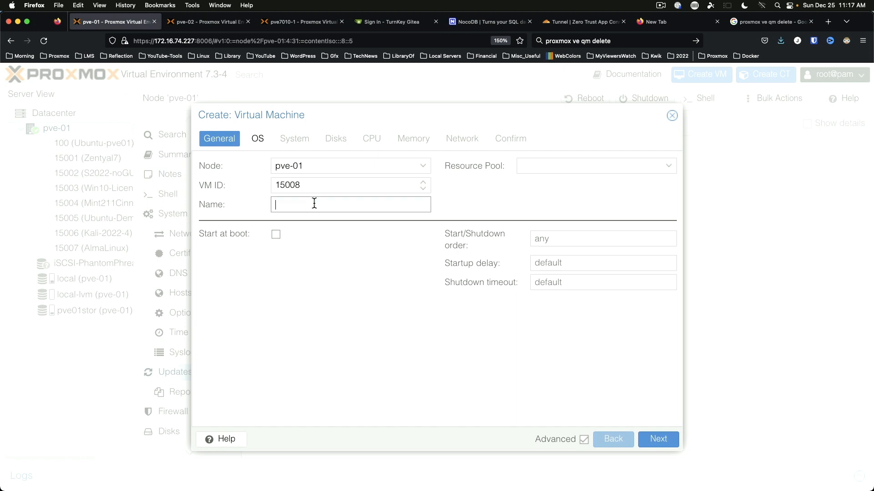
# Step: Enter Mint211OEM as the name of new VM 15008 on node pve-01
pyautogui.write('Mint211OEM')
# Step: Boot the VM from linuxmint-21.1-cinnamon-64bit.iso on pve01stor storage
pyautogui.click(256, 139)
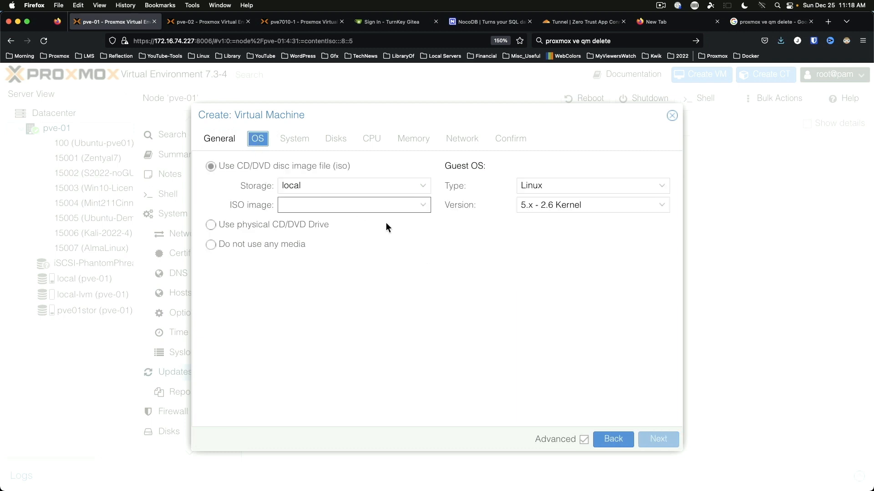
pyautogui.click(422, 194)
pyautogui.click(388, 241)
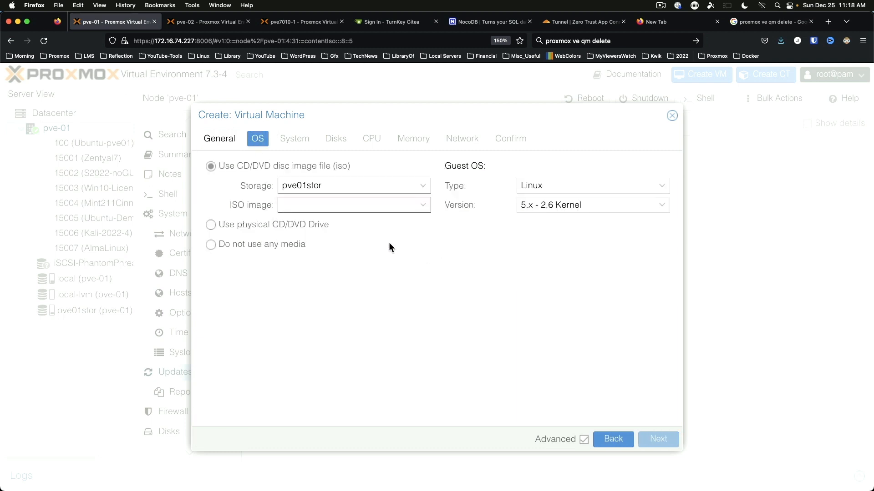
pyautogui.click(419, 202)
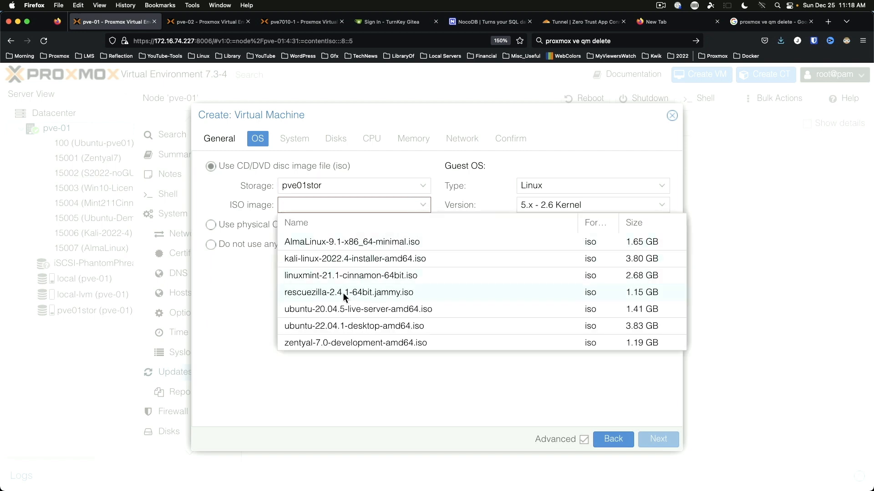
pyautogui.click(338, 273)
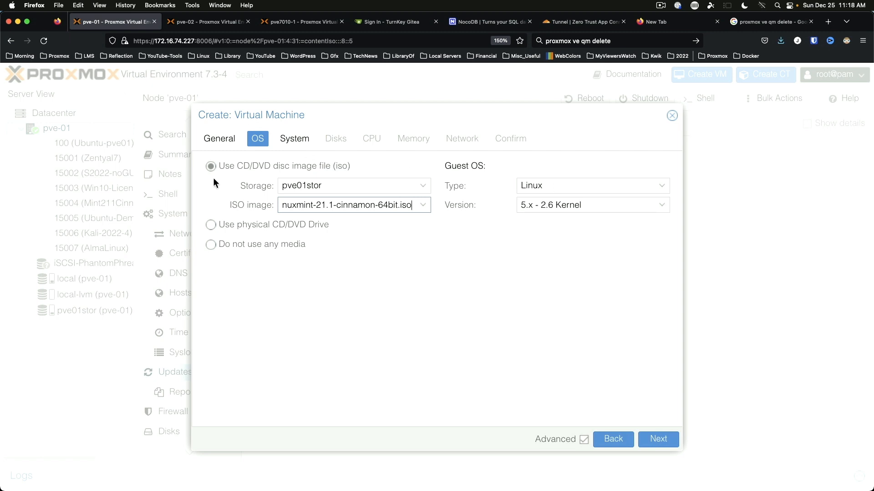
# Step: Place the VM's virtual disk on pve01stor storage
pyautogui.click(287, 144)
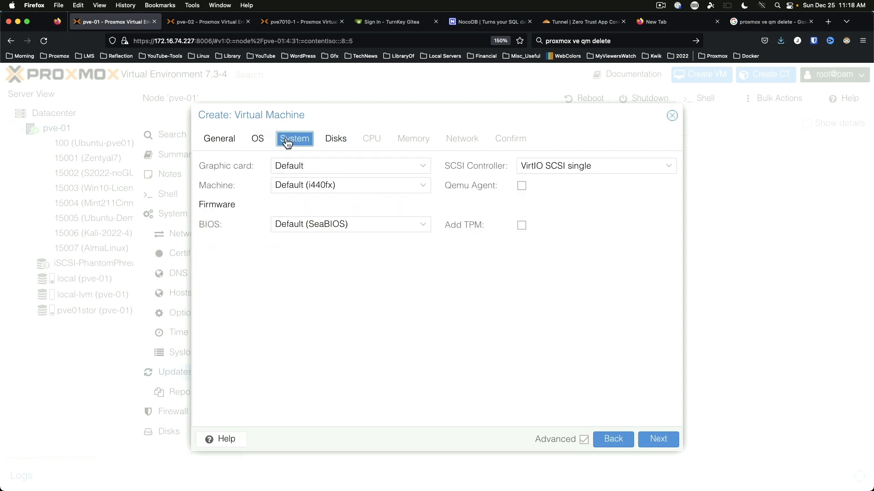
pyautogui.click(337, 144)
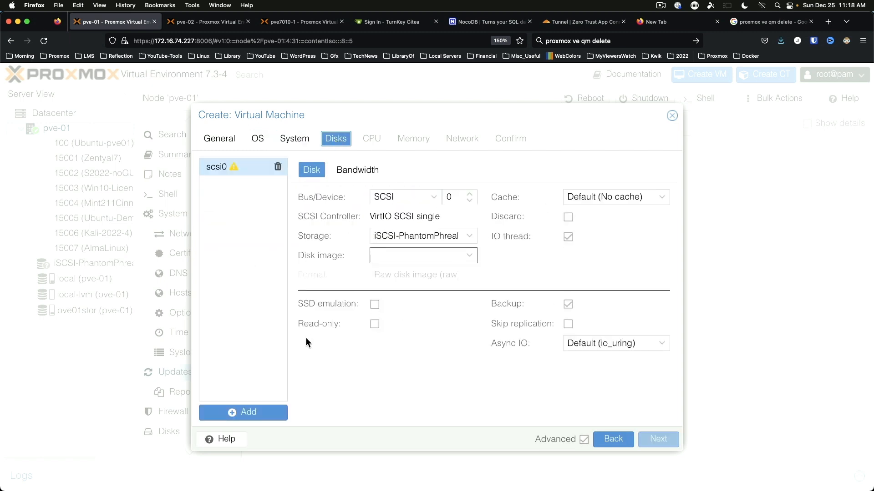
pyautogui.click(424, 235)
pyautogui.click(426, 306)
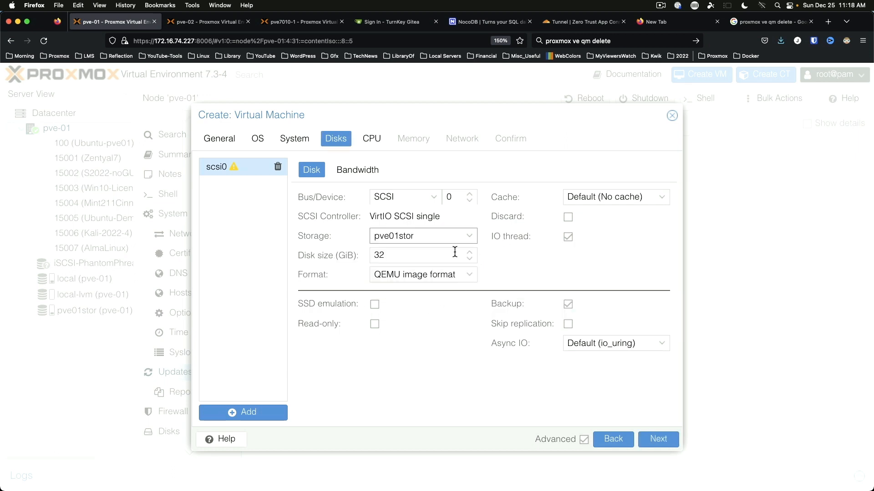
# Step: Set the disk size to 20 GiB and enable SSD emulation
pyautogui.click(411, 255)
pyautogui.press('BackSpace')
pyautogui.press('BackSpace')
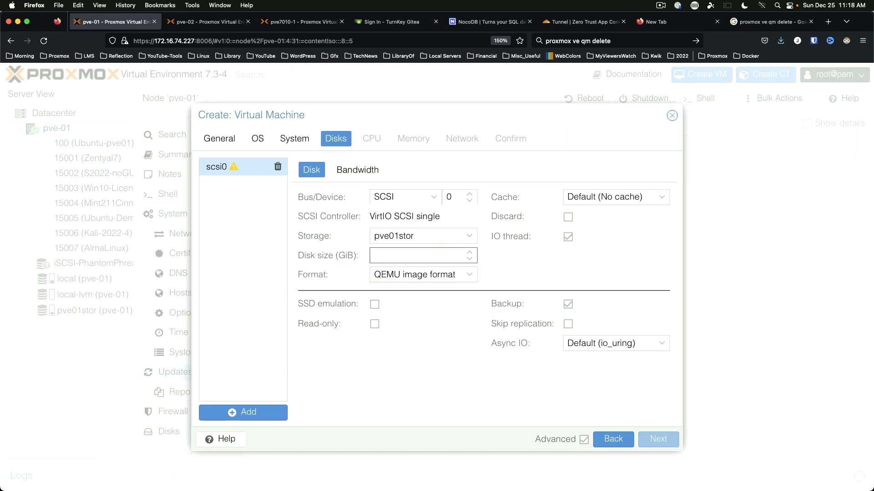
pyautogui.write('29')
pyautogui.press('BackSpace')
pyautogui.press('BackSpace')
pyautogui.write('0')
pyautogui.press('BackSpace')
pyautogui.write('20')
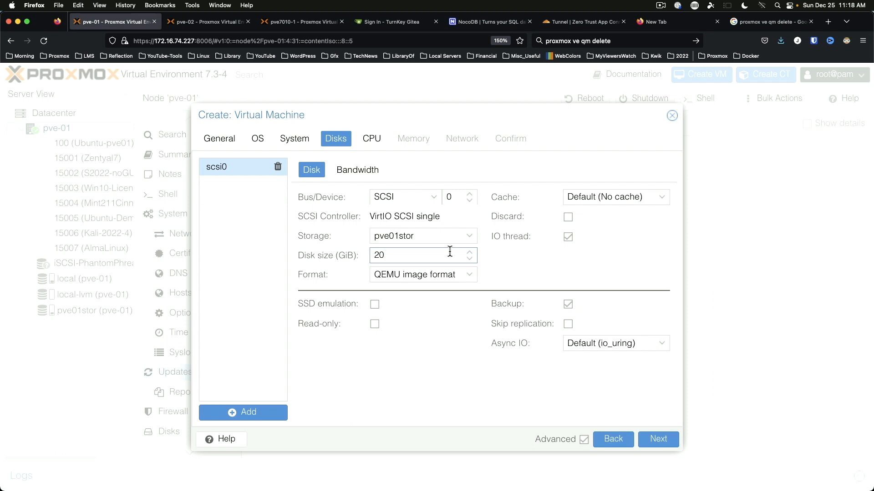
pyautogui.press('Tab')
pyautogui.click(375, 305)
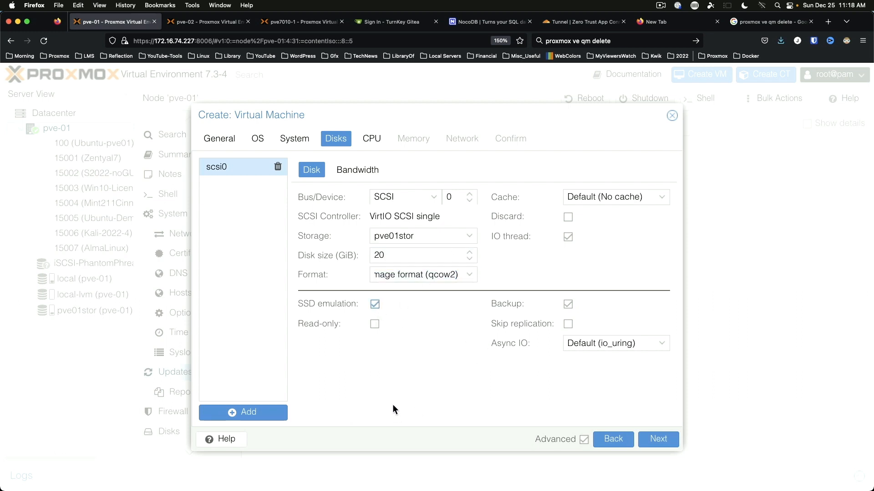
pyautogui.click(372, 140)
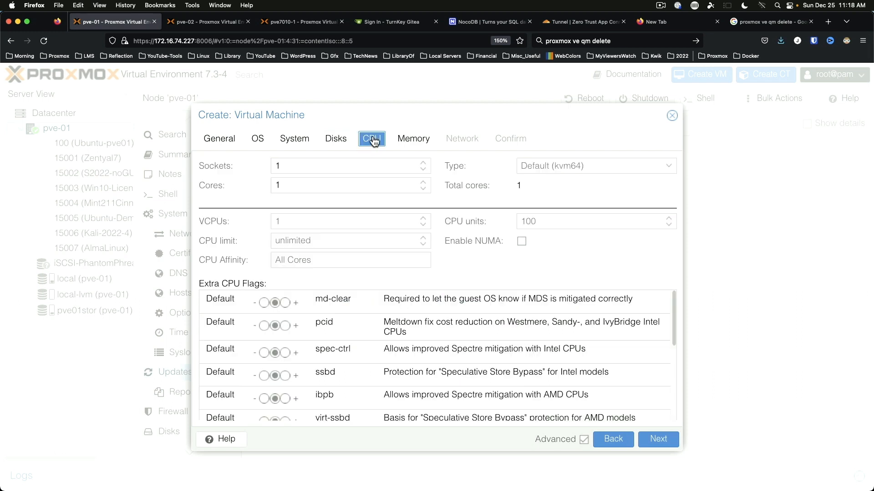
# Step: Give the VM 4 CPU cores and 4096 MiB of memory
pyautogui.doubleClick(392, 187)
pyautogui.write('4')
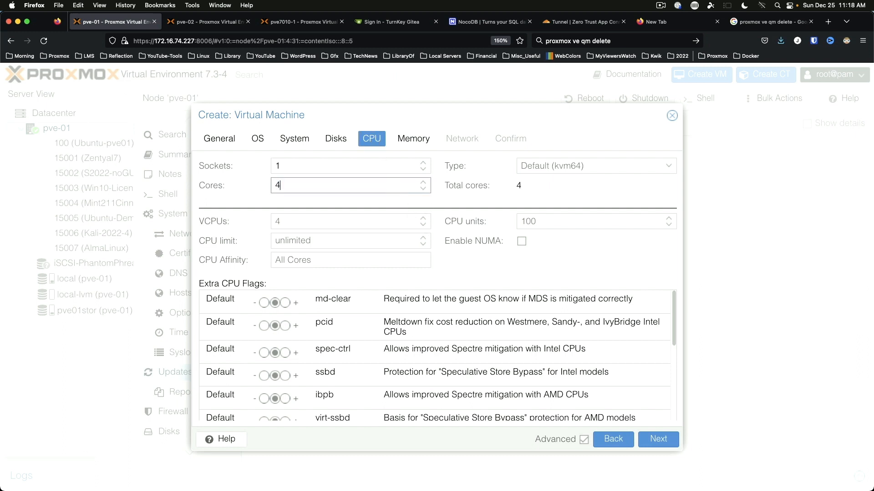
pyautogui.click(413, 140)
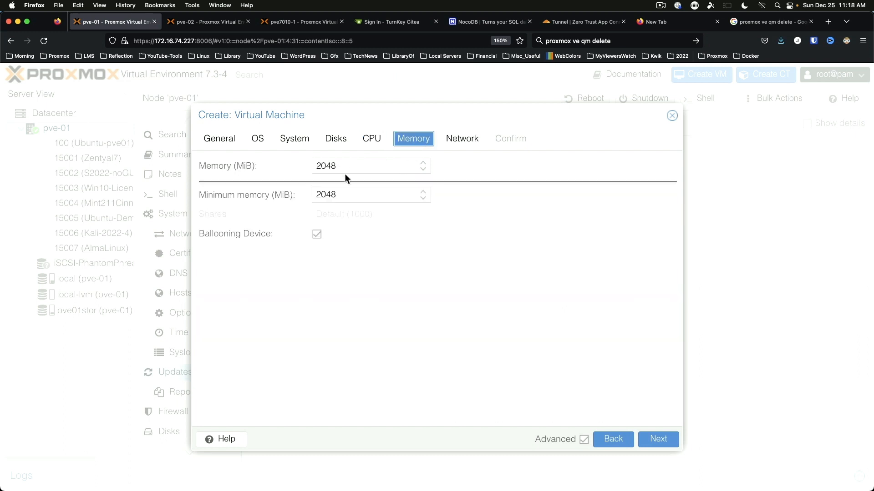
pyautogui.doubleClick(366, 168)
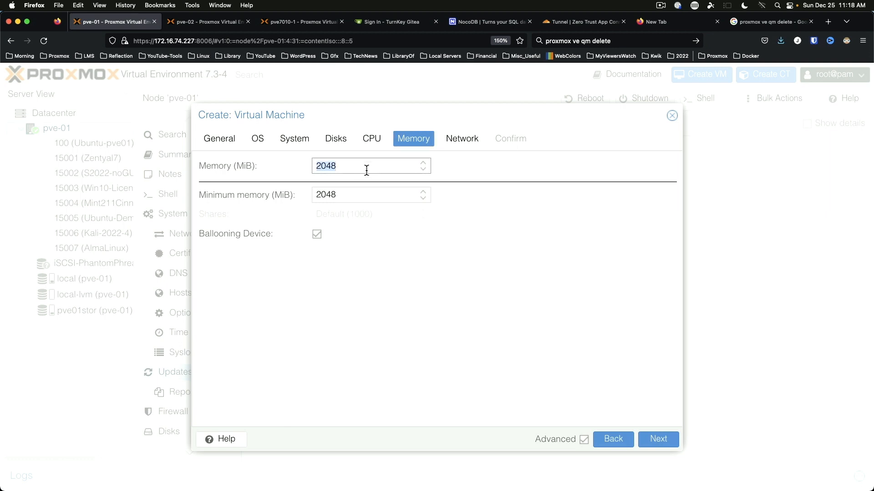
pyautogui.write('4096')
# Step: Create the VM with 'Start after created' enabled
pyautogui.click(463, 140)
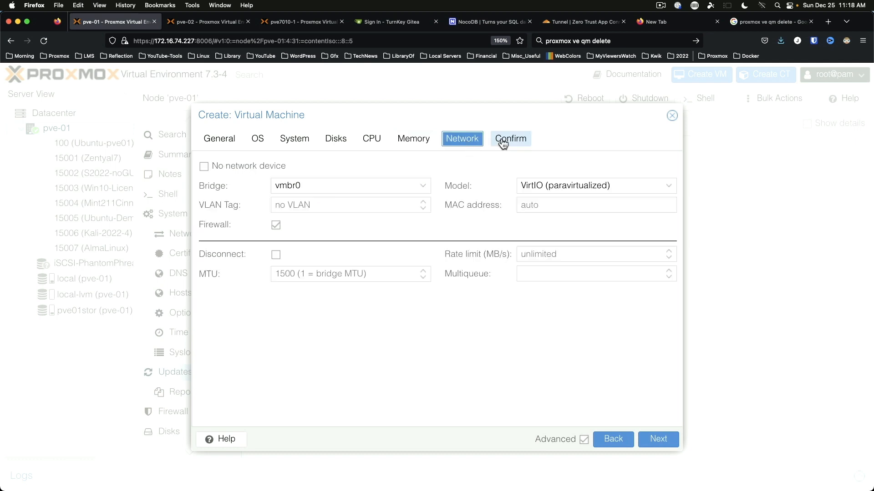
pyautogui.click(502, 142)
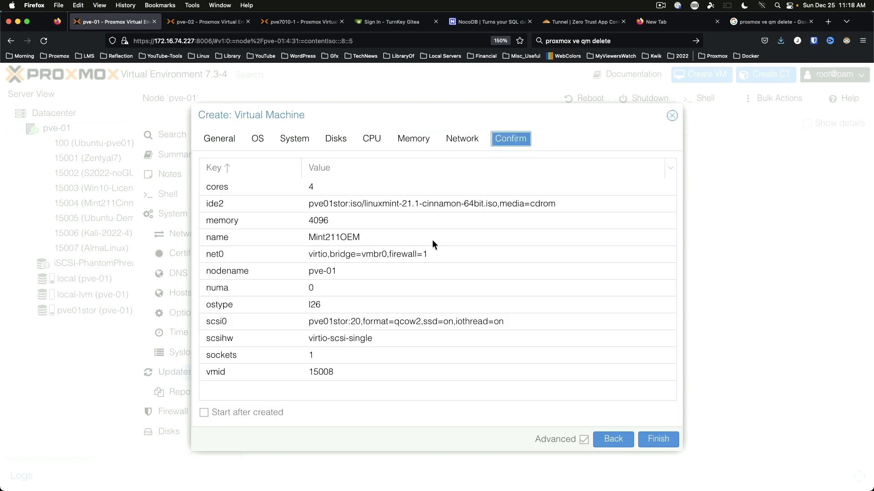
pyautogui.click(224, 412)
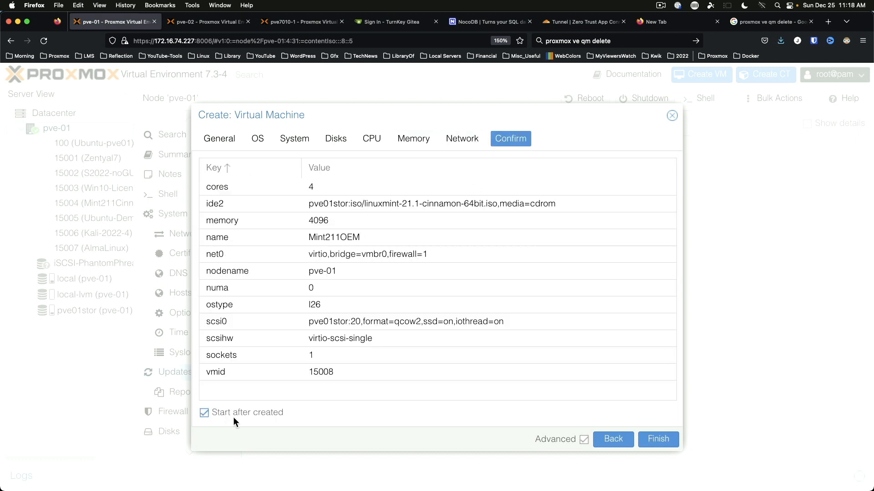
pyautogui.click(658, 439)
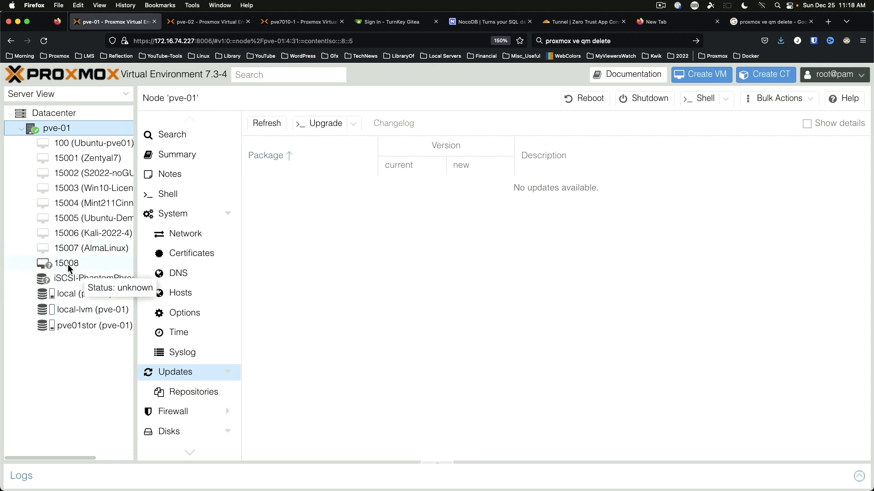
# Step: Boot VM 15008's console into the OEM install GRUB entry and widen the console view
pyautogui.click(68, 264)
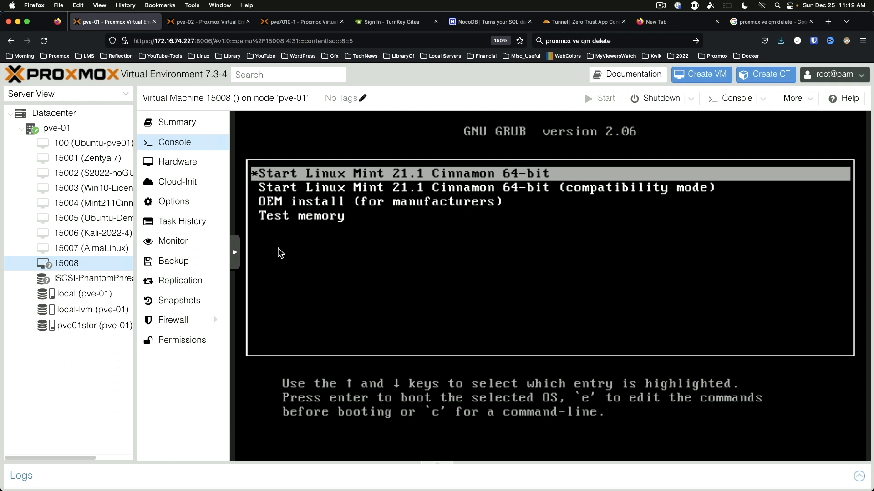
pyautogui.press('Down')
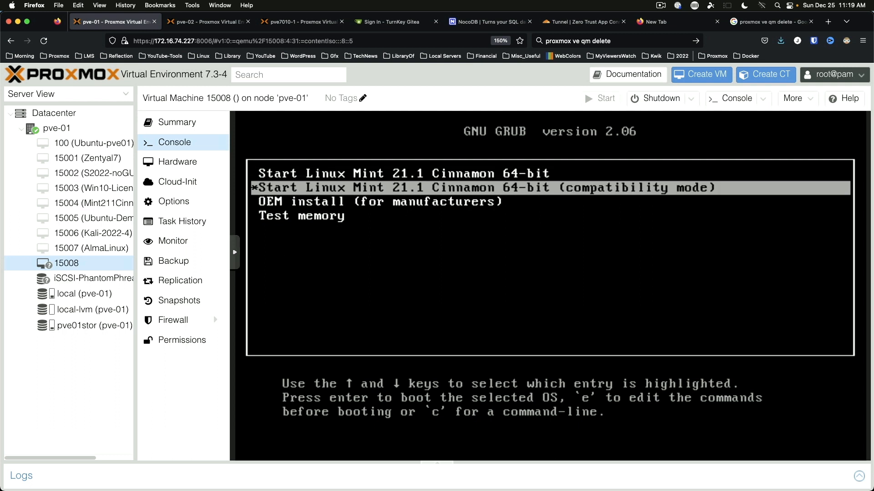
pyautogui.press('Down')
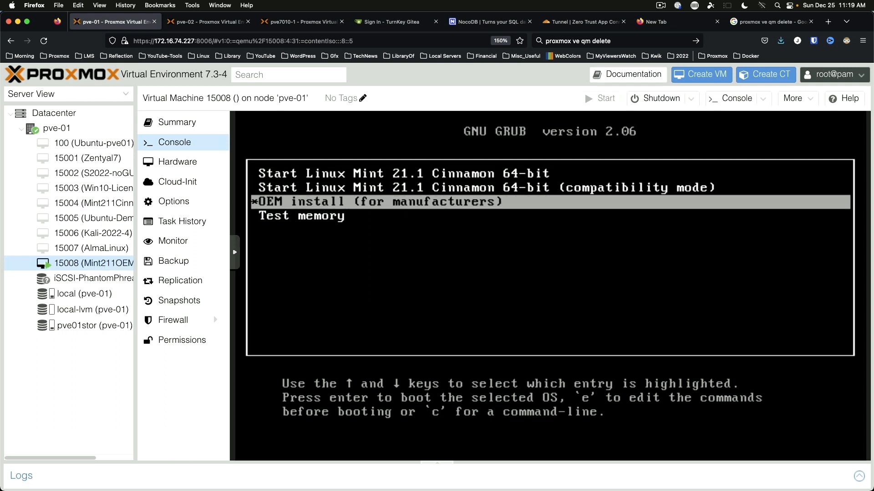
pyautogui.press('Return')
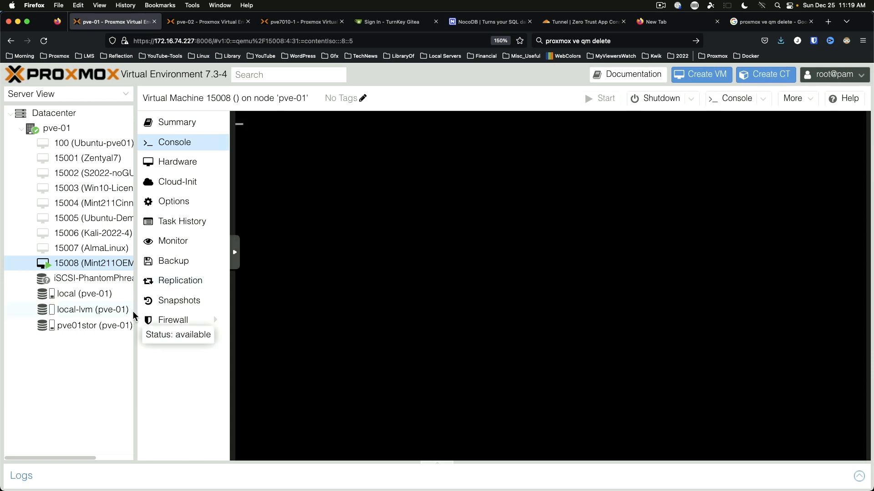
pyautogui.moveTo(134, 310); pyautogui.dragTo(75, 310)
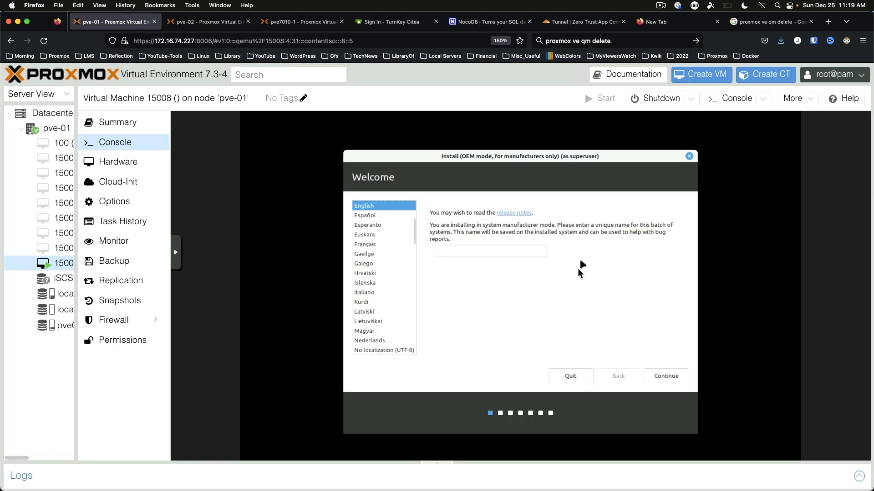
# Step: Name the OEM batch Mint211OEM and keep the English (US) keyboard layout
pyautogui.click(476, 253)
pyautogui.write('Mint2')
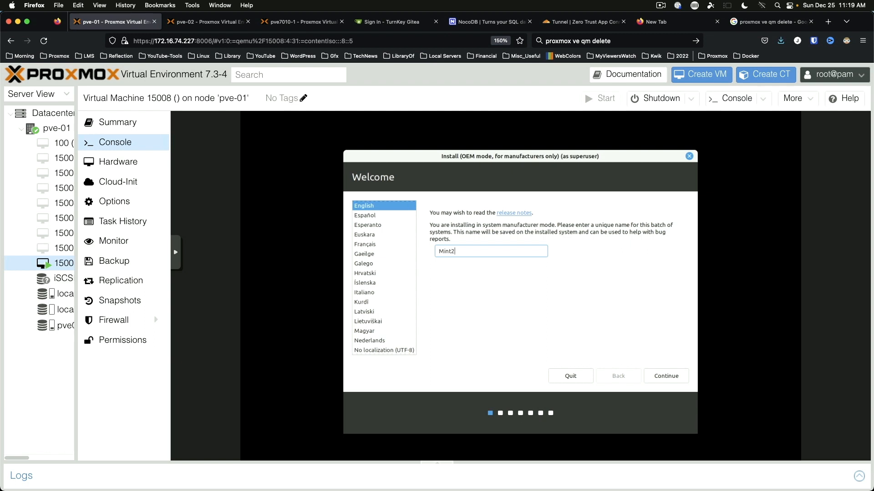
pyautogui.write('11OEM')
pyautogui.click(670, 376)
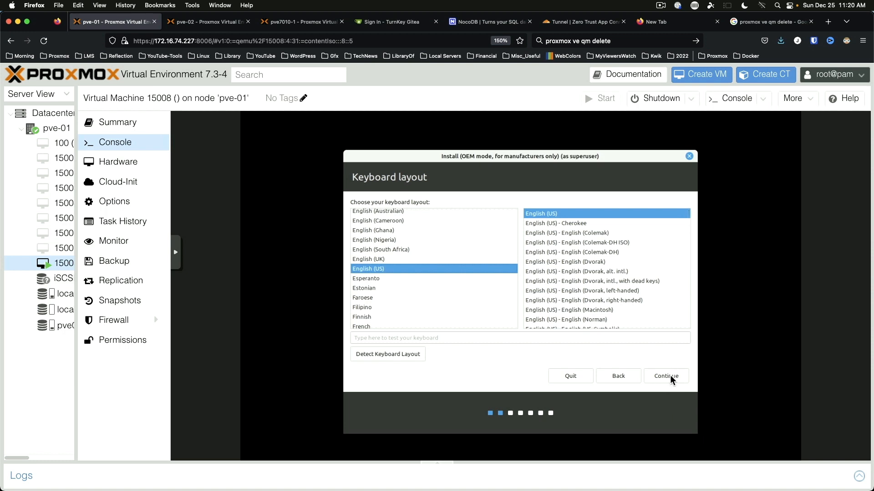
pyautogui.click(671, 377)
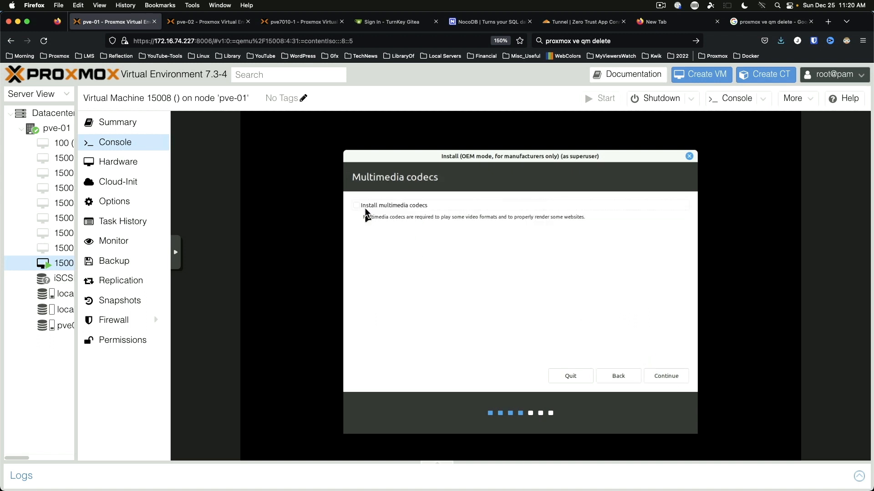
# Step: Include multimedia codecs and start an erase-disk install, confirming the partition changes
pyautogui.click(356, 206)
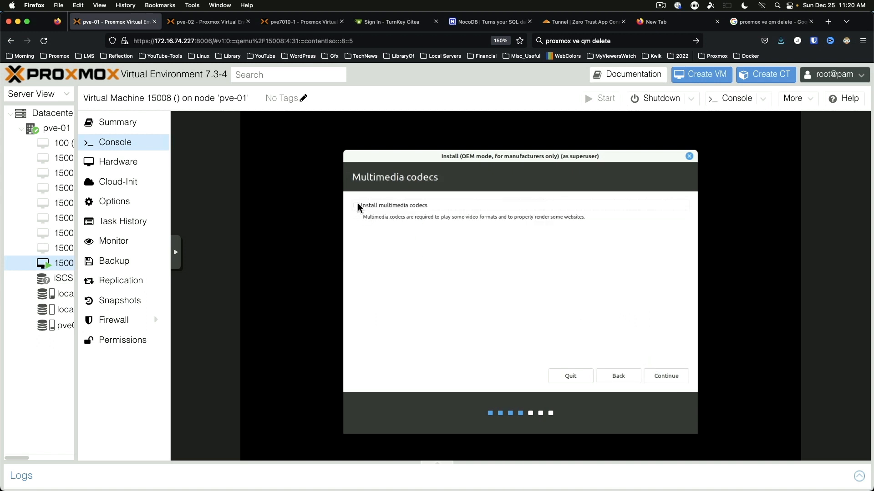
pyautogui.click(663, 376)
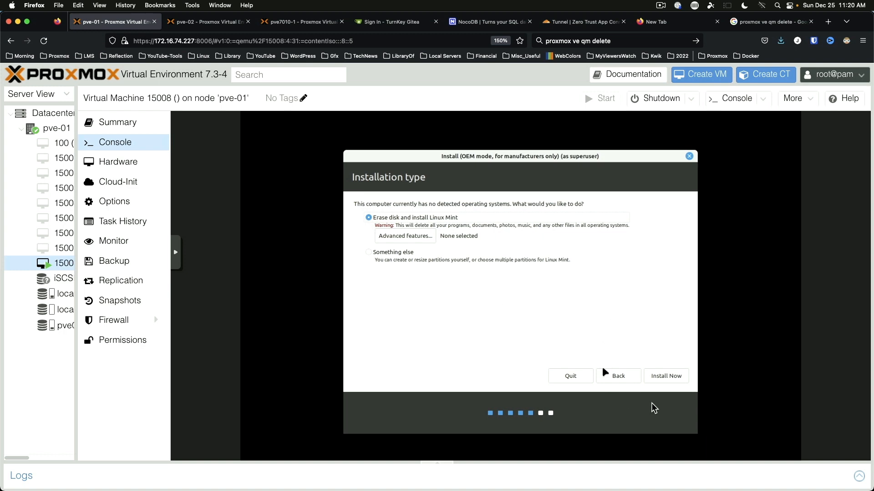
pyautogui.click(668, 378)
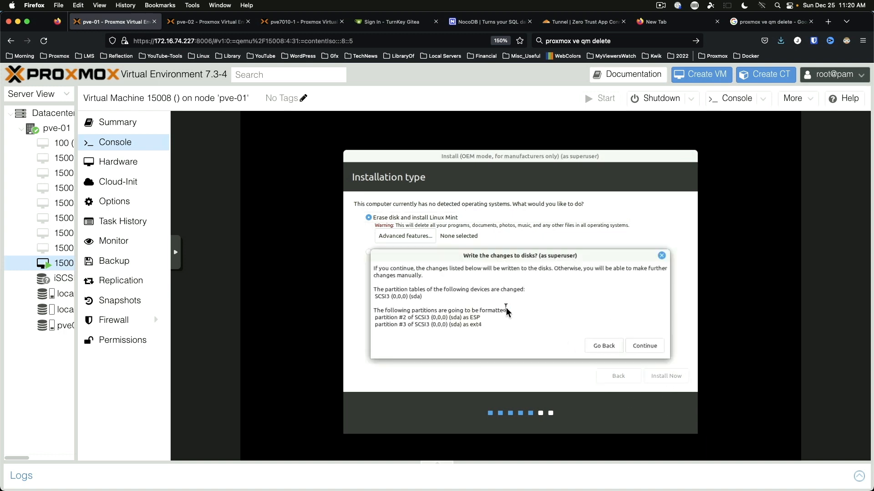
pyautogui.click(652, 347)
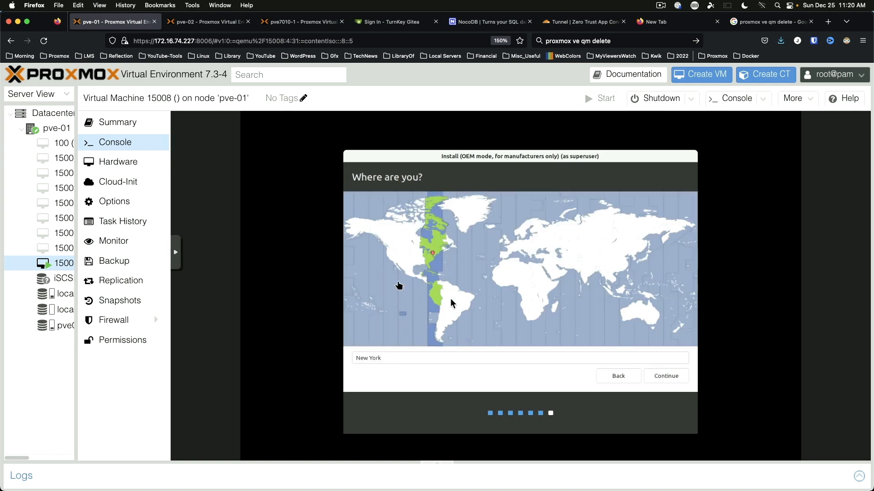
# Step: Accept the New York time zone and set the computer name to Mint211OEM
pyautogui.click(666, 376)
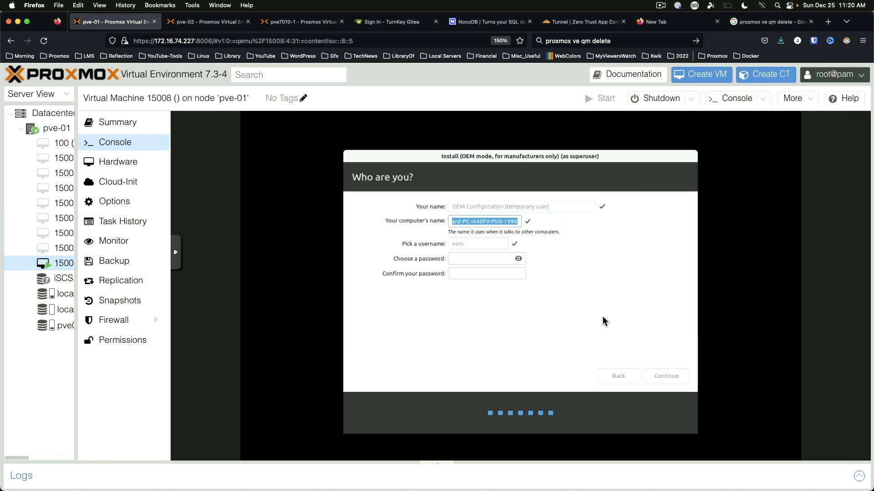
pyautogui.press('BackSpace')
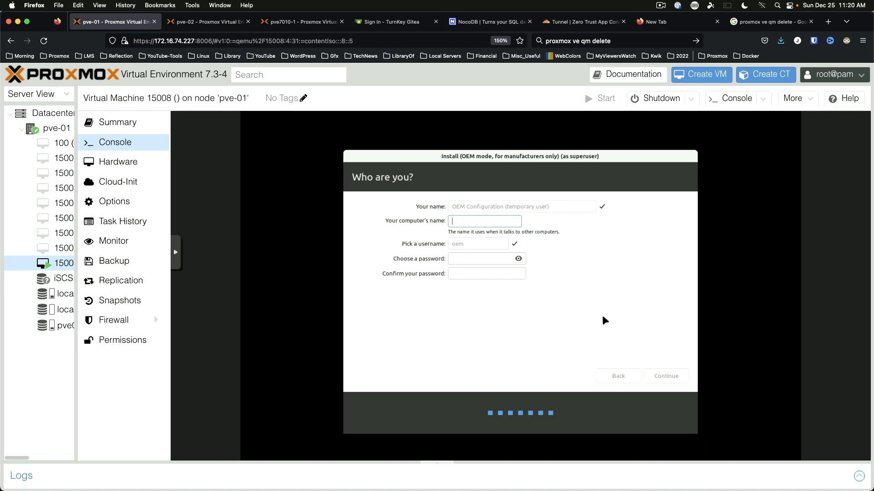
pyautogui.write('pve')
pyautogui.press('BackSpace')
pyautogui.press('BackSpace')
pyautogui.write('Mint211OEM')
# Step: Enter and confirm the OEM account password, then continue the installation
pyautogui.press('Tab')
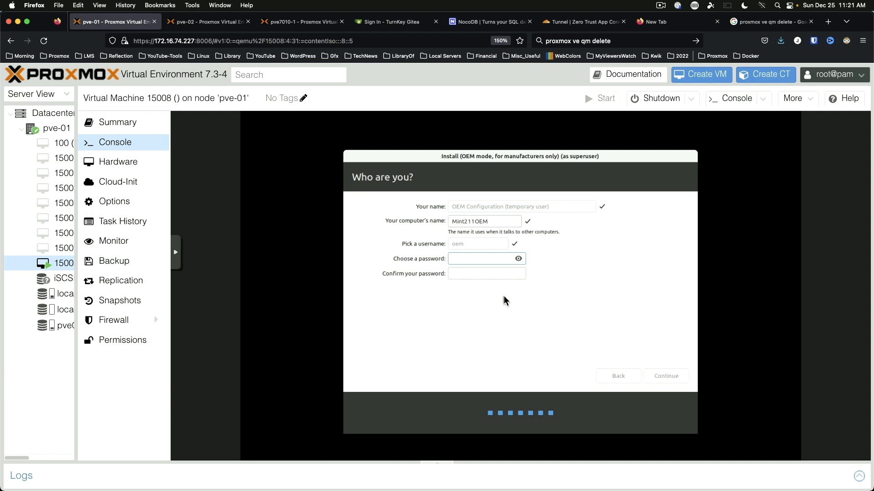
pyautogui.write('**********')
pyautogui.press('Tab')
pyautogui.write('**********')
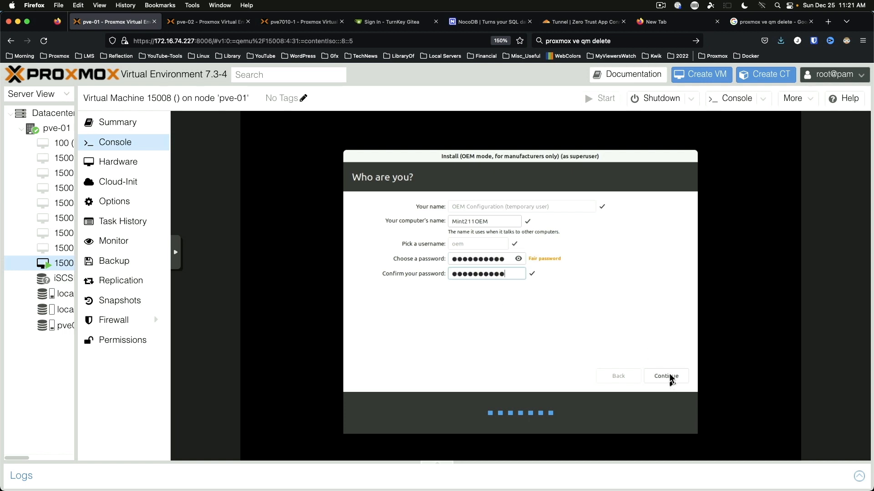
pyautogui.click(670, 377)
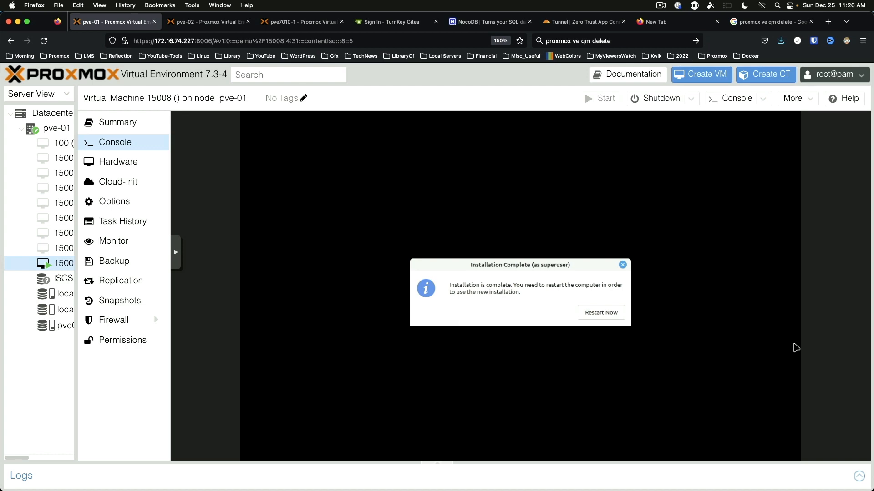
# Step: Restart into the installed Mint system and close the Linux Mint Welcome window
pyautogui.click(601, 313)
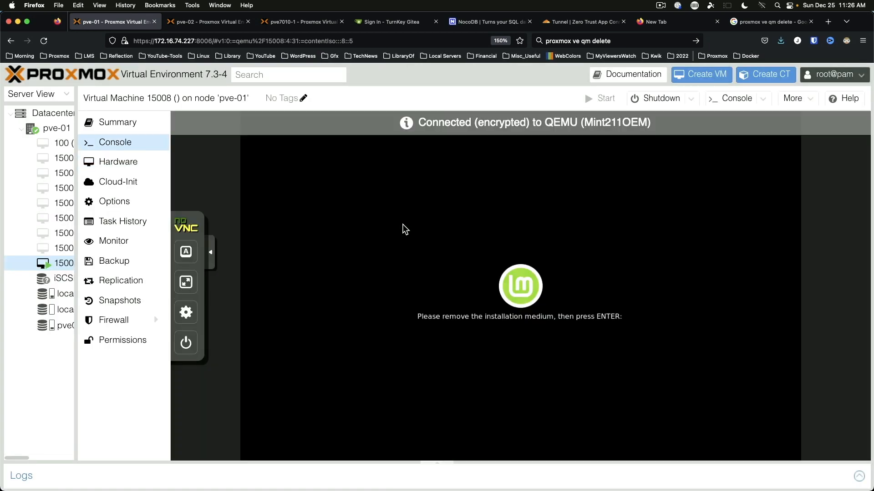
pyautogui.press('Return')
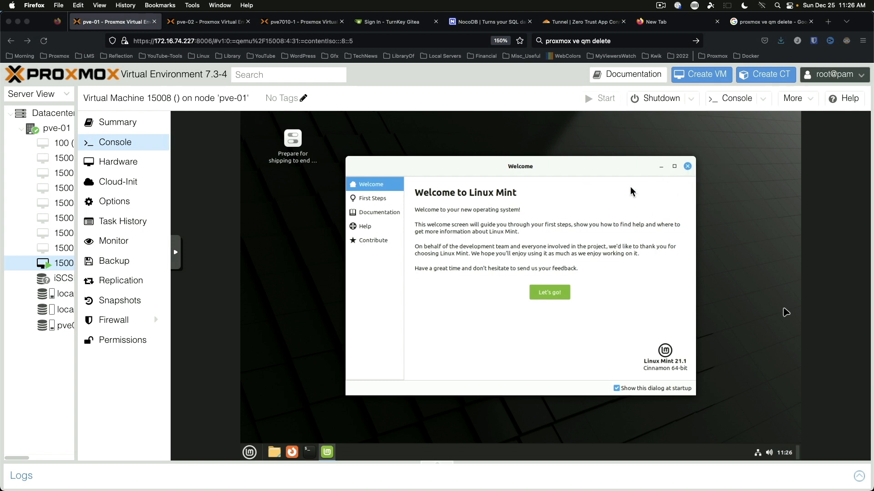
pyautogui.click(688, 166)
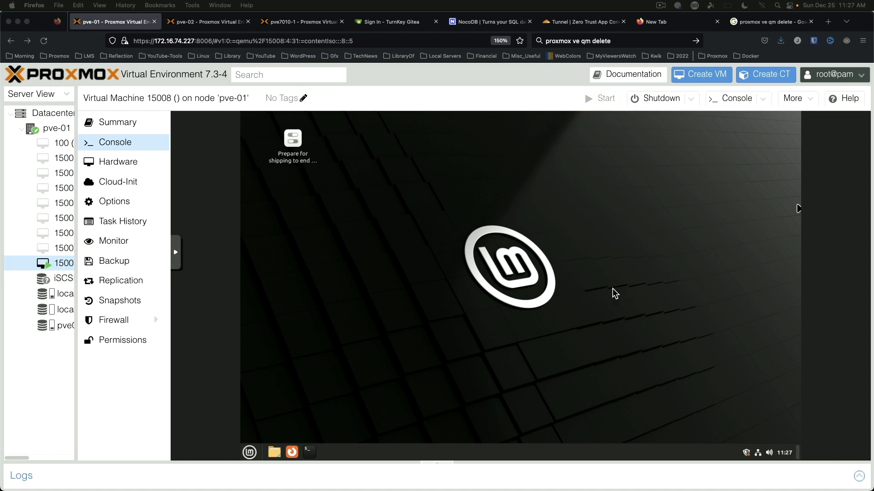
# Step: Run 'sudo apt update && sudo apt upgrade -y' in a terminal, supplying the sudo password
pyautogui.click(375, 261)
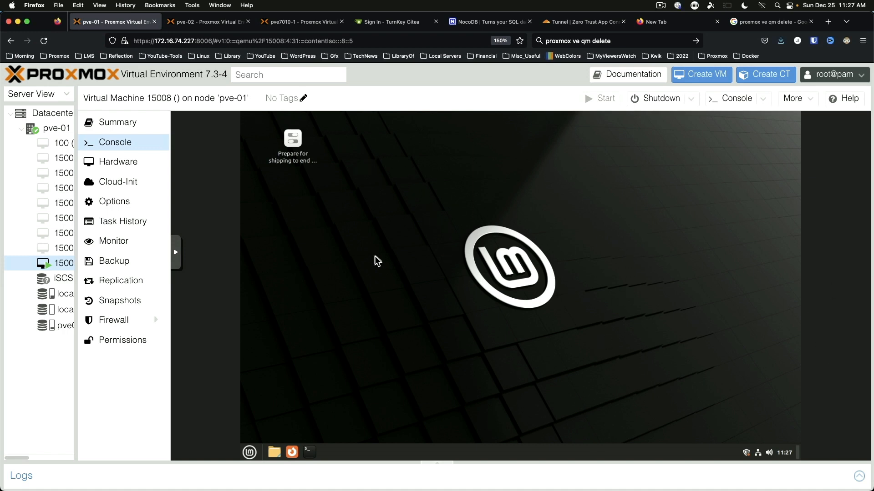
pyautogui.hotkey('ctrl', 'alt', 't')
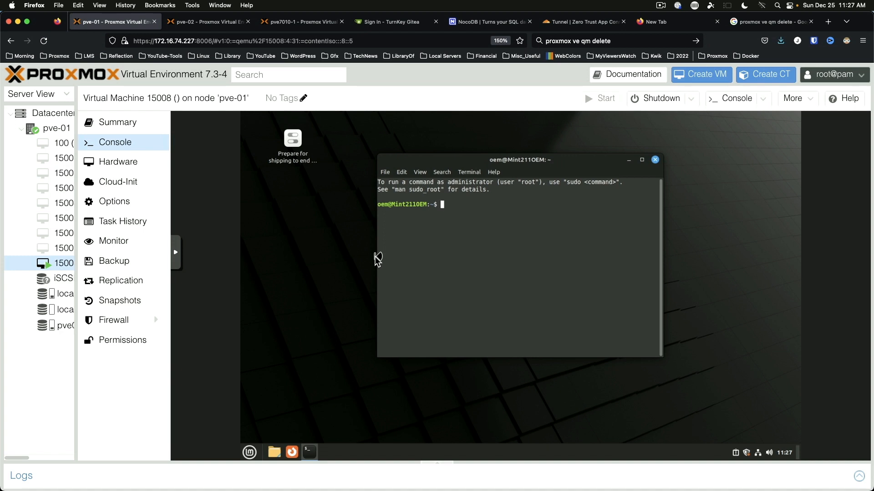
pyautogui.write('sudo apt update && sudo apt upgrade -y')
pyautogui.press('Return')
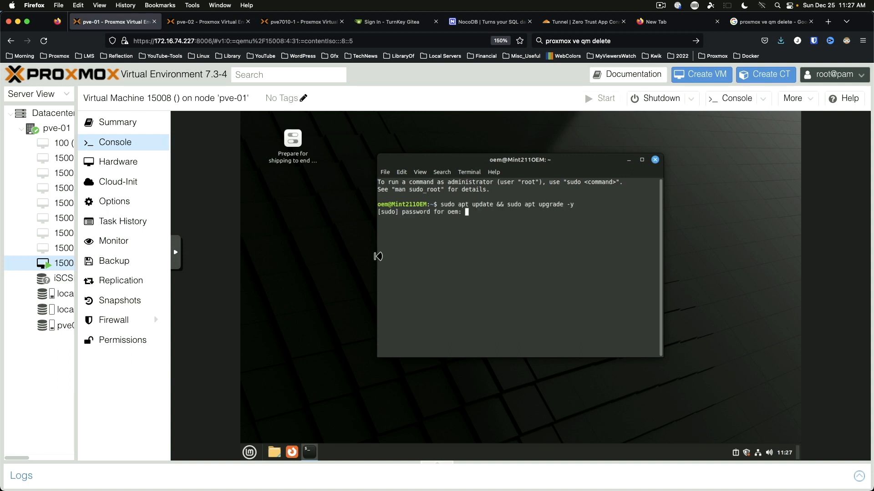
pyautogui.press('Return')
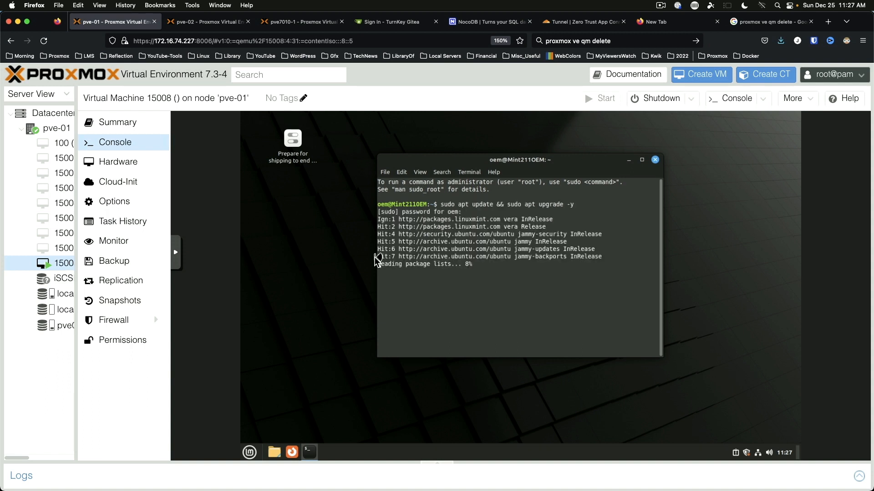
pyautogui.hotkey('ctrl', '+')
pyautogui.hotkey('ctrl', '+')
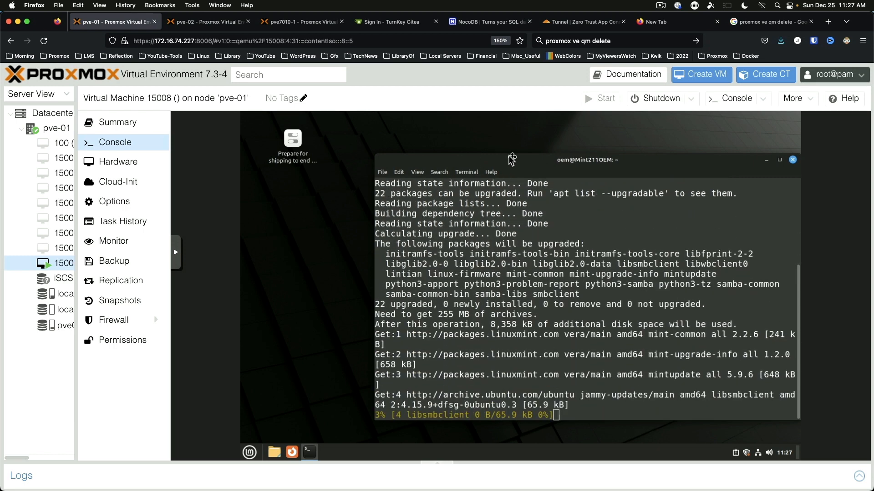
pyautogui.moveTo(510, 157); pyautogui.dragTo(443, 144)
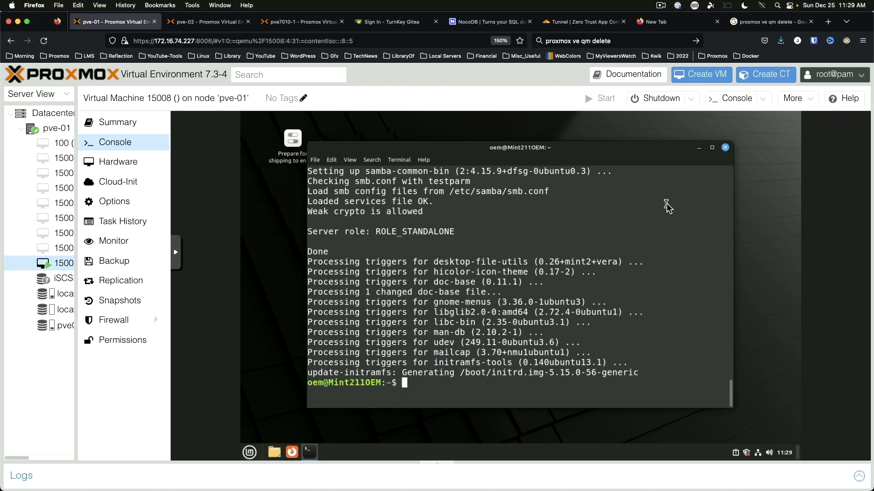
# Step: Delete /etc/sudoers.d/0pwfeedback with sudo rm -f
pyautogui.hotkey('ctrl', 'l')
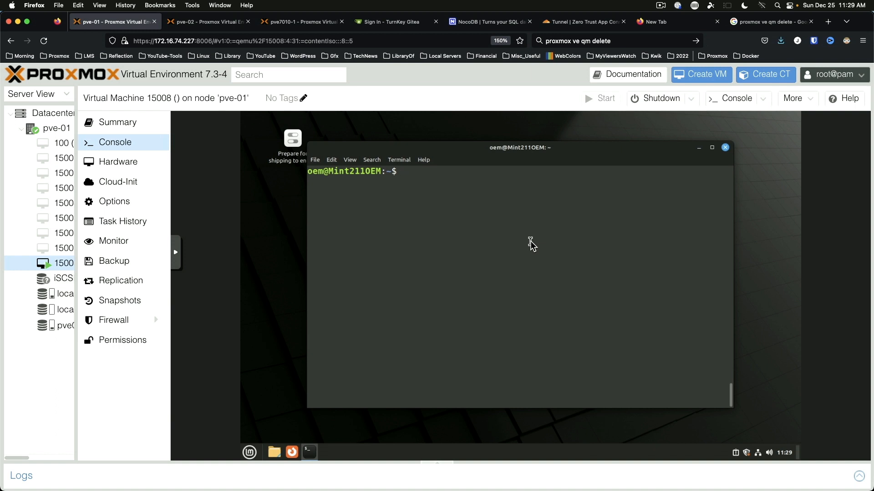
pyautogui.write('sudo rm -f /etc/sudo')
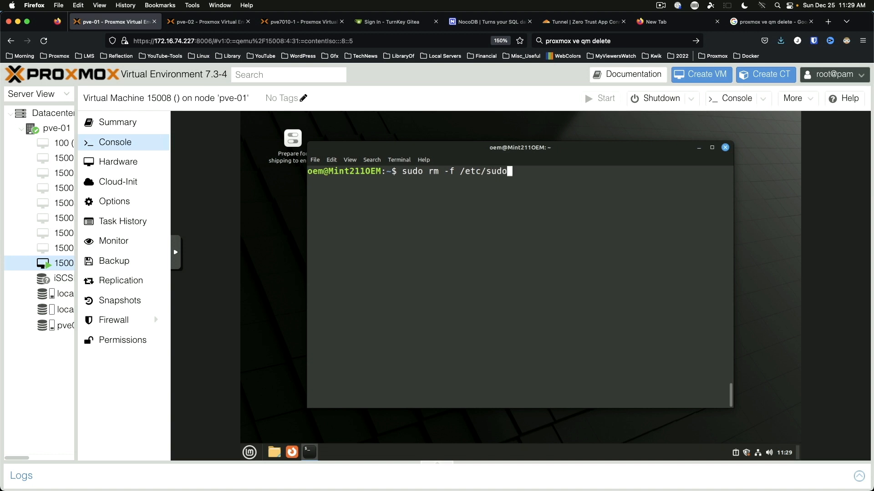
pyautogui.write('ers.d/')
pyautogui.write('0pw')
pyautogui.press('Tab')
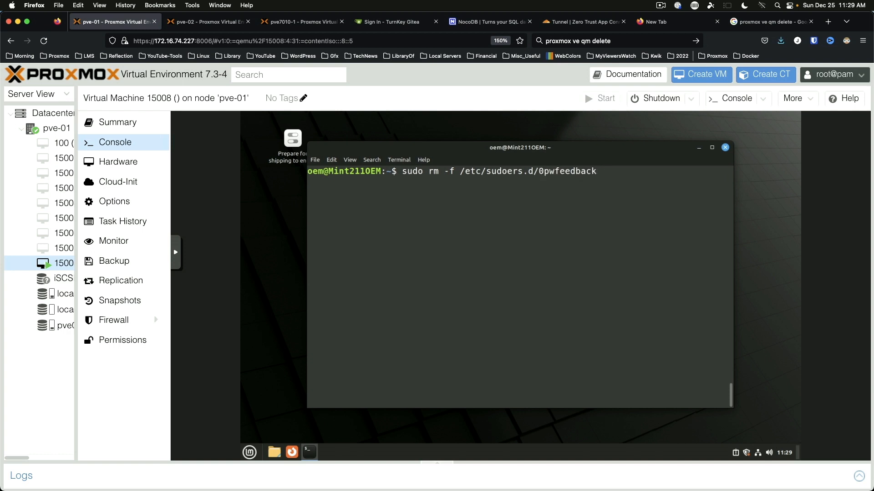
pyautogui.press('Return')
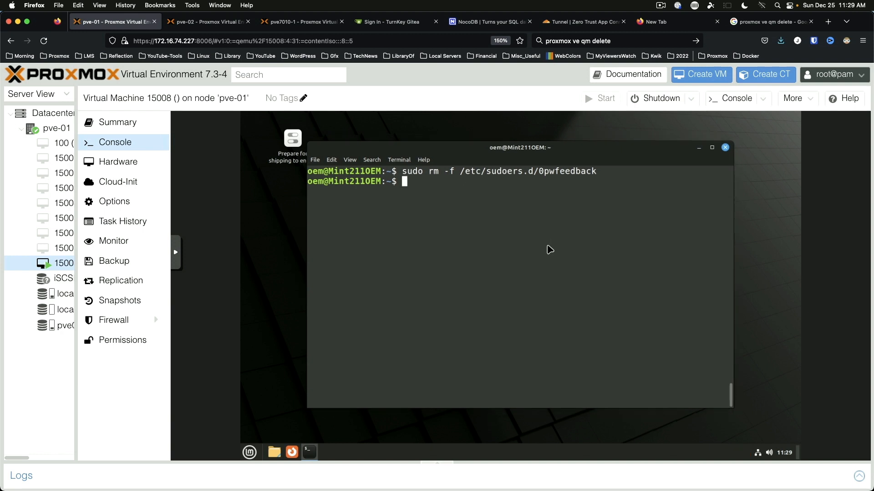
# Step: Replace the terminal with a fresh maximised one
pyautogui.hotkey('ctrl', 'd')
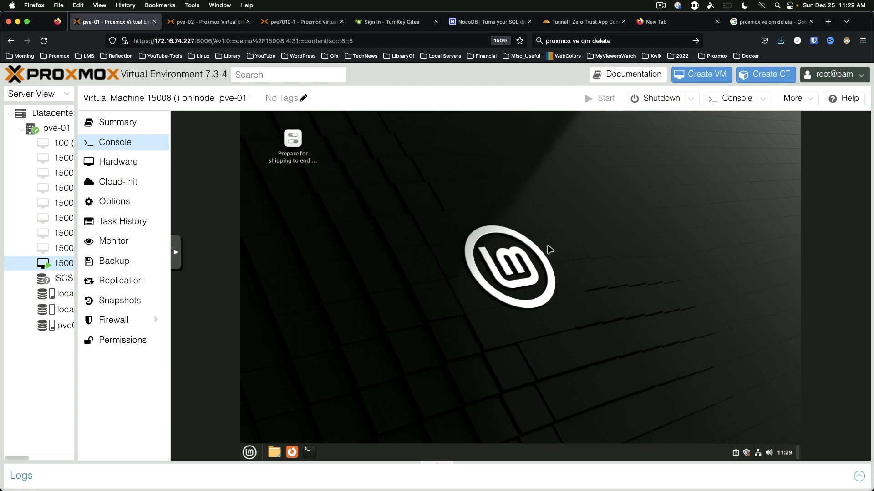
pyautogui.hotkey('ctrl', 'alt', 't')
pyautogui.press('super+Up')
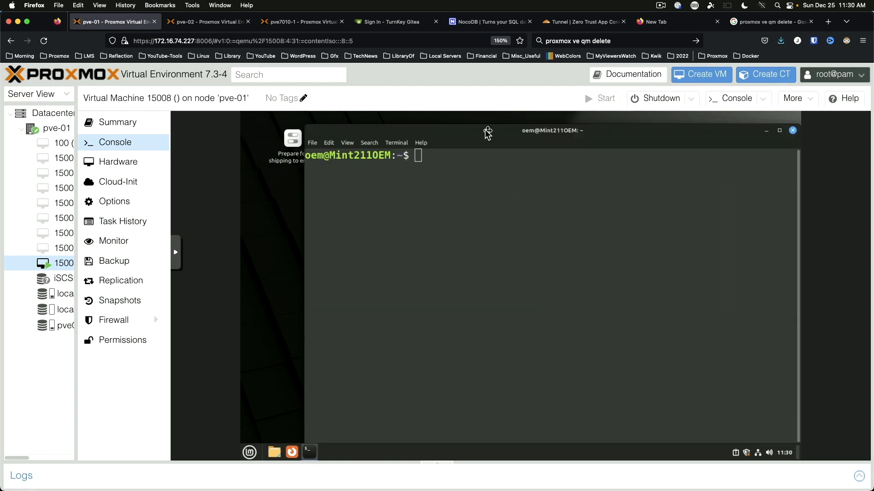
# Step: Verify root access by entering and leaving a sudo -i shell
pyautogui.moveTo(483, 130)
pyautogui.mouseDown()
pyautogui.moveTo(418, 127)
pyautogui.moveTo(468, 129)
pyautogui.mouseUp()
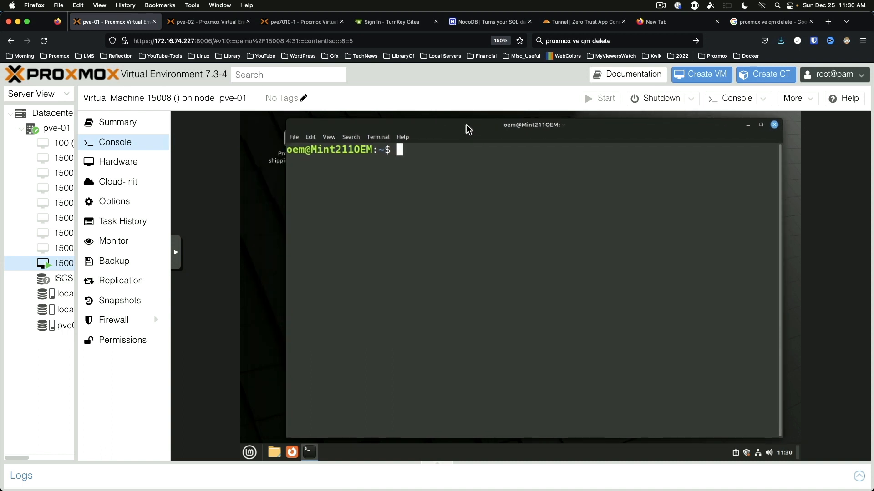
pyautogui.write('sudo -i')
pyautogui.press('Return')
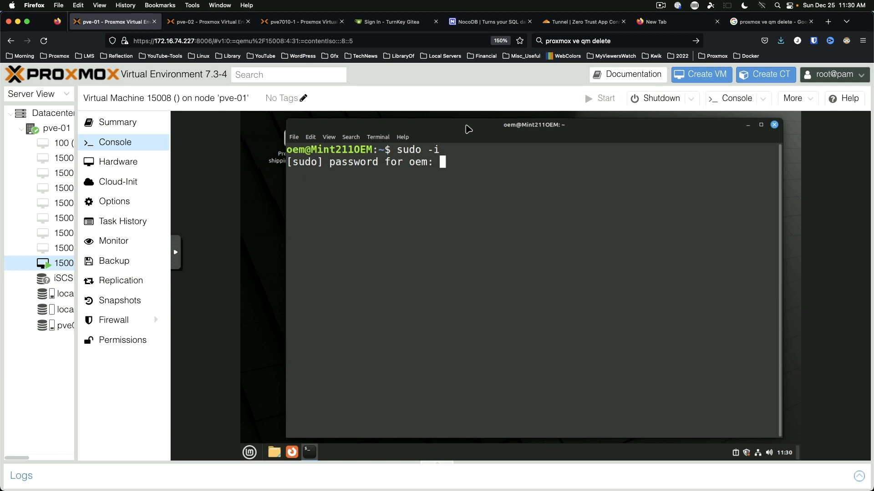
pyautogui.press('Return')
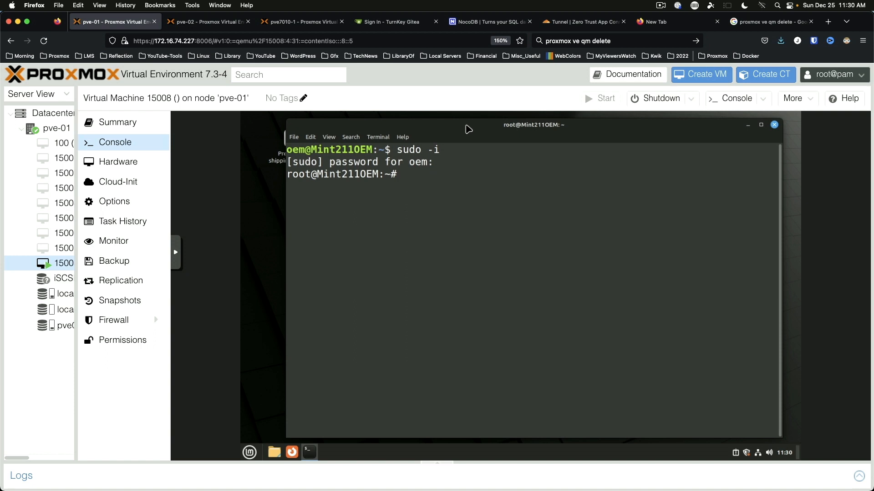
pyautogui.hotkey('ctrl', 'd')
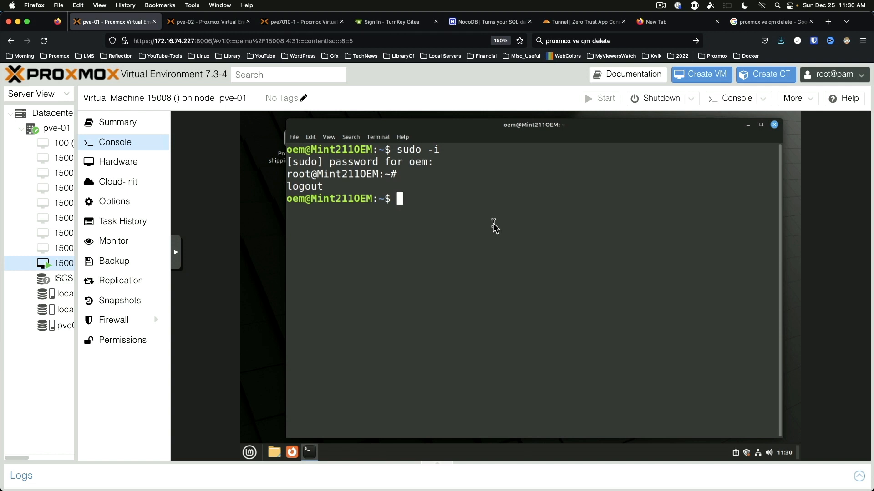
# Step: Check flatpak works with 'flatpak --help', then close the terminal
pyautogui.write('flatpak --help')
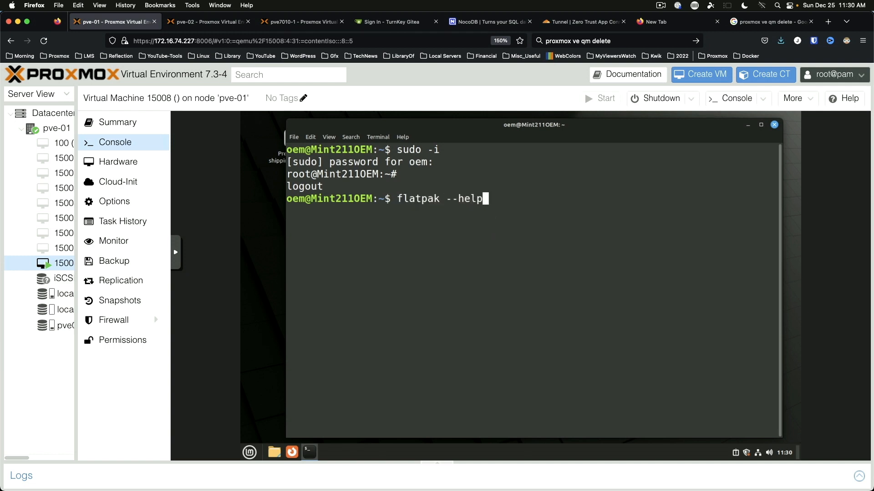
pyautogui.press('Return')
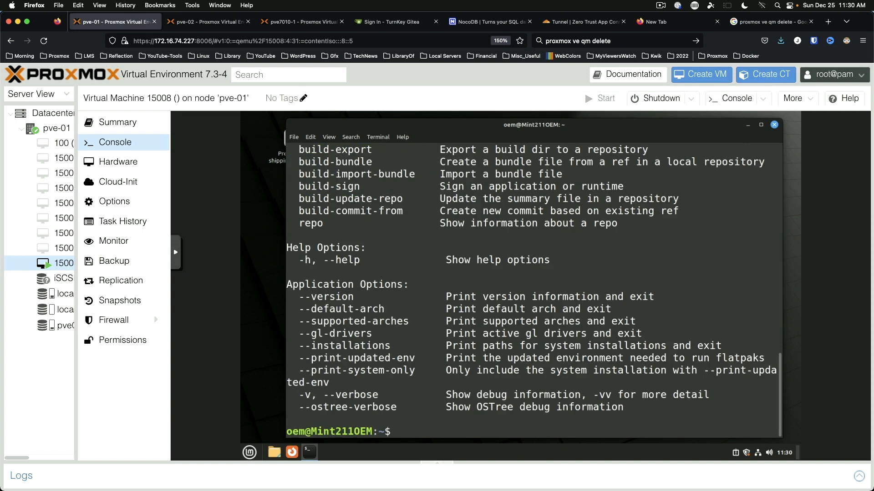
pyautogui.hotkey('ctrl', 'l')
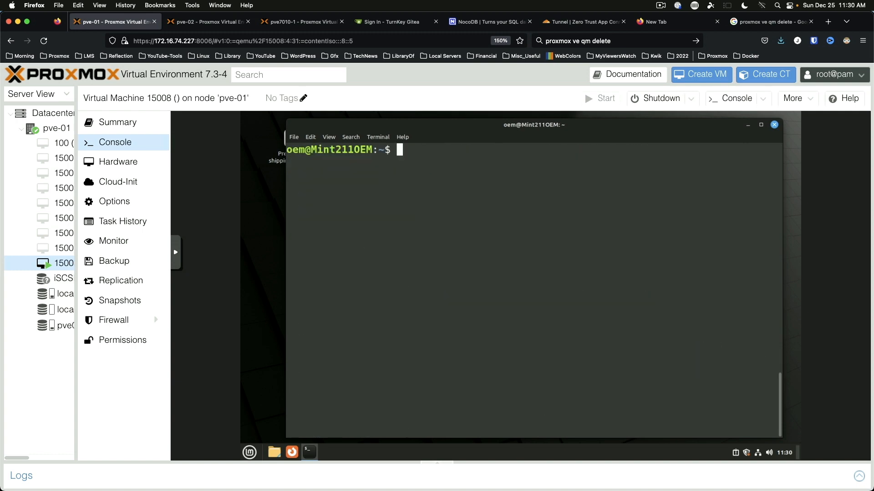
pyautogui.hotkey('ctrl', 'd')
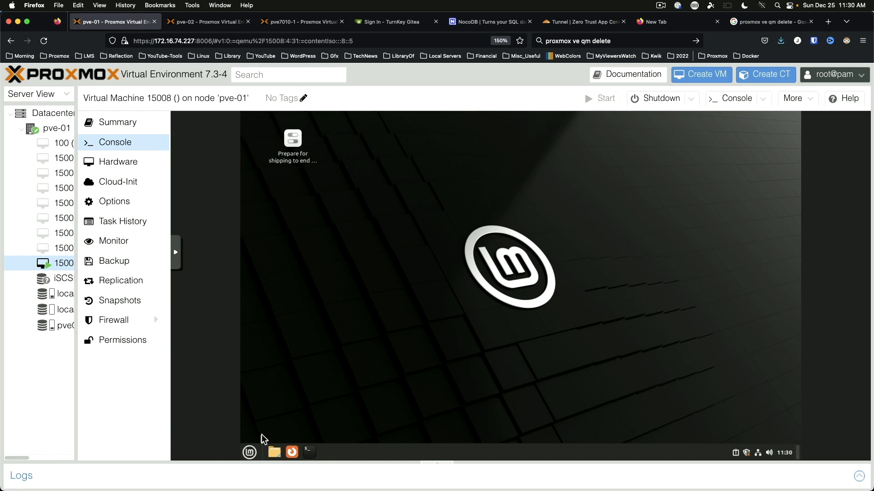
# Step: Launch Software Manager from the Mint menu and search for GIMP
pyautogui.click(249, 452)
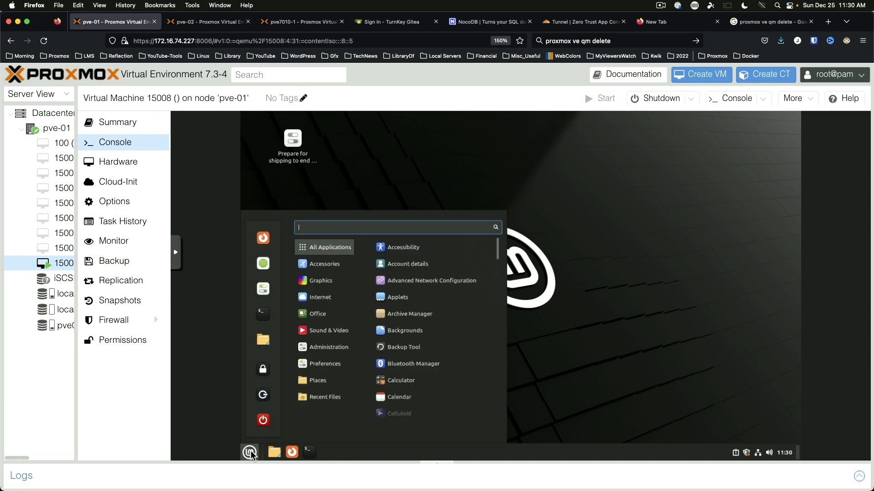
pyautogui.click(263, 263)
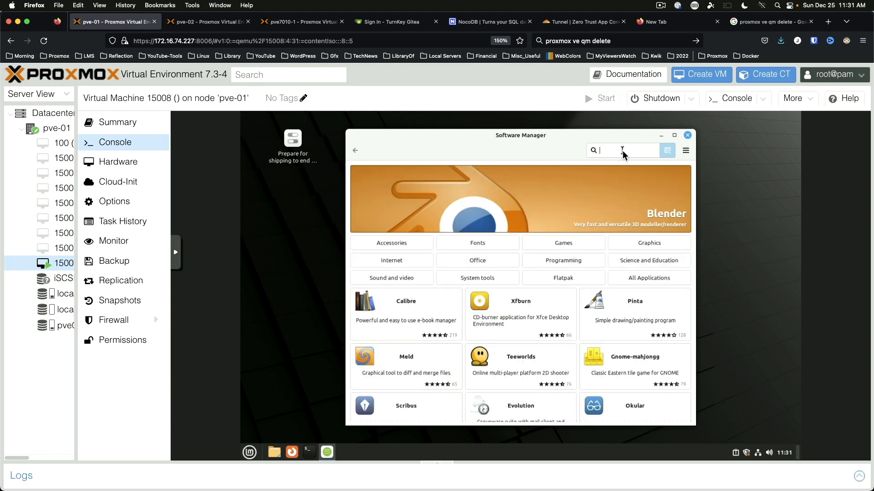
pyautogui.write('GIMP')
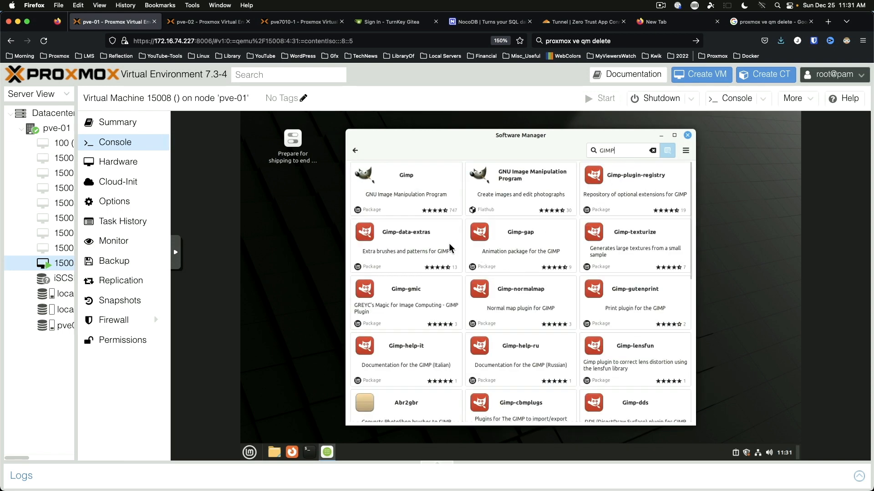
# Step: Install GIMP 2.10.30 with its extra packages, authenticating with the account password, then go back to the results
pyautogui.click(425, 187)
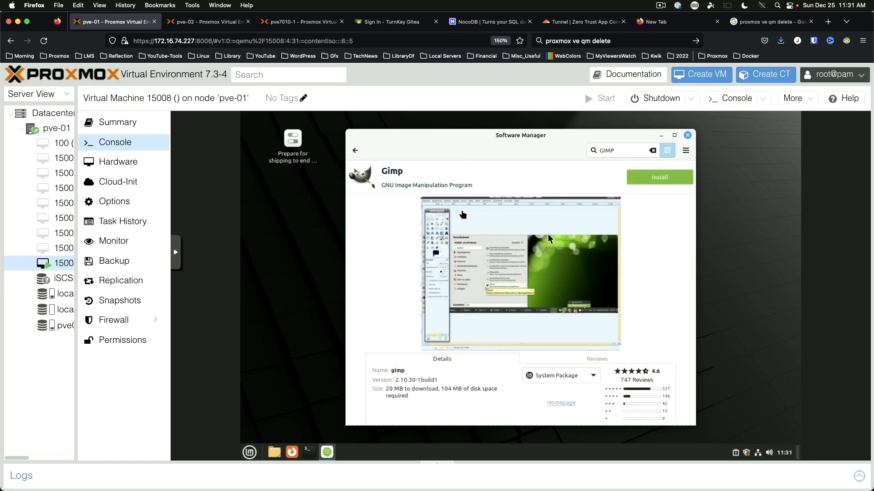
pyautogui.click(669, 181)
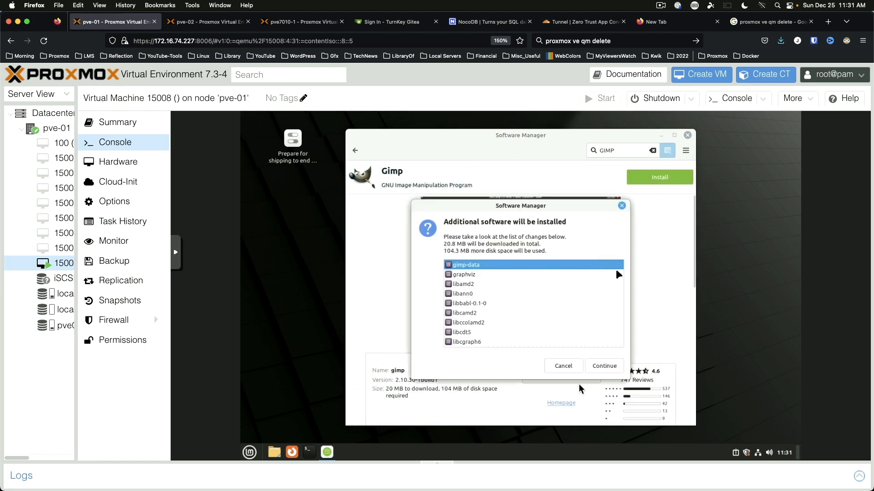
pyautogui.click(616, 370)
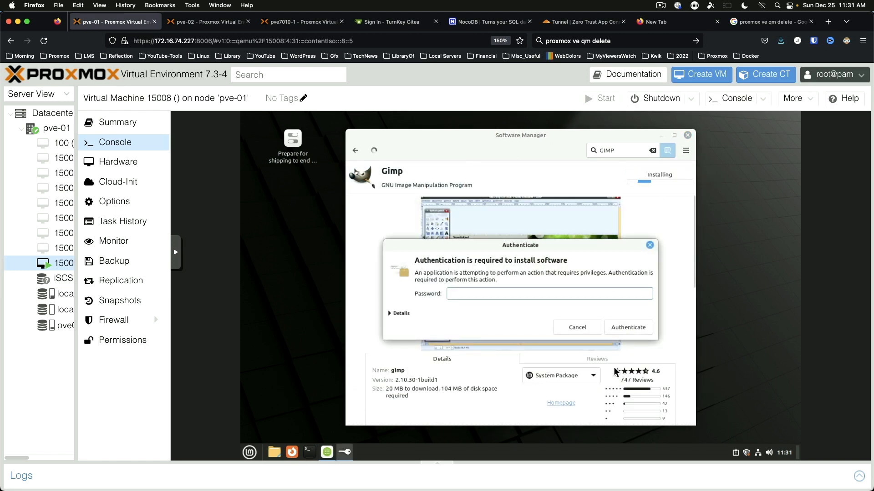
pyautogui.write('•••••••••••')
pyautogui.press('Return')
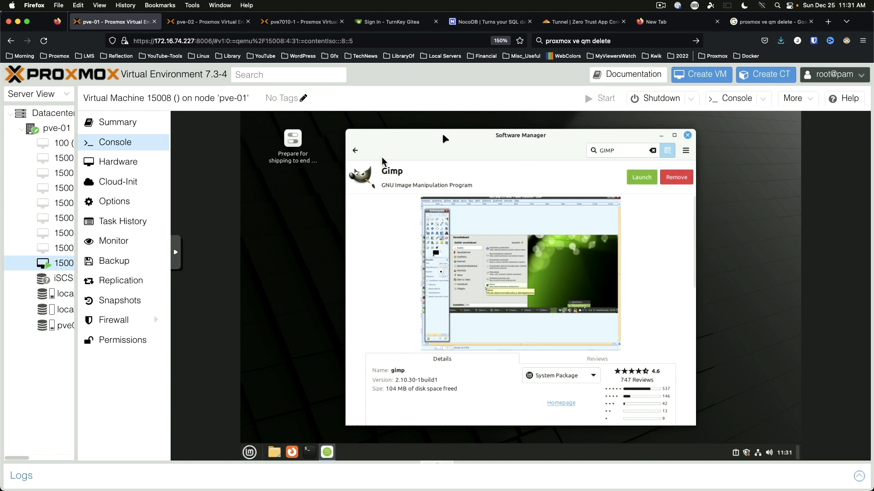
pyautogui.click(356, 151)
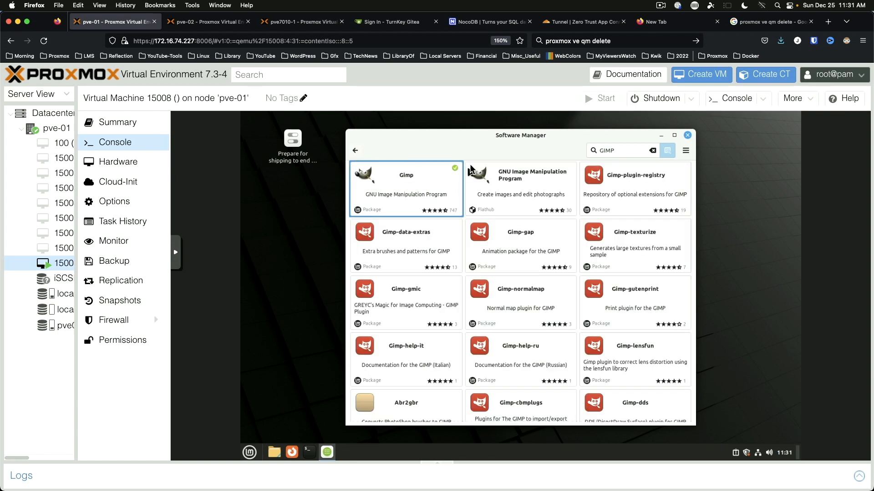
# Step: Search OpenShot and install the OpenShot Video Editor 3.0.0 Flatpak with its runtimes, then return to results
pyautogui.doubleClick(627, 150)
pyautogui.write('OpenShot')
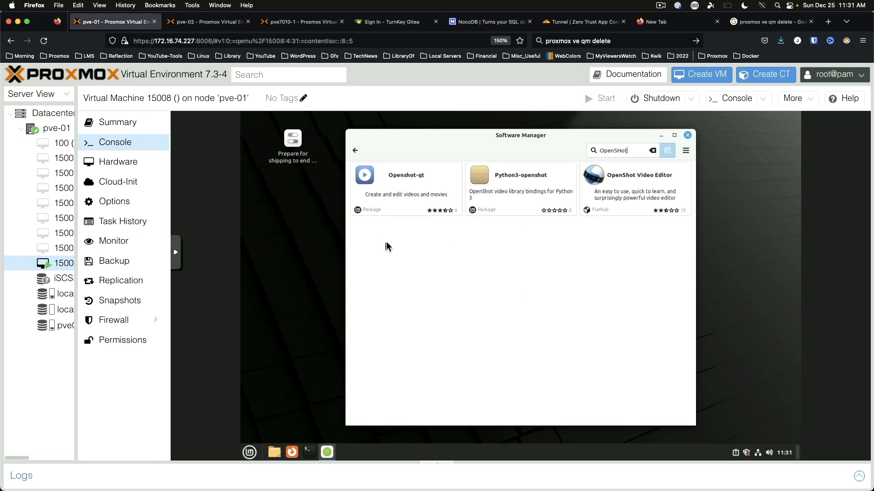
pyautogui.click(637, 178)
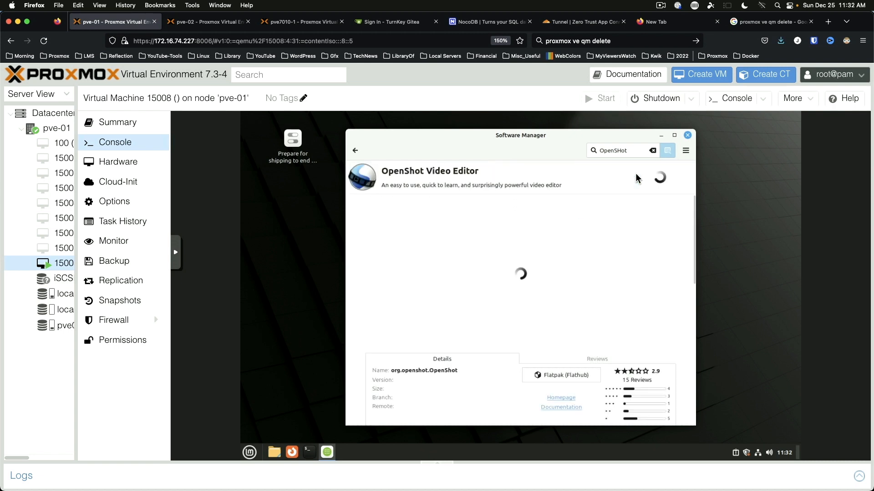
pyautogui.click(674, 177)
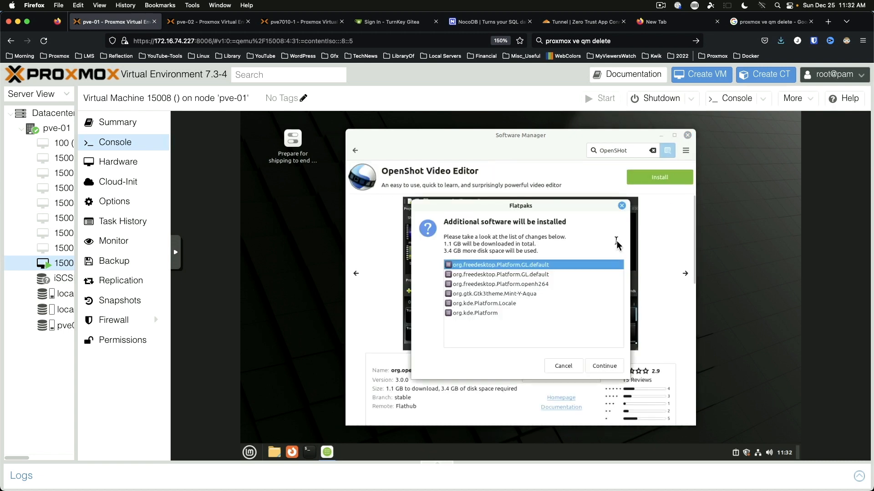
pyautogui.click(610, 367)
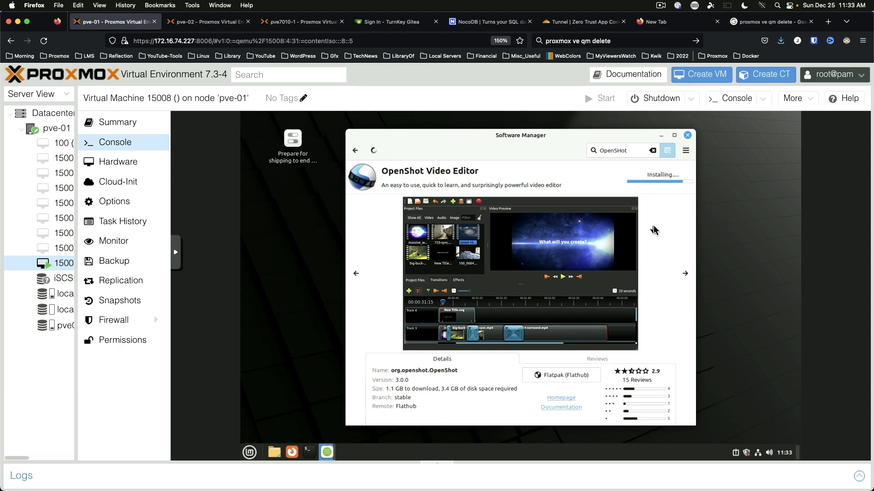
pyautogui.click(684, 274)
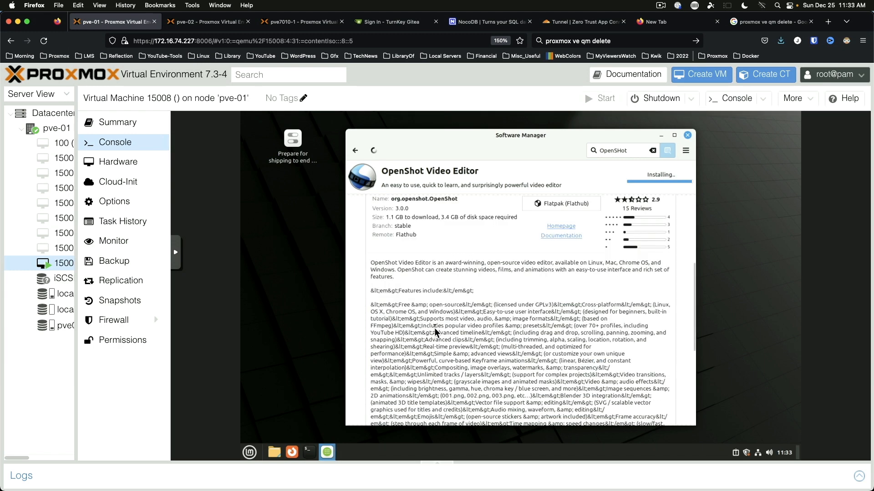
pyautogui.click(685, 274)
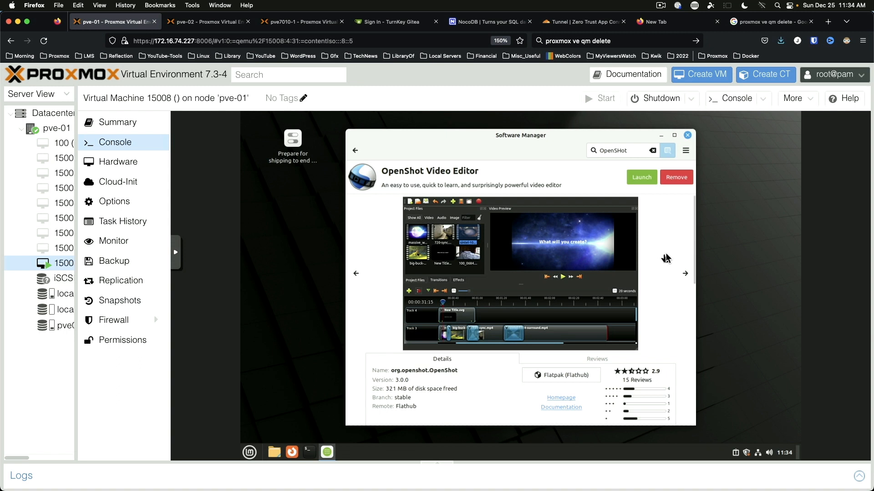
pyautogui.click(355, 151)
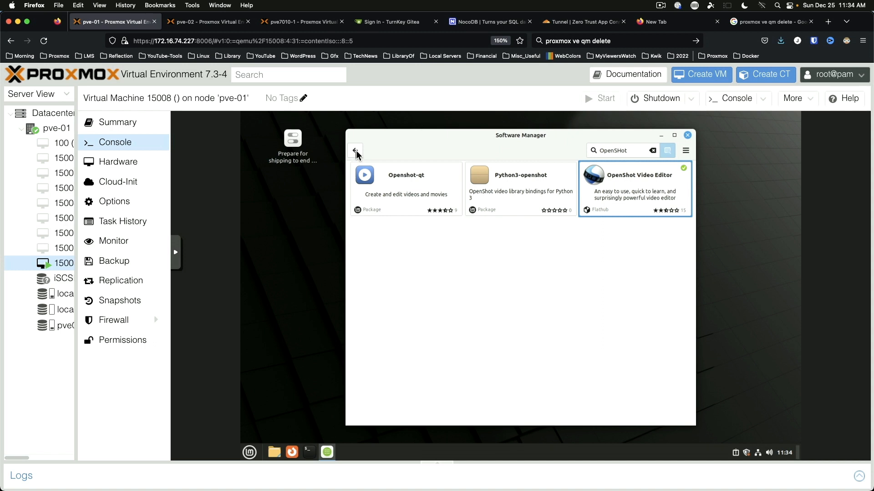
# Step: Install ttf-mscorefonts-installer, accepting the TrueType core fonts EULA, then close Software Manager
pyautogui.doubleClick(636, 150)
pyautogui.write('ttf-msc')
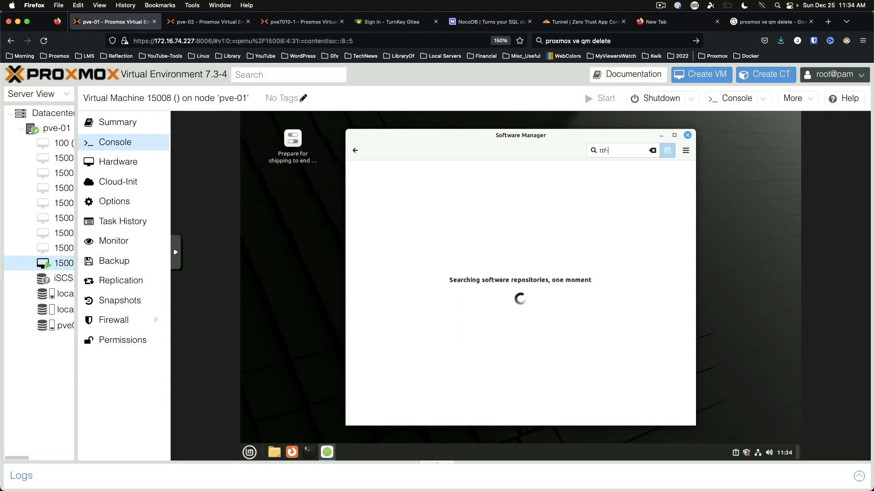
pyautogui.write('orefonts')
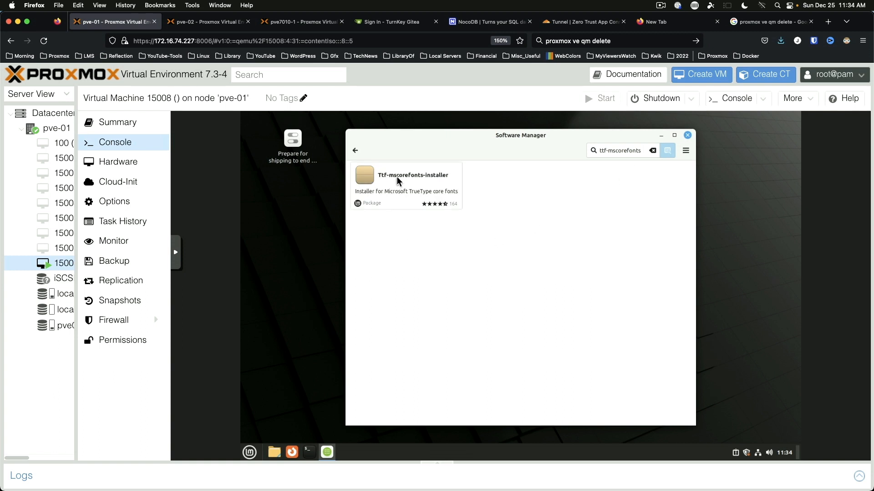
pyautogui.click(397, 176)
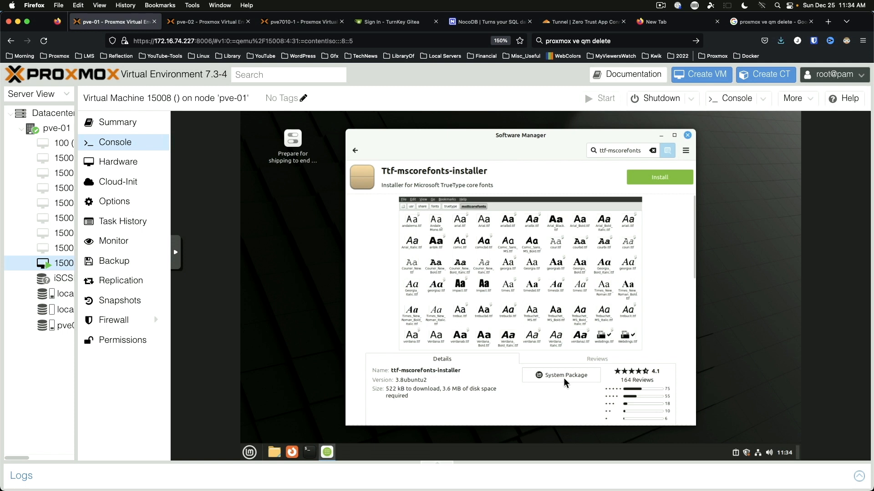
pyautogui.click(662, 178)
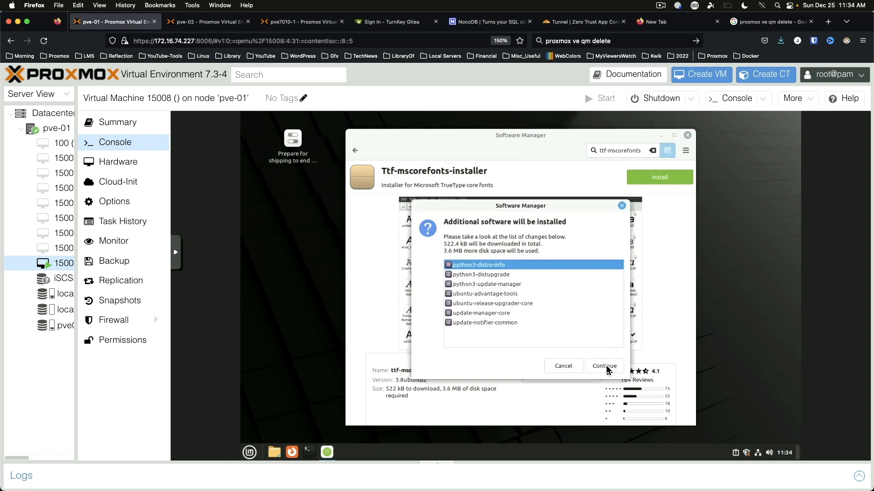
pyautogui.click(607, 366)
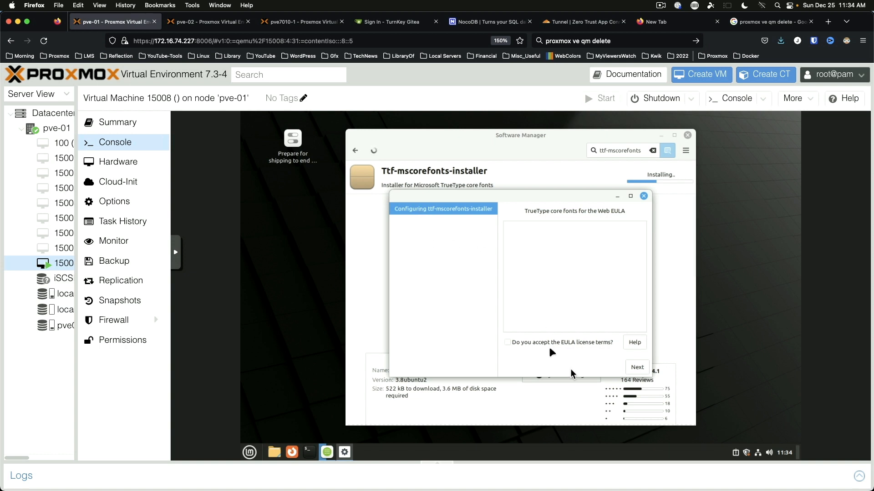
pyautogui.click(507, 341)
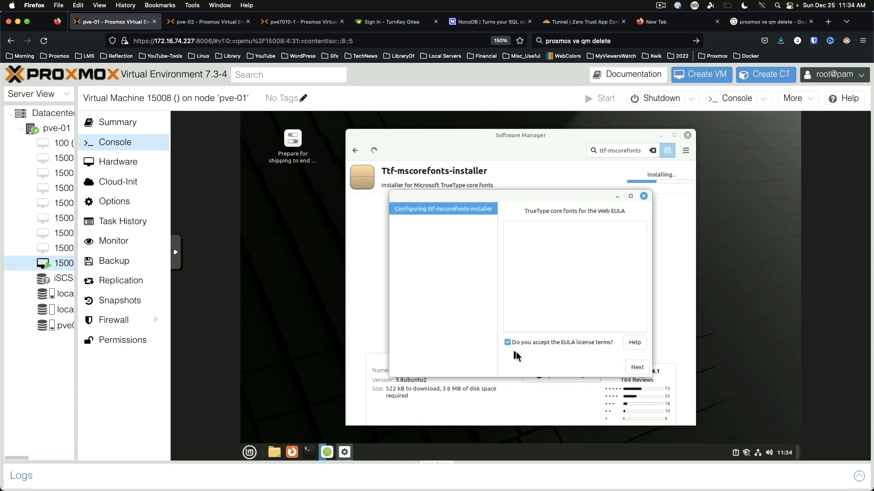
pyautogui.click(635, 367)
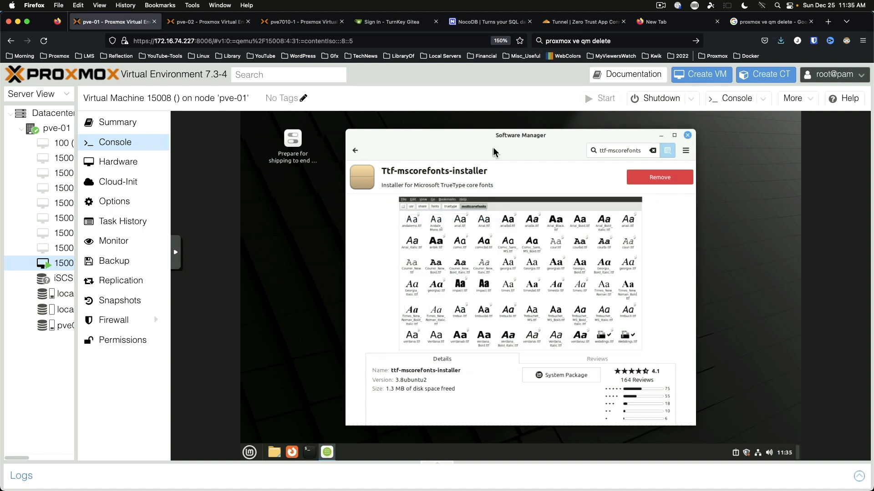
pyautogui.click(687, 136)
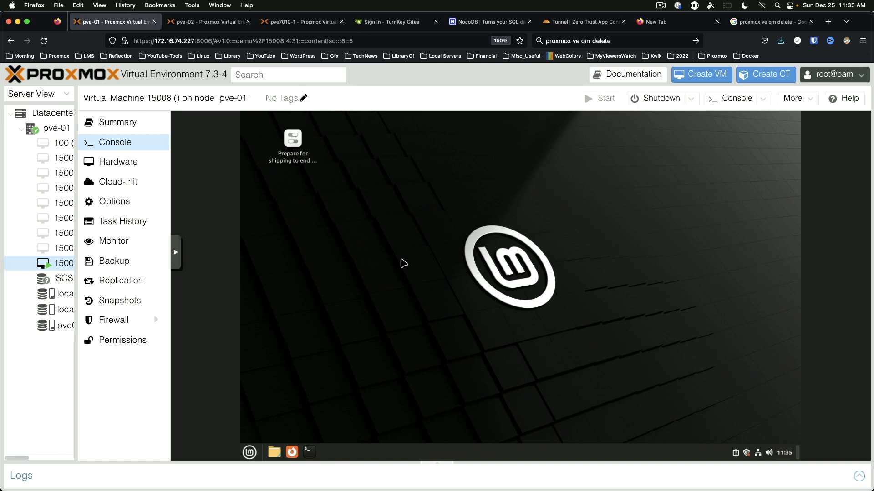
# Step: Open a terminal in the guest, enlarge its text, and move it up and left
pyautogui.hotkey('ctrl', 'alt', 't')
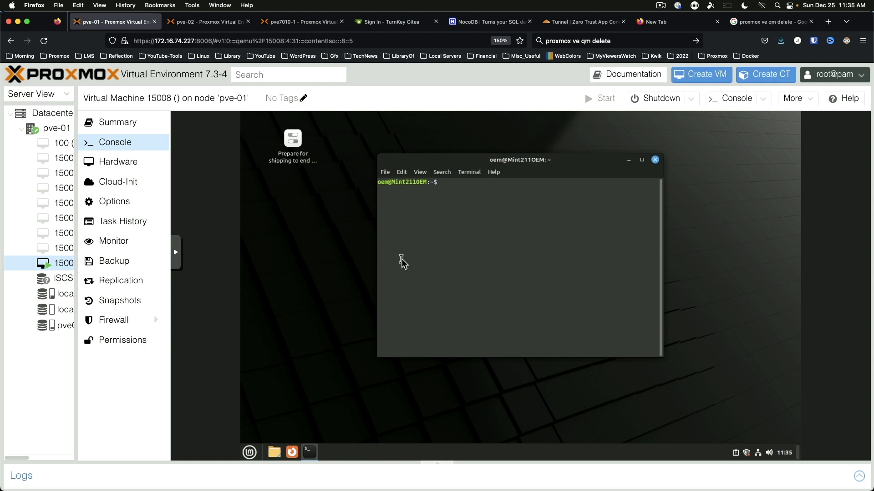
pyautogui.hotkey('ctrl', '+')
pyautogui.hotkey('ctrl', '+')
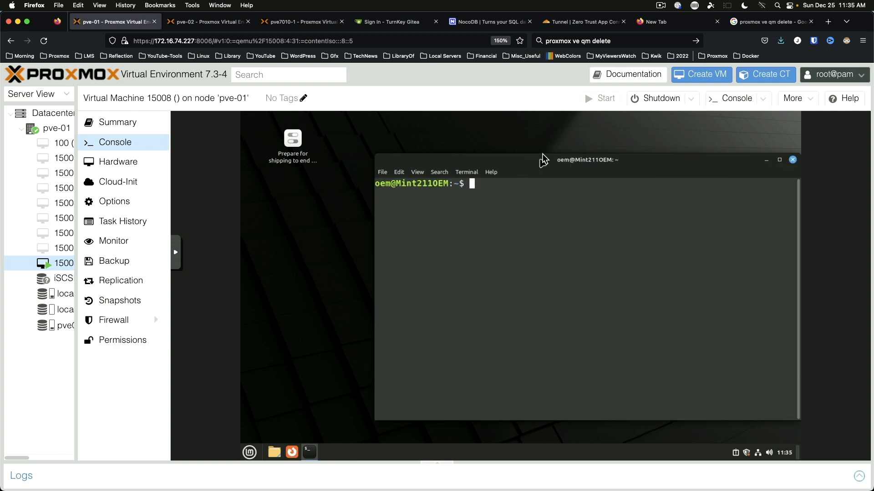
pyautogui.moveTo(539, 161); pyautogui.dragTo(486, 153)
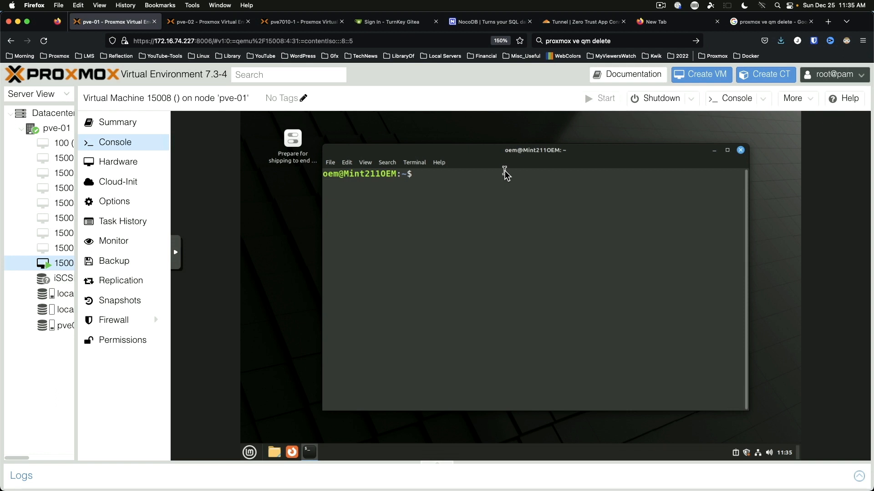
# Step: Run 'sudo apt install htop neofetch -y' with the sudo password, then clear the screen
pyautogui.write('sudo apt inst')
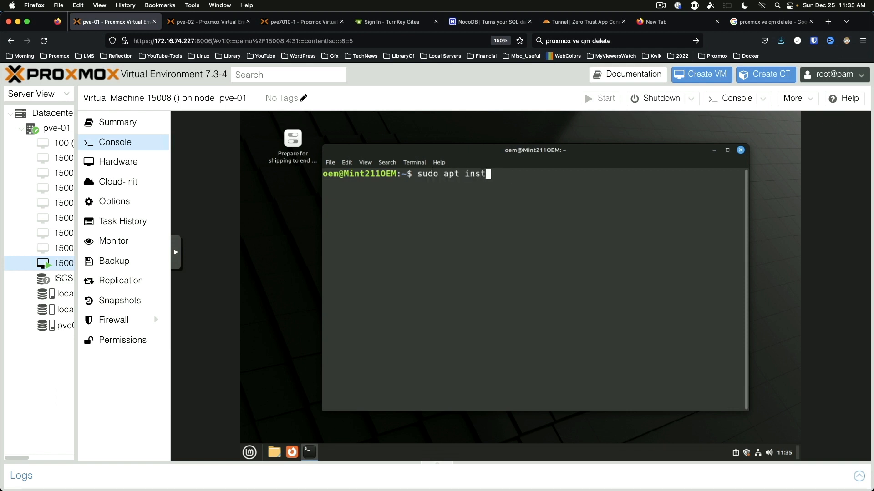
pyautogui.write('all htop neofetch -y')
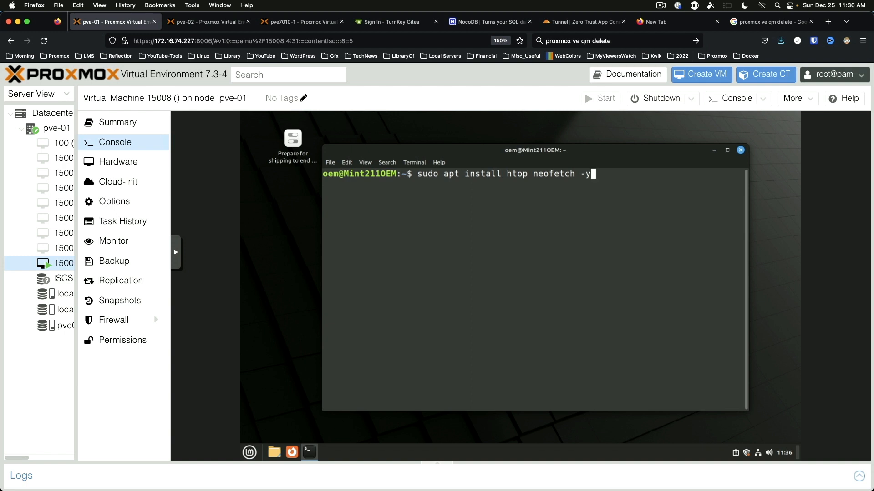
pyautogui.press('Return')
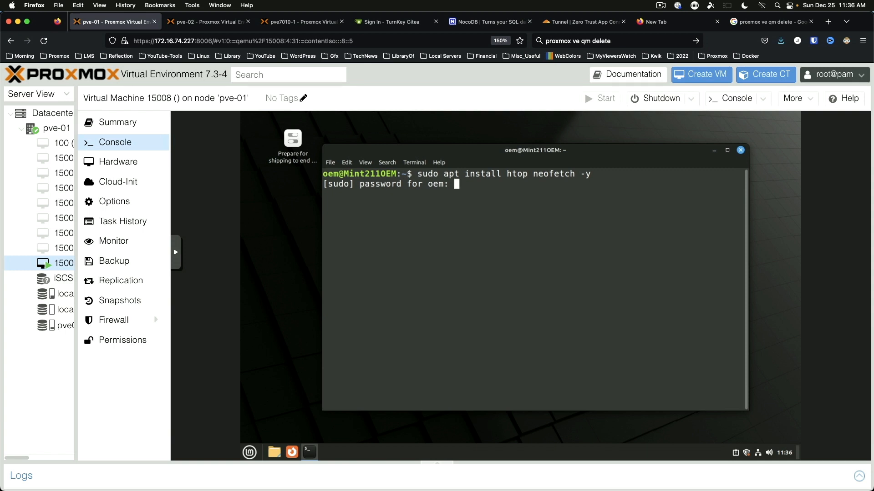
pyautogui.press('Return')
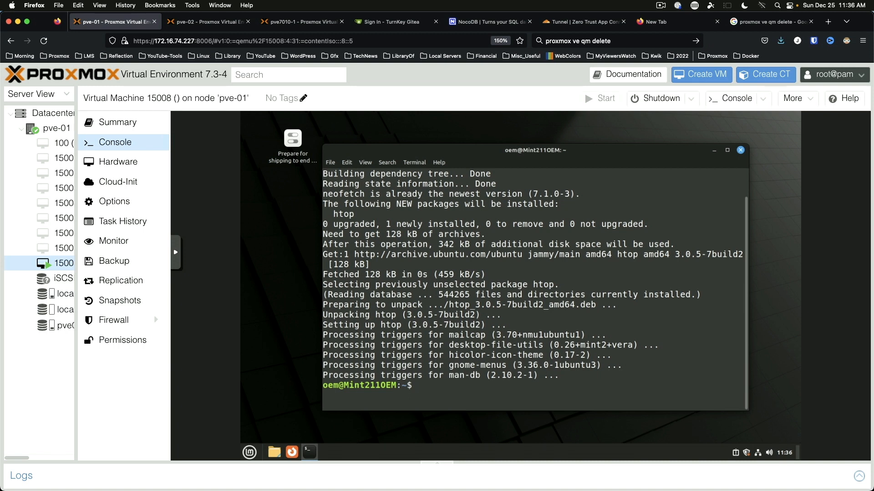
pyautogui.hotkey('ctrl', 'l')
# Step: Run neofetch to display the guest's system information, then clear the screen
pyautogui.write('neofe')
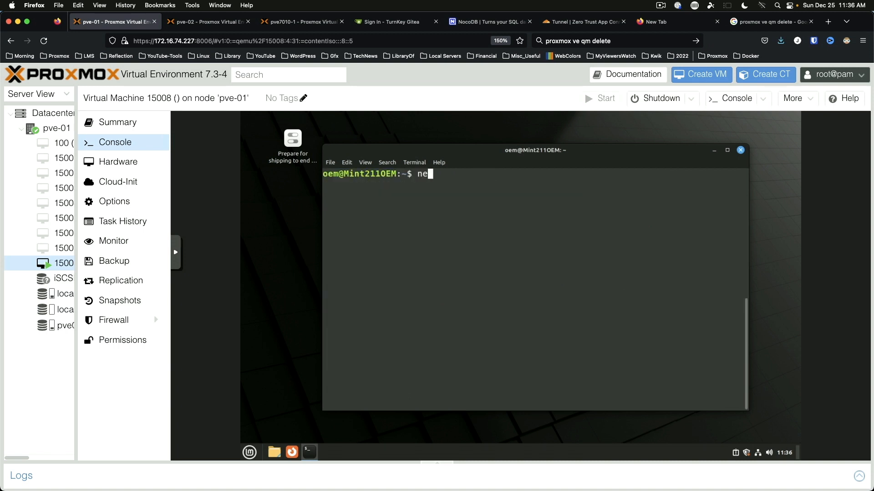
pyautogui.write('tch')
pyautogui.press('Return')
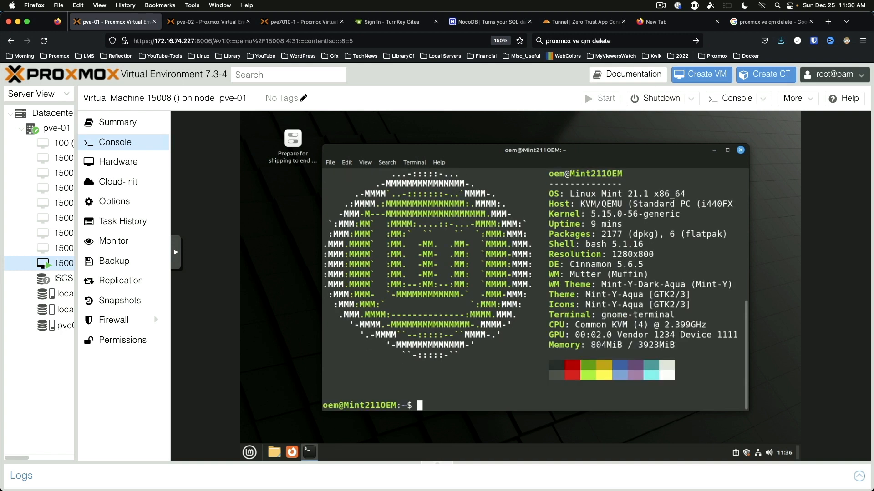
pyautogui.hotkey('ctrl', 'l')
# Step: Run htop to view the process list, quit it, and close the terminal with Ctrl+D
pyautogui.write('htop')
pyautogui.press('Return')
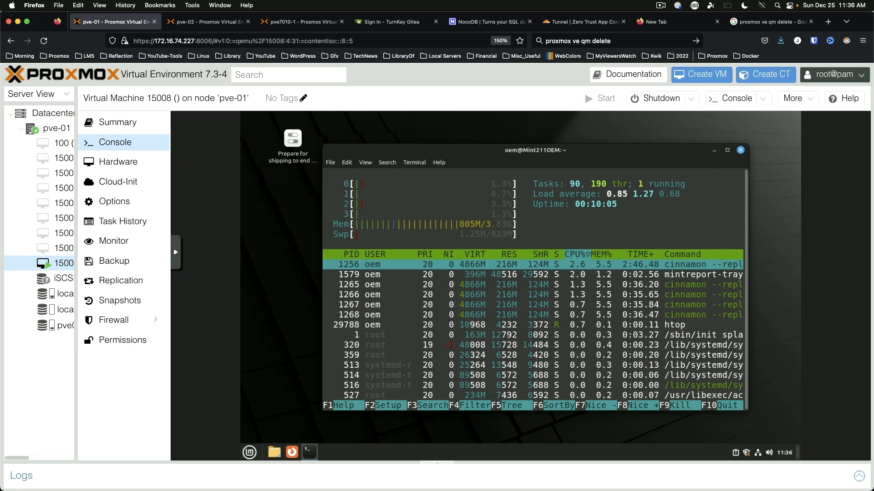
pyautogui.press('q')
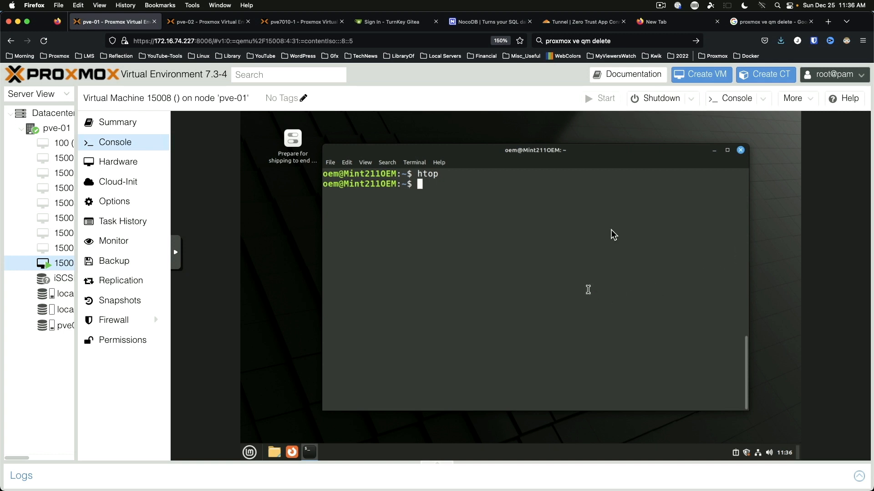
pyautogui.hotkey('ctrl', 'd')
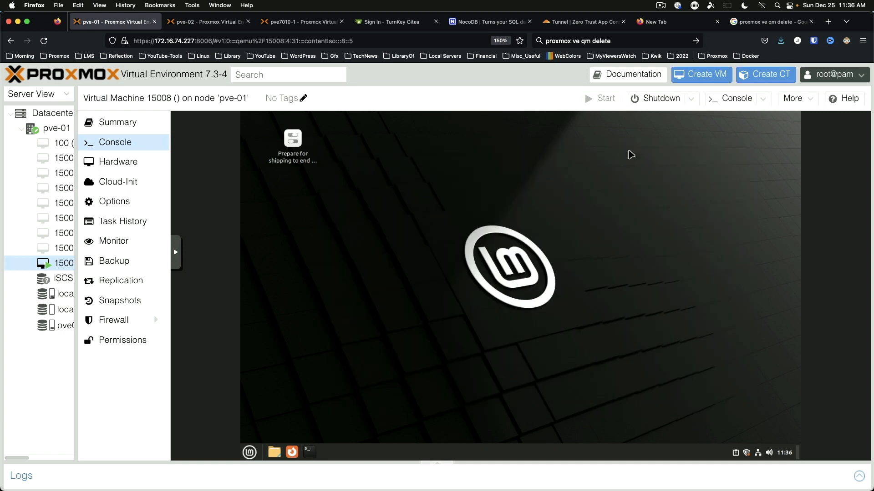
# Step: Shut down the Mint guest, then open VM 15008's Snapshots and begin a new snapshot
pyautogui.click(249, 453)
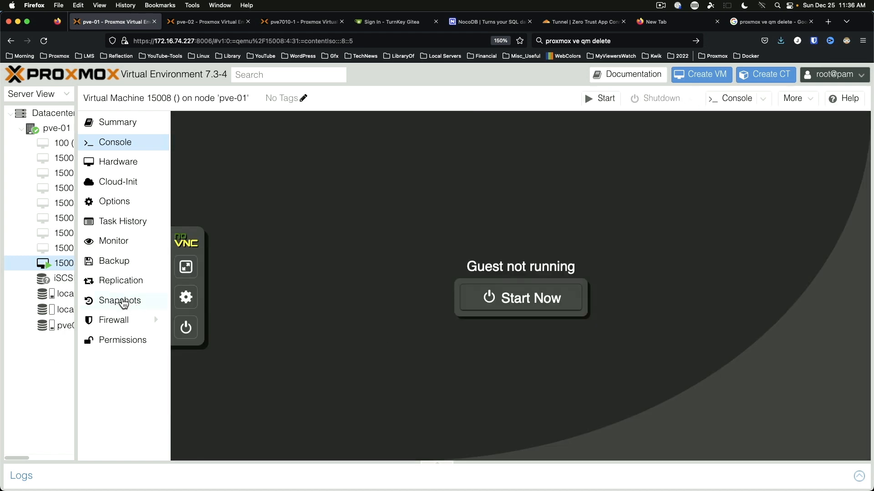
pyautogui.click(121, 301)
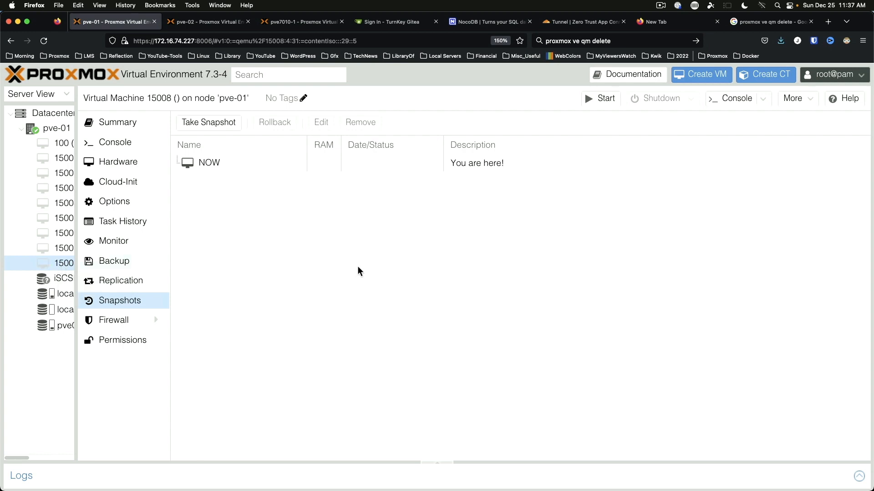
pyautogui.click(214, 123)
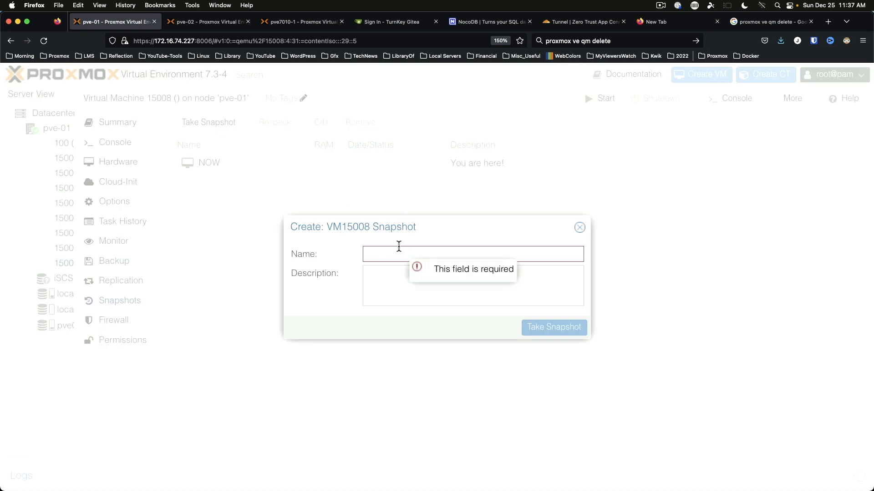
# Step: Create snapshot OEM_Install_Before_Prep4Customer without RAM and close the task log
pyautogui.write('OEM')
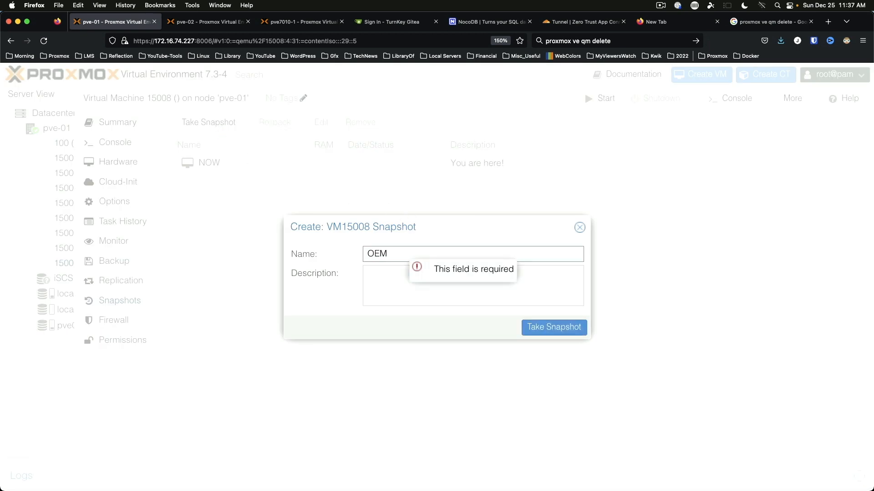
pyautogui.write('_Ins')
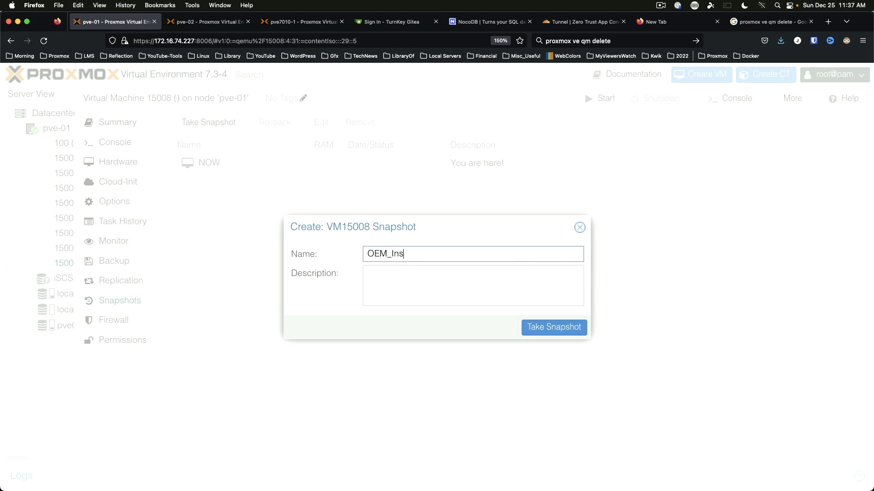
pyautogui.write('tall_Before_Prep4Customer')
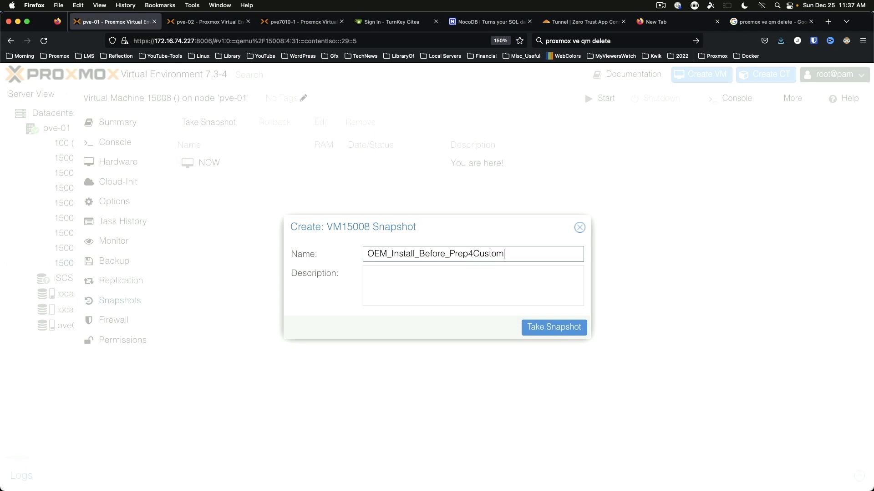
pyautogui.click(551, 326)
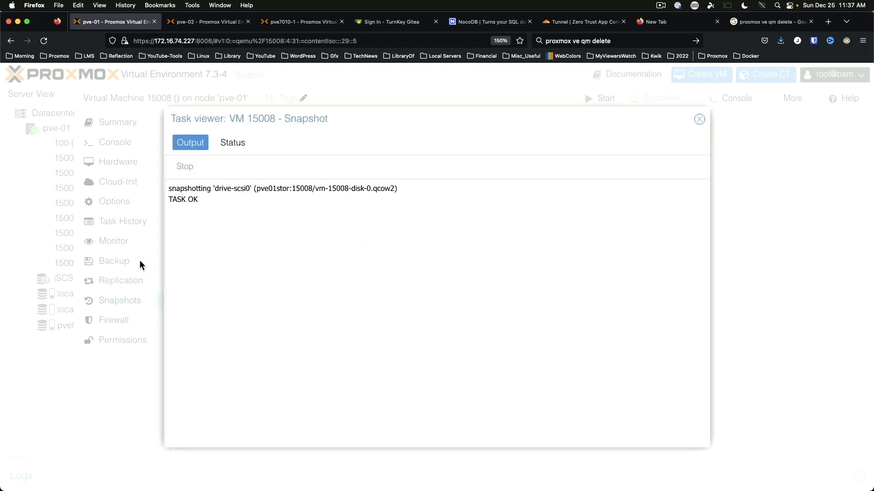
pyautogui.click(699, 120)
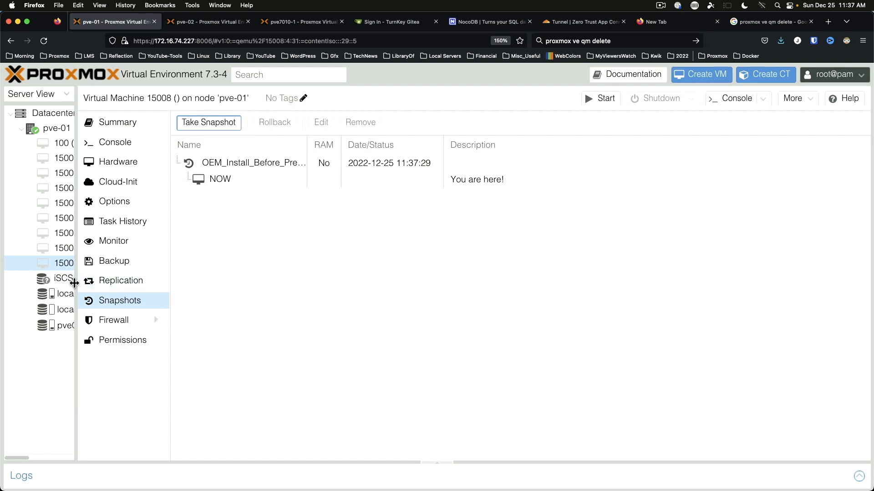
# Step: Power on VM 15008 from its console and dismiss the connection notification and Mint Welcome window
pyautogui.moveTo(74, 283); pyautogui.dragTo(132, 284)
pyautogui.click(185, 145)
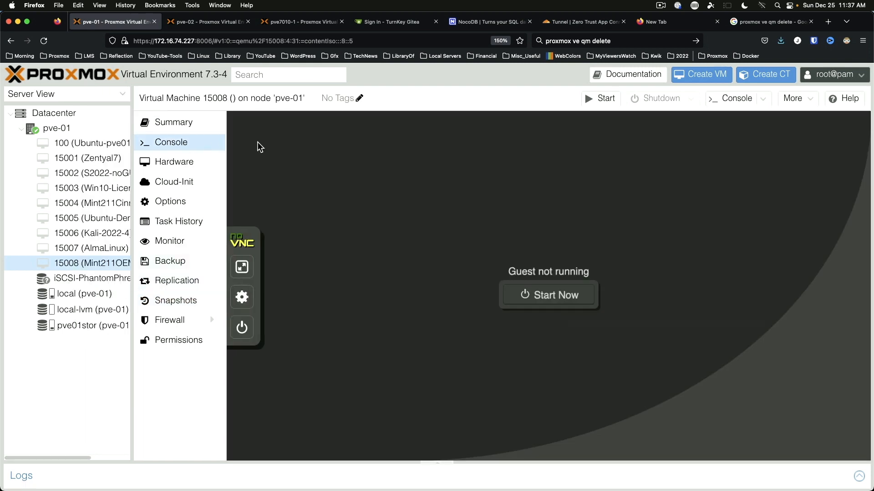
pyautogui.click(557, 299)
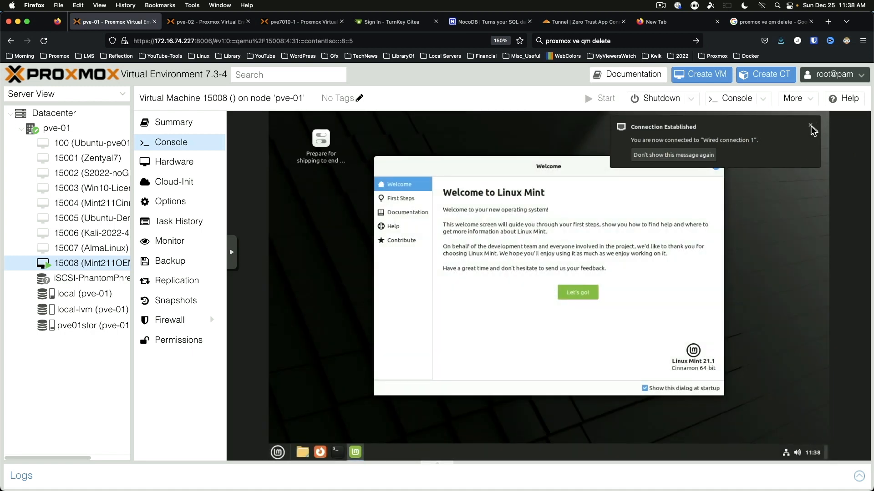
pyautogui.click(810, 129)
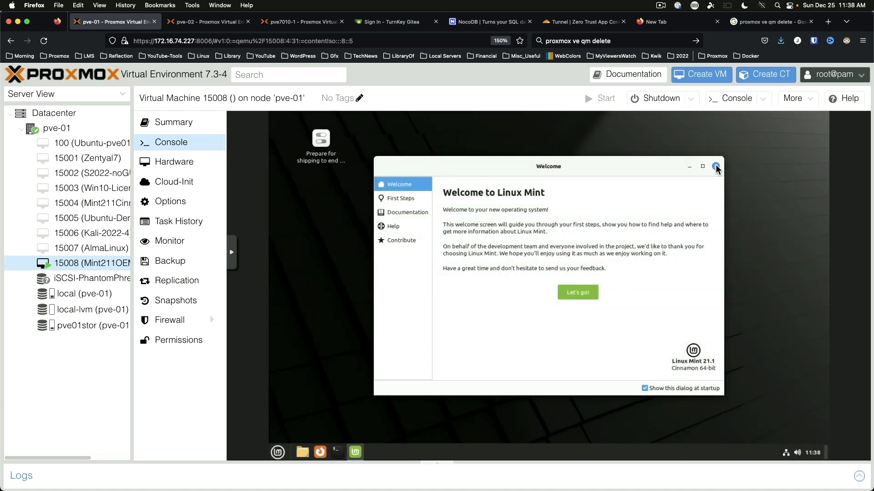
pyautogui.click(716, 168)
pyautogui.click(325, 139)
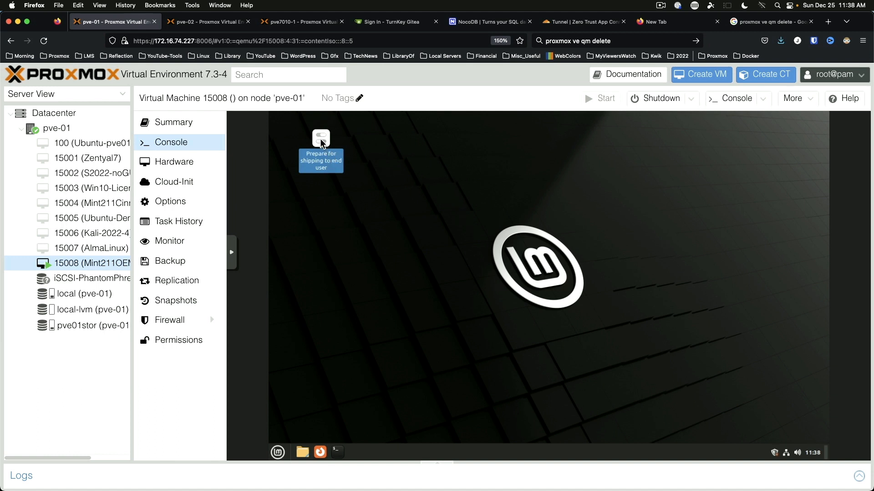
# Step: Run 'Prepare for shipping to end user' with the password and acknowledge oem-config runs next boot
pyautogui.doubleClick(320, 141)
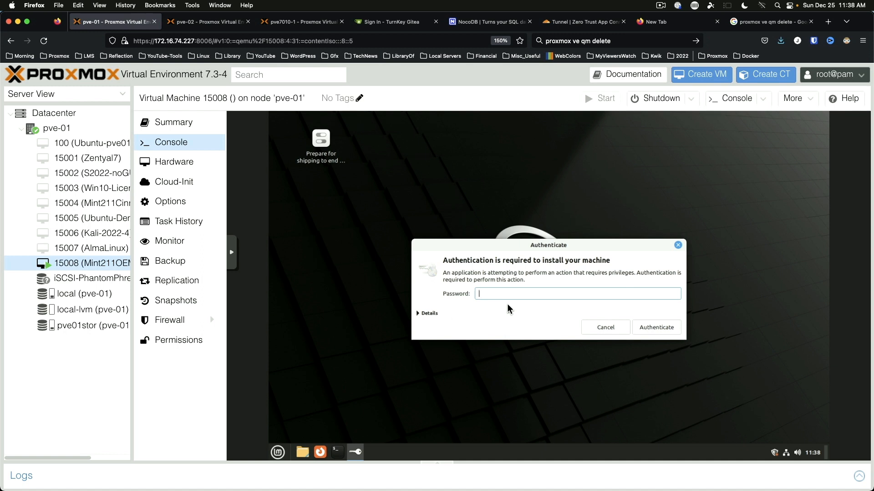
pyautogui.write('••')
pyautogui.press('Return')
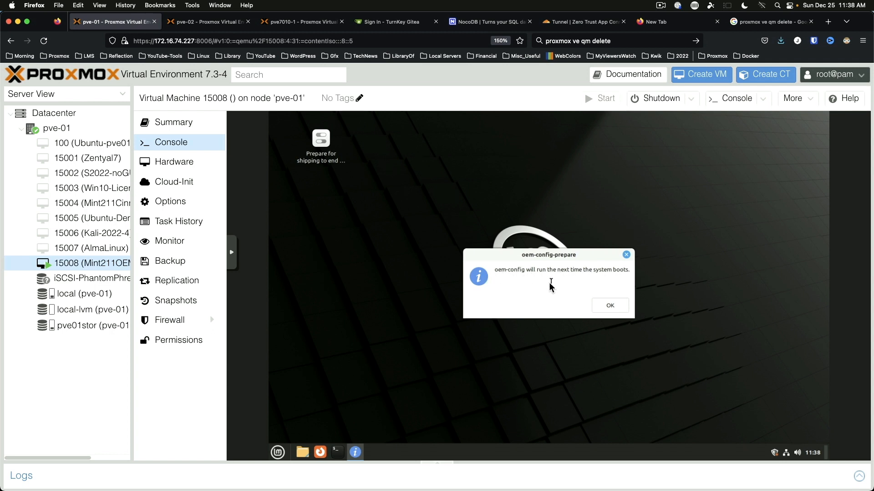
pyautogui.click(610, 309)
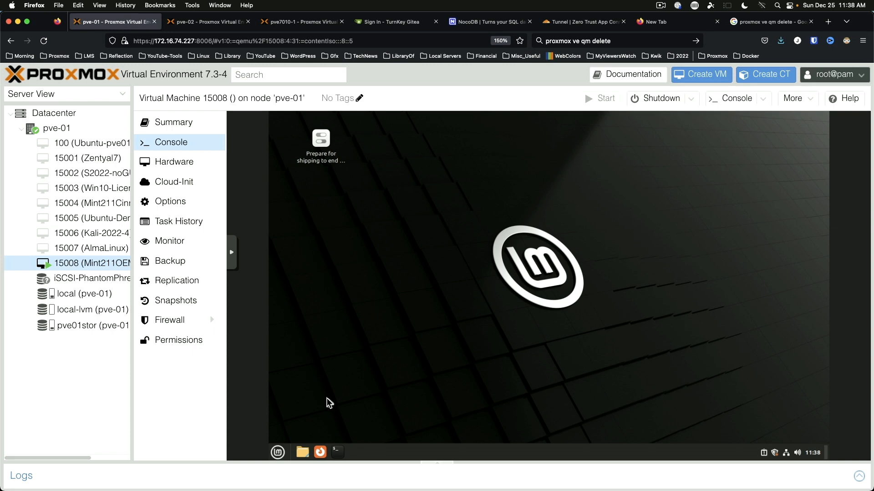
# Step: Shut down the Mint guest from its application menu's power options
pyautogui.click(278, 453)
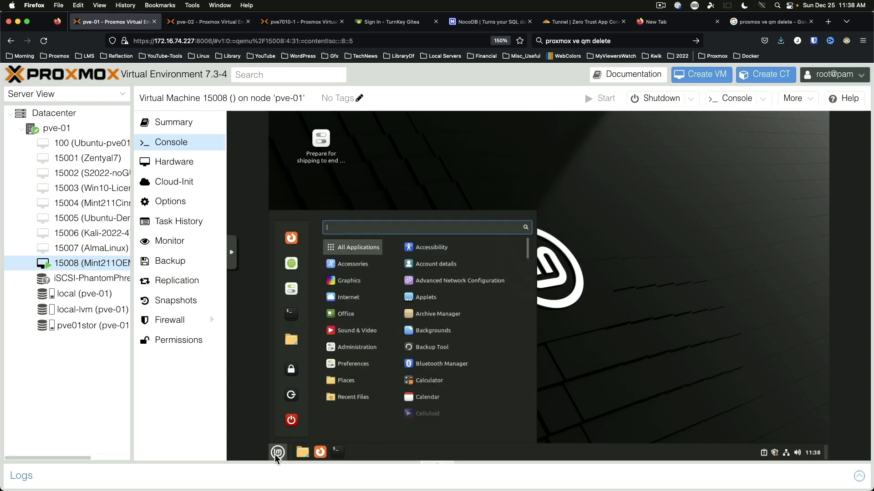
pyautogui.click(291, 421)
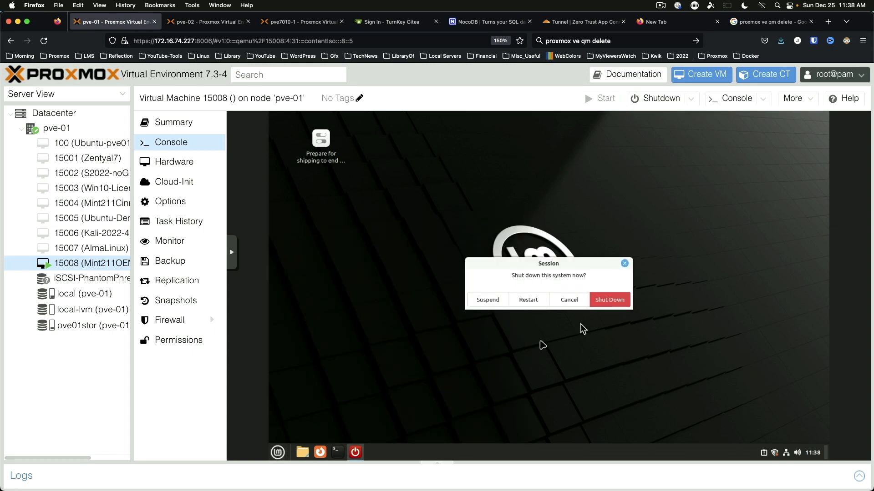
pyautogui.click(610, 300)
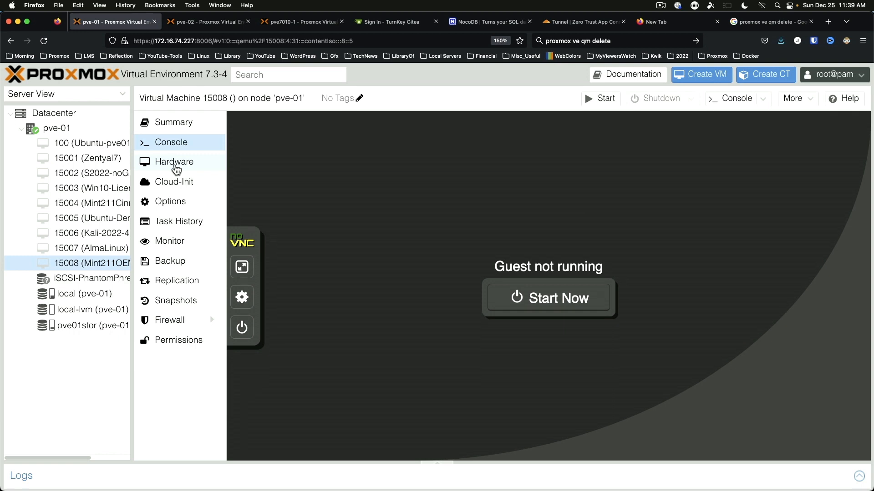
# Step: Load rescuezilla-2.4.1-64bit.jammy.iso from pve01stor into the VM's CD/DVD drive
pyautogui.click(176, 170)
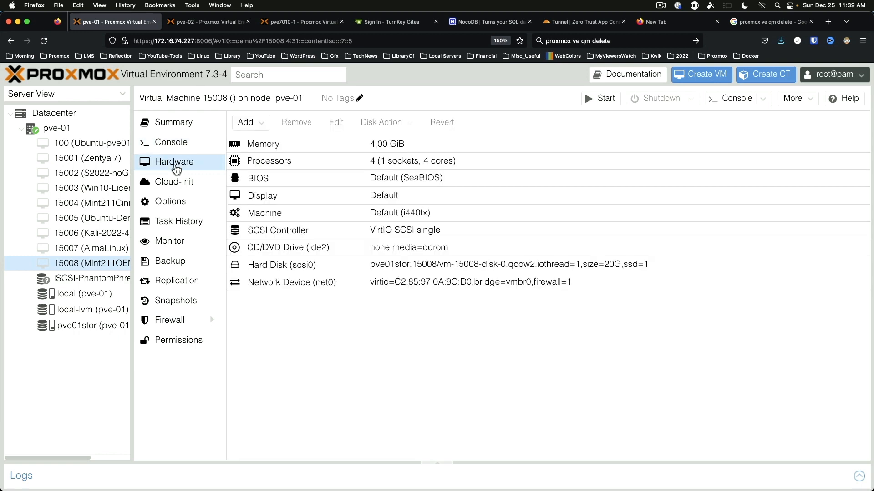
pyautogui.doubleClick(301, 247)
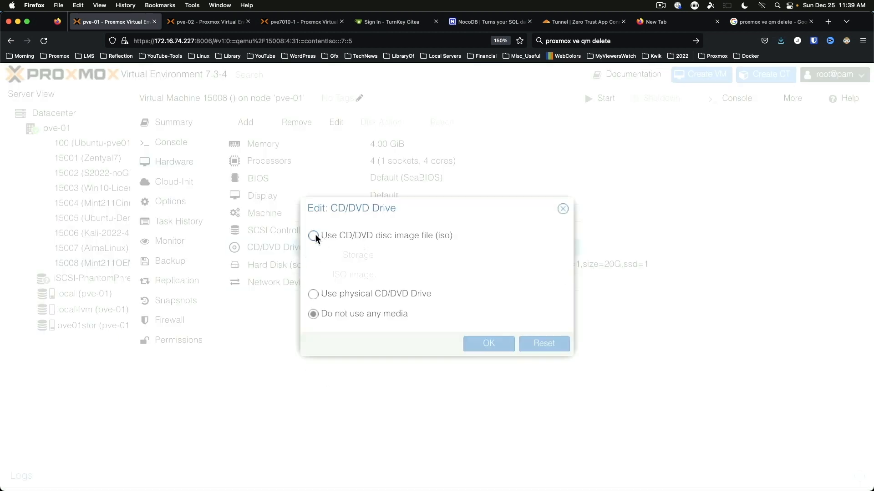
pyautogui.click(313, 236)
pyautogui.click(559, 256)
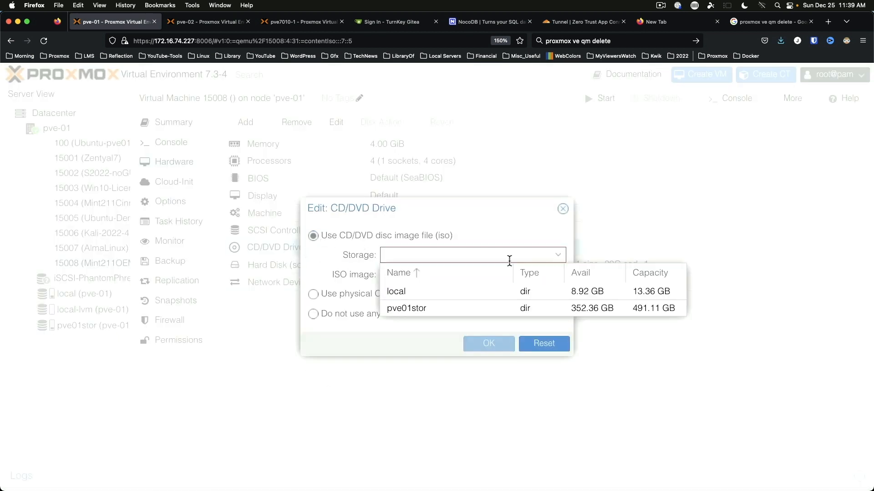
pyautogui.click(455, 307)
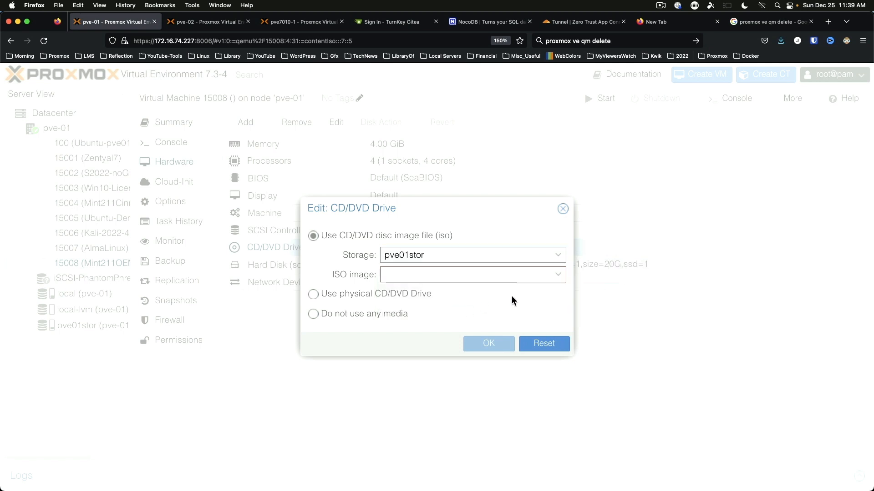
pyautogui.click(558, 275)
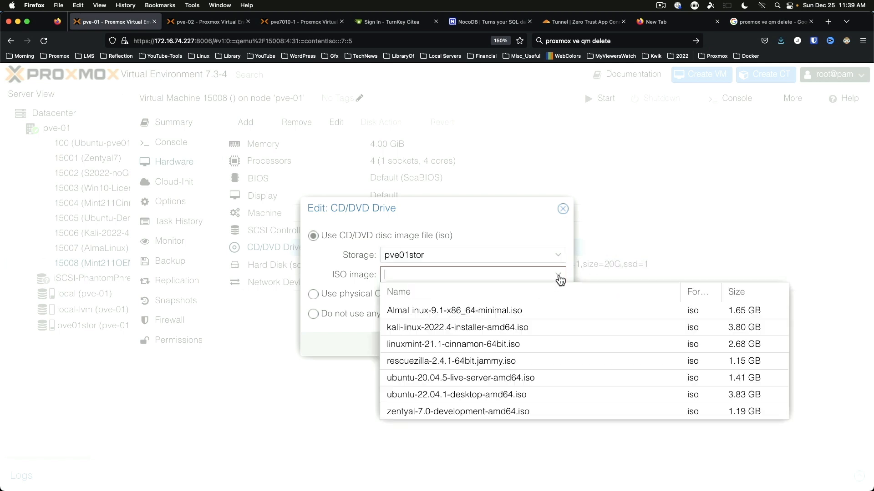
pyautogui.click(466, 360)
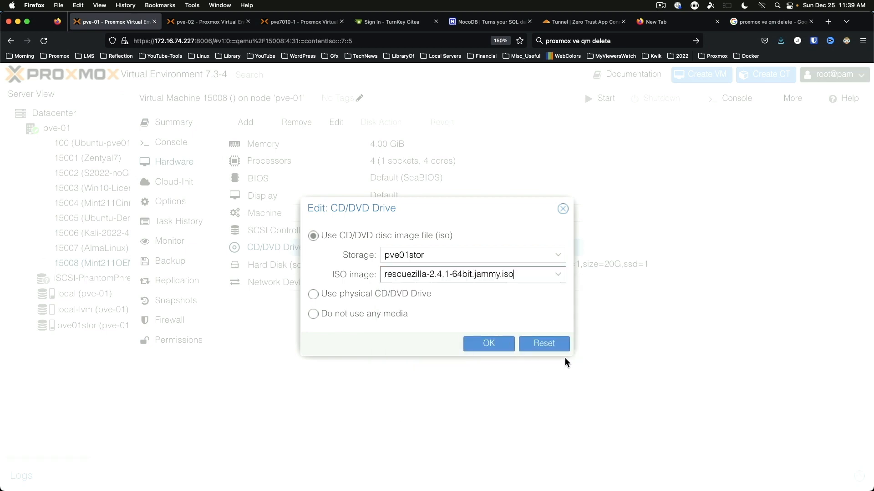
pyautogui.click(484, 345)
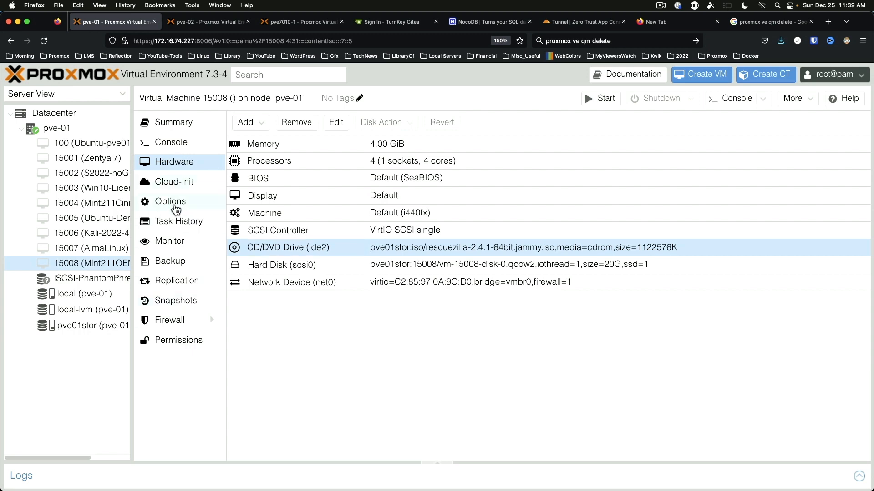
# Step: Set the boot order to ide2 first, then scsi0, with net0 disabled
pyautogui.click(173, 206)
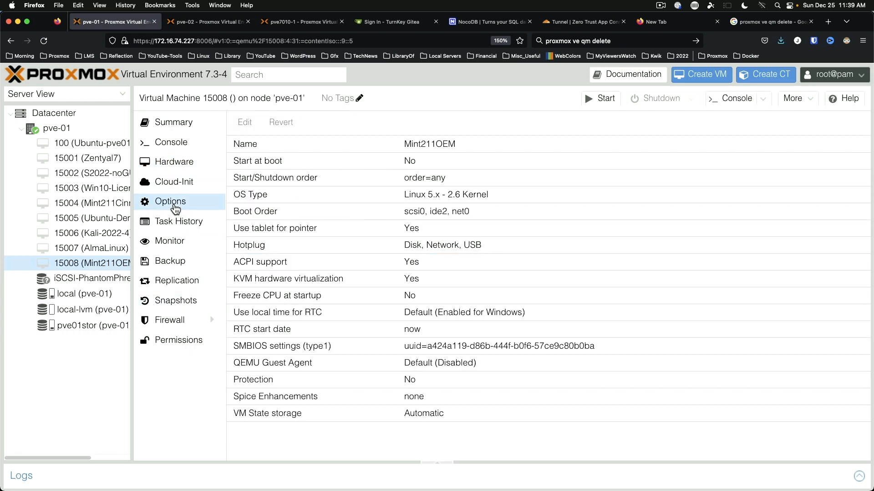
pyautogui.doubleClick(249, 212)
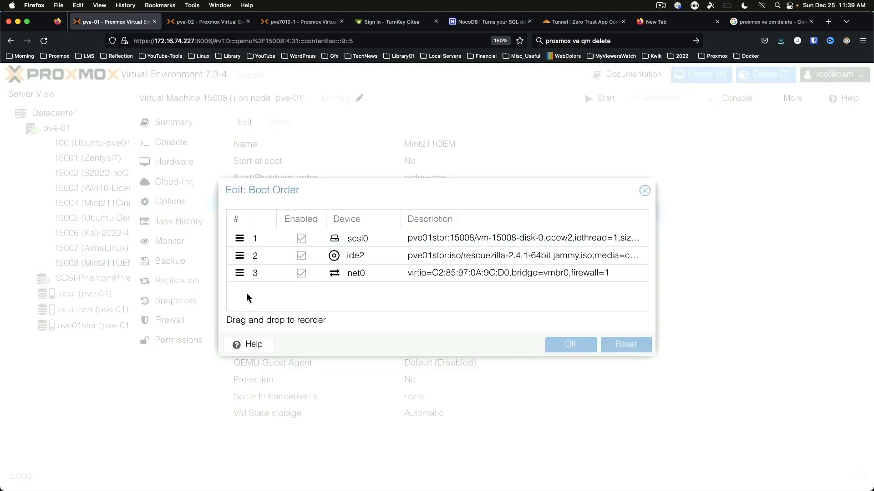
pyautogui.click(301, 274)
pyautogui.moveTo(239, 255); pyautogui.dragTo(240, 236)
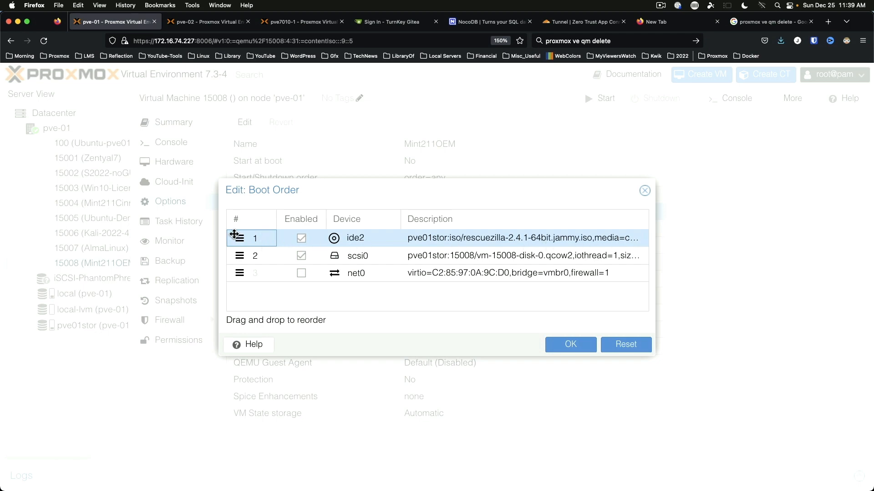
pyautogui.click(571, 344)
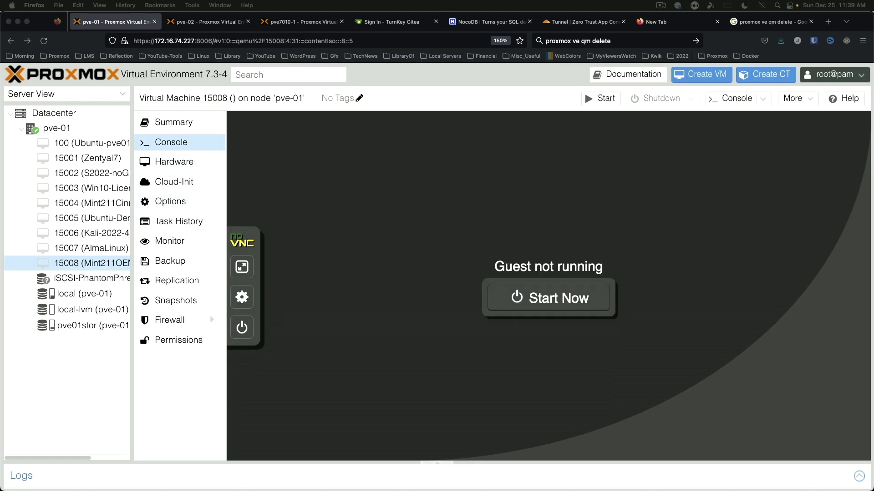
# Step: Start VM 15008 and boot it into Rescuezilla with English selected
pyautogui.click(607, 289)
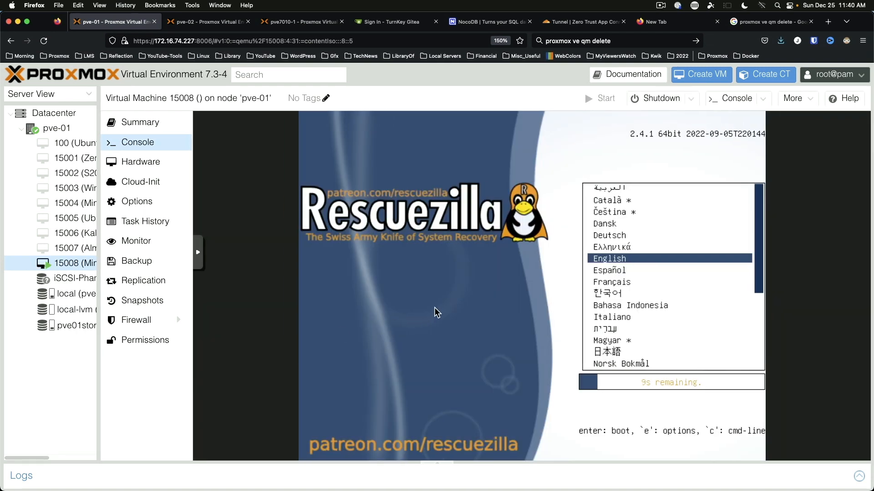
pyautogui.press('Return')
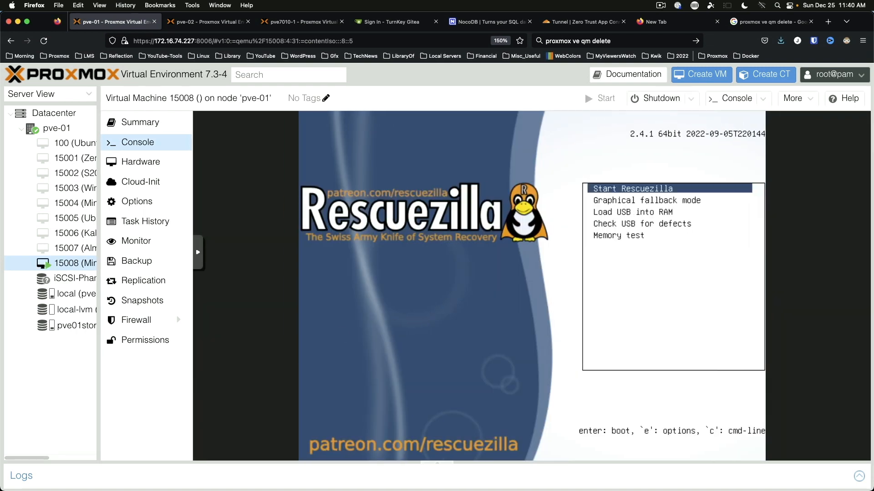
pyautogui.press('Return')
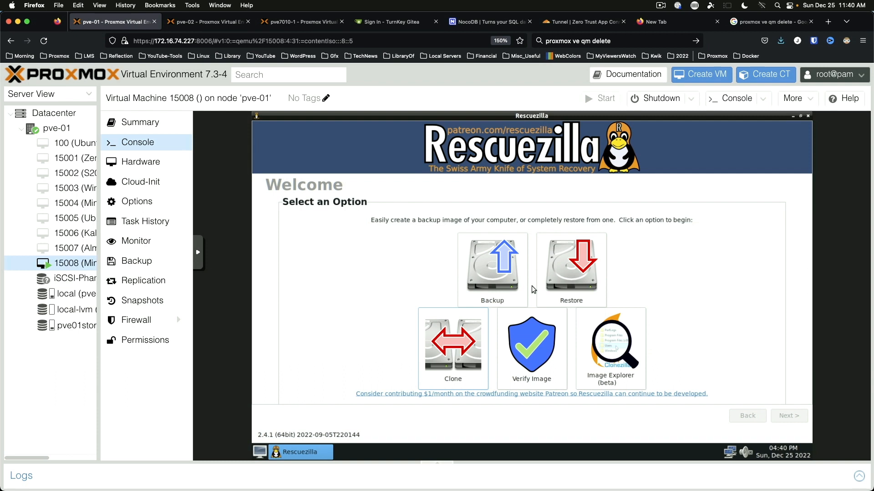
# Step: Begin a Rescuezilla backup of the 20GB drive #1, keeping all three partitions
pyautogui.click(501, 273)
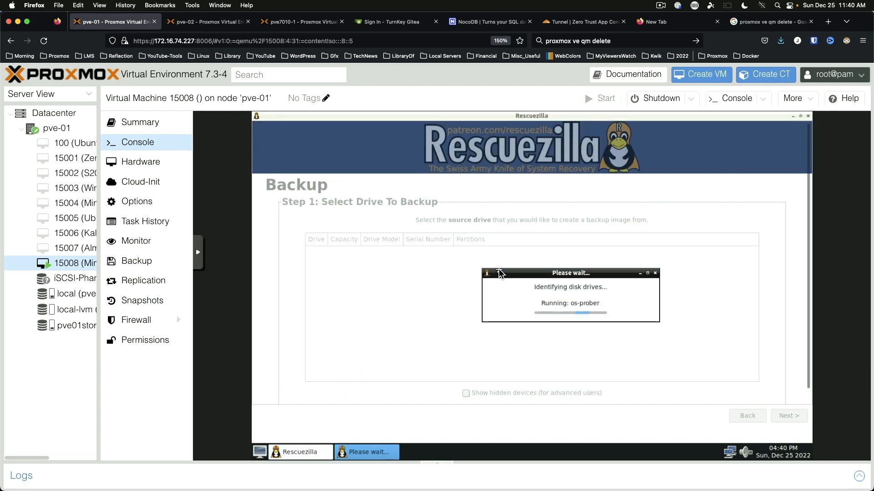
pyautogui.click(378, 256)
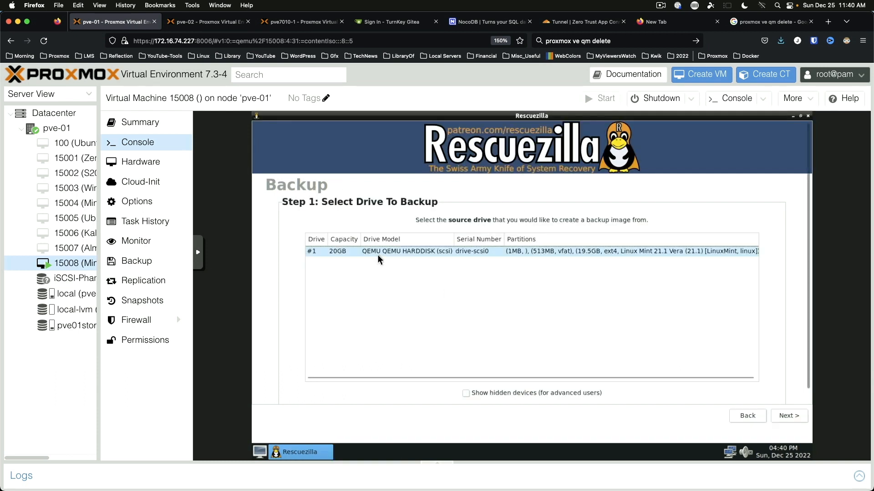
pyautogui.click(375, 253)
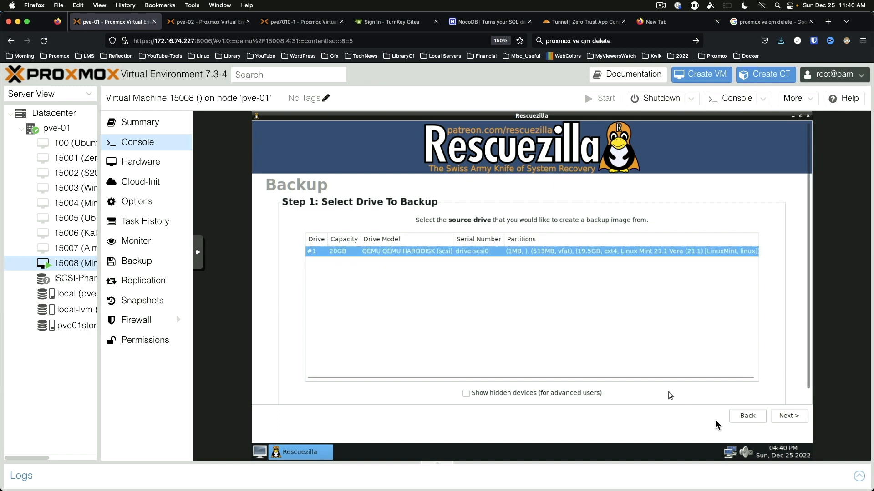
pyautogui.click(779, 416)
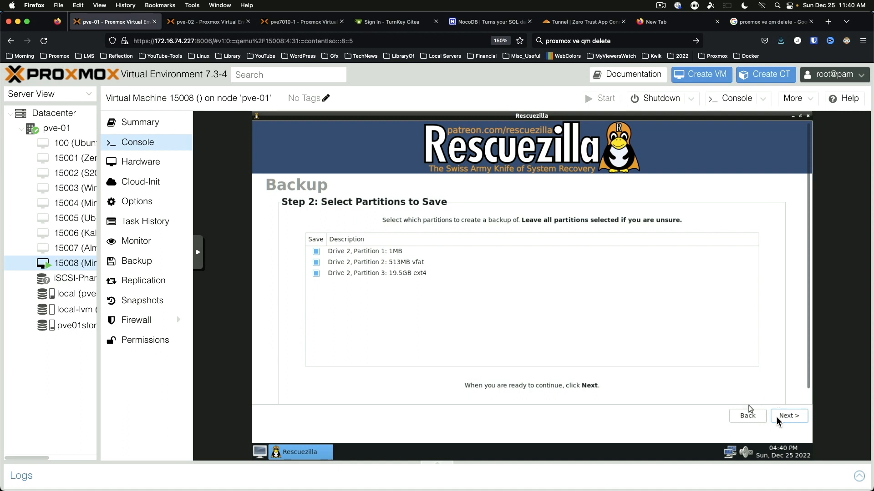
pyautogui.click(788, 416)
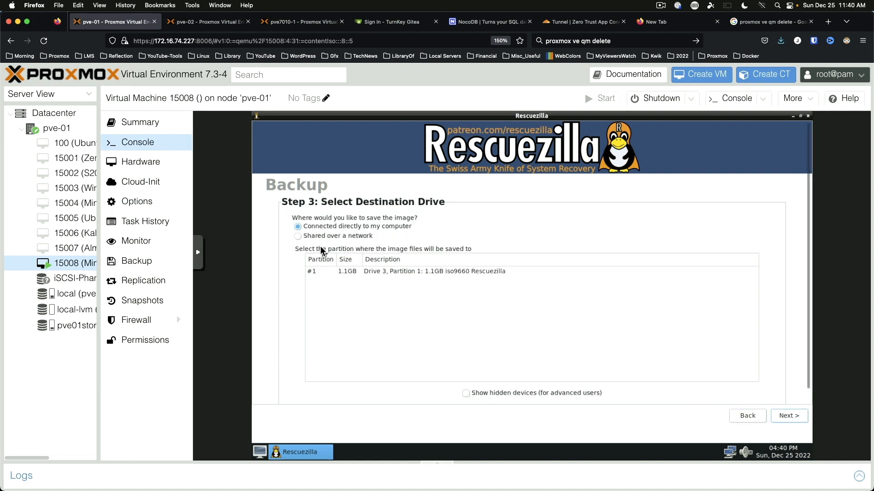
# Step: Choose a network share destination at \\172.16.74.223\Backups and enter the share account's username and password
pyautogui.click(314, 236)
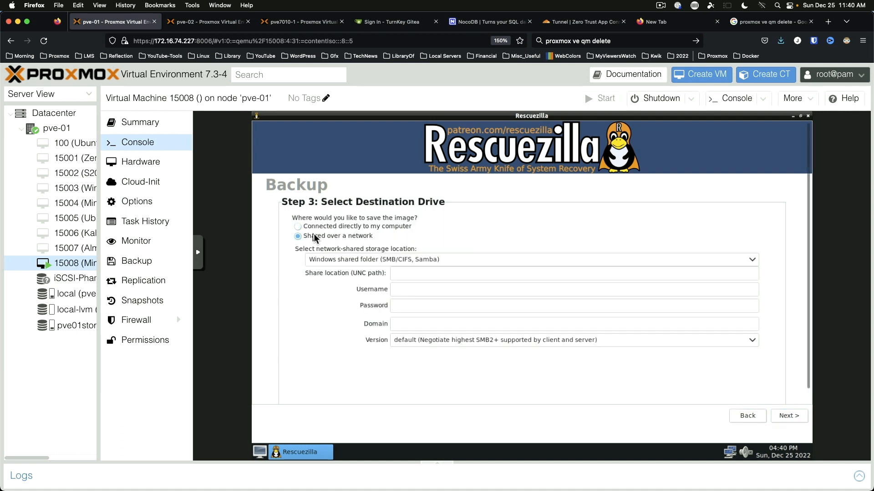
pyautogui.click(439, 275)
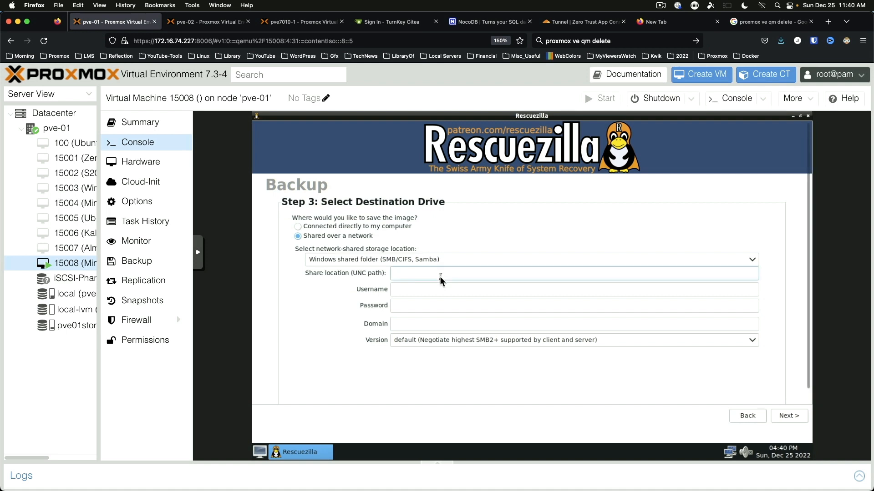
pyautogui.write('\\\\172.16.74.223')
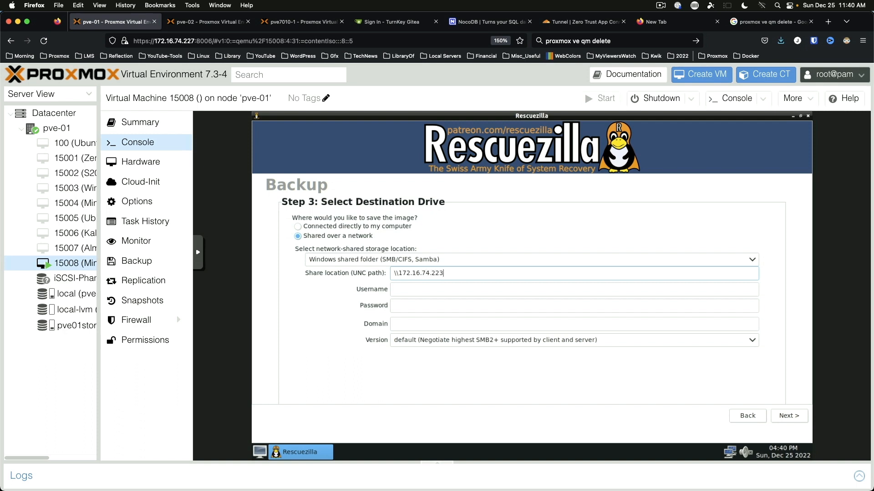
pyautogui.write('\\Backups')
pyautogui.press('Tab')
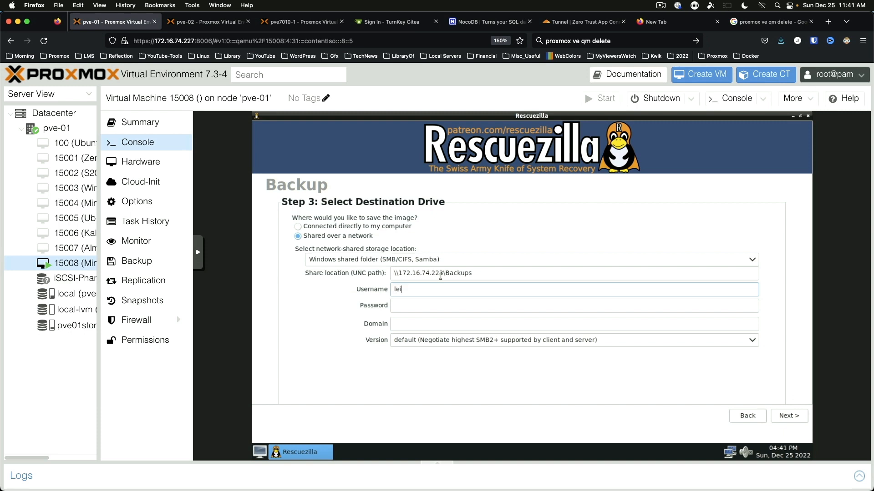
pyautogui.press('Tab')
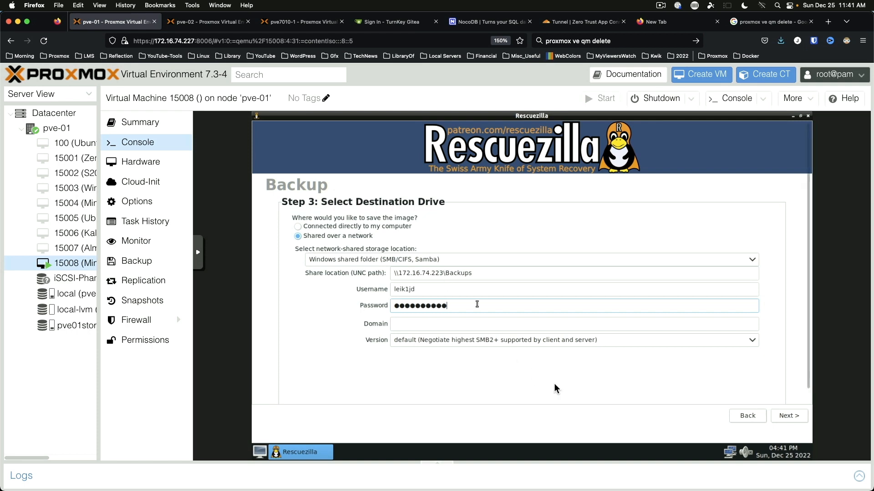
# Step: After the mount error, correct the share path to \\172.16.74.223\BackupImages and mount it
pyautogui.click(796, 416)
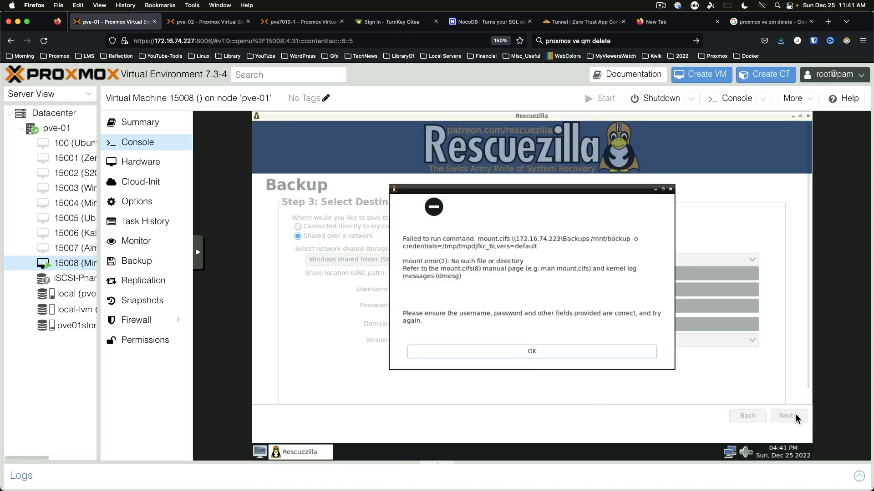
pyautogui.click(533, 353)
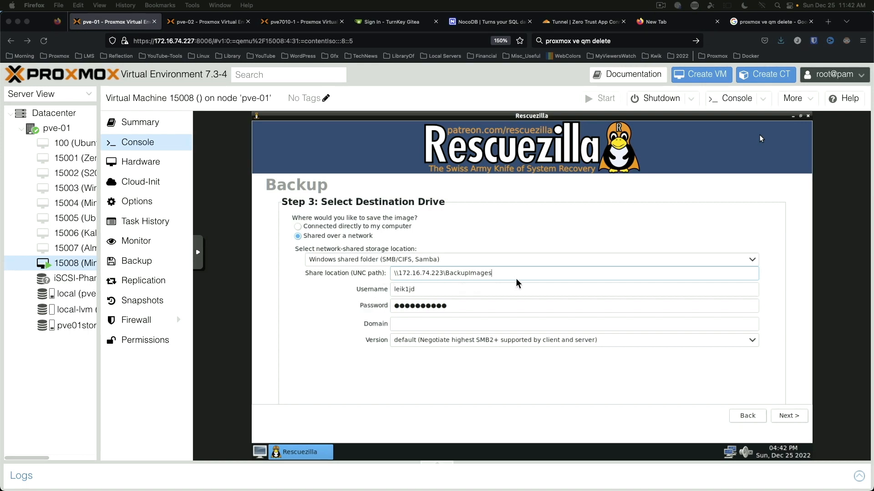
pyautogui.click(790, 418)
pyautogui.click(790, 418)
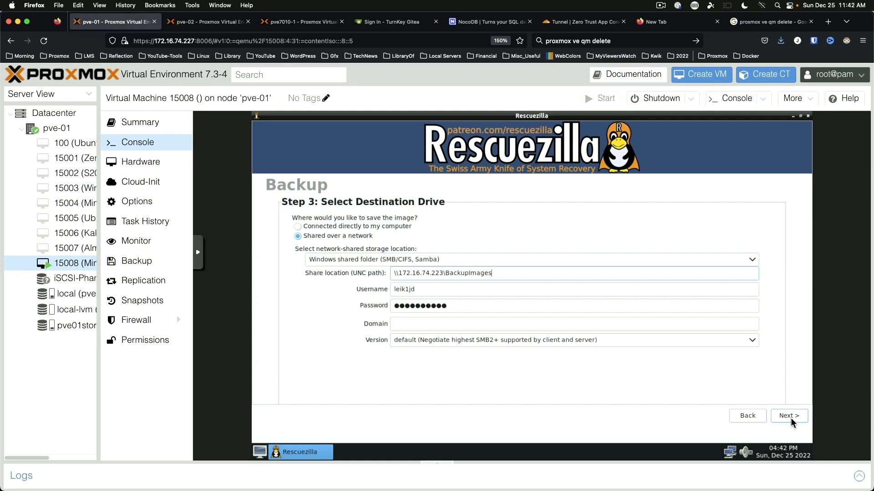
pyautogui.click(458, 355)
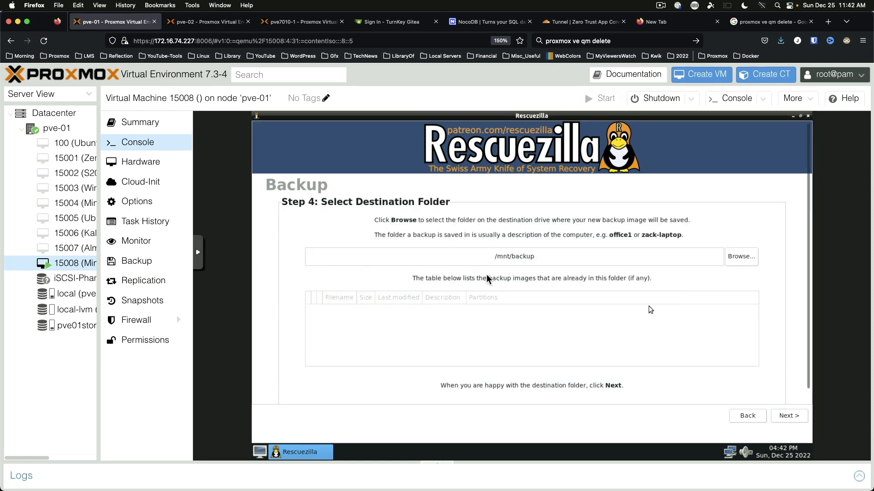
# Step: Create a Mint211OEM folder on the share and set /mnt/backup/Mint211OEM as the destination
pyautogui.click(739, 257)
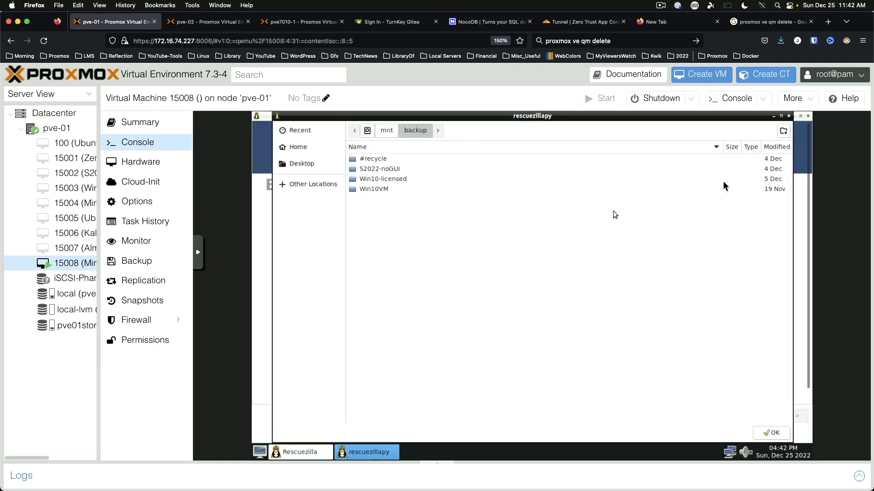
pyautogui.click(783, 132)
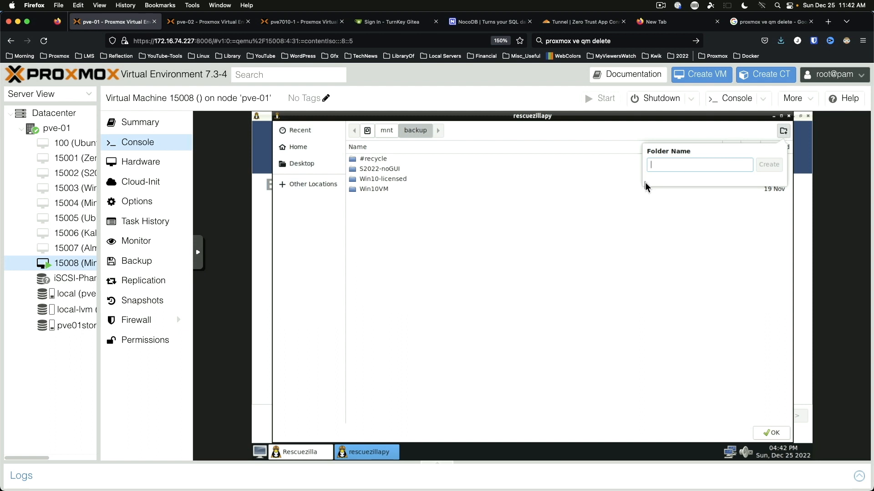
pyautogui.write('Mint2')
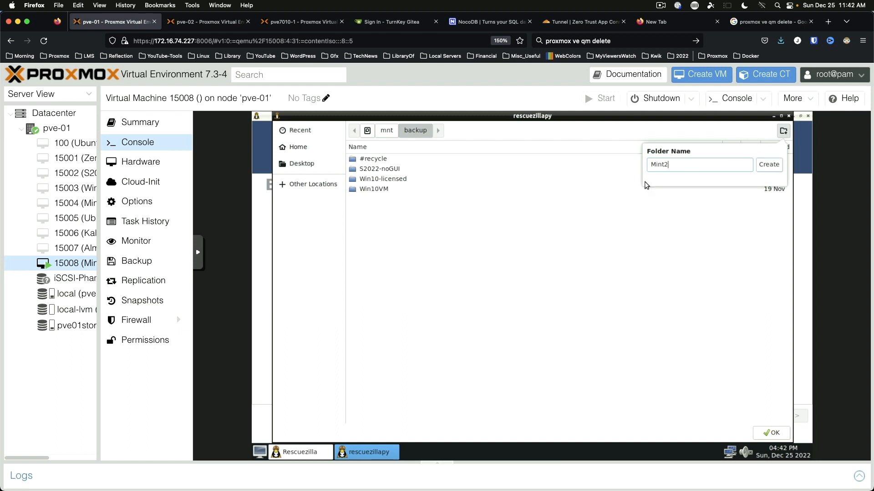
pyautogui.write('11OEM')
pyautogui.press('Return')
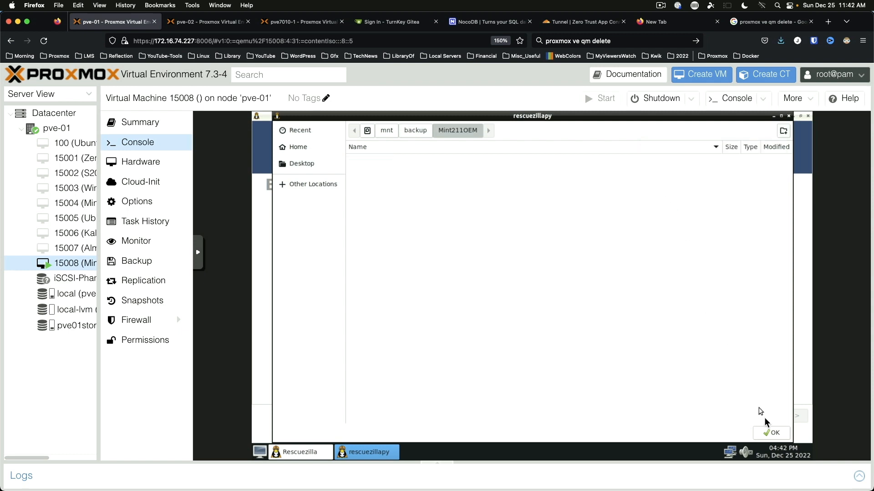
pyautogui.click(771, 432)
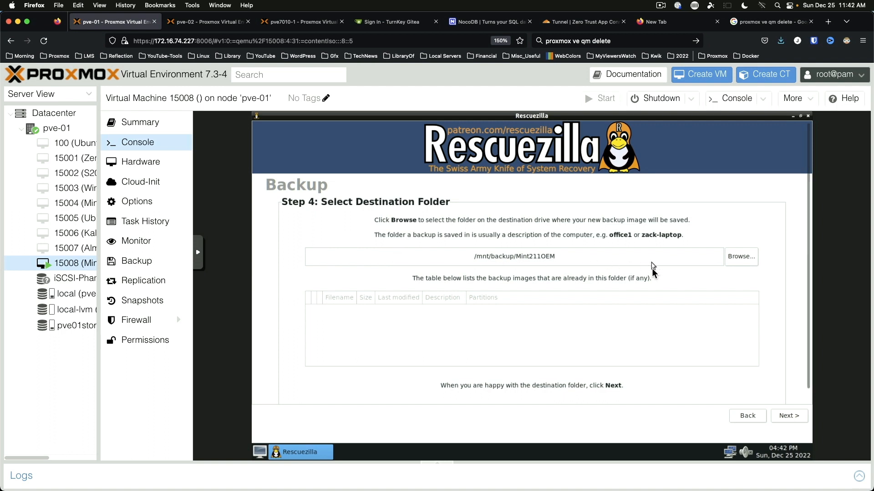
pyautogui.click(788, 416)
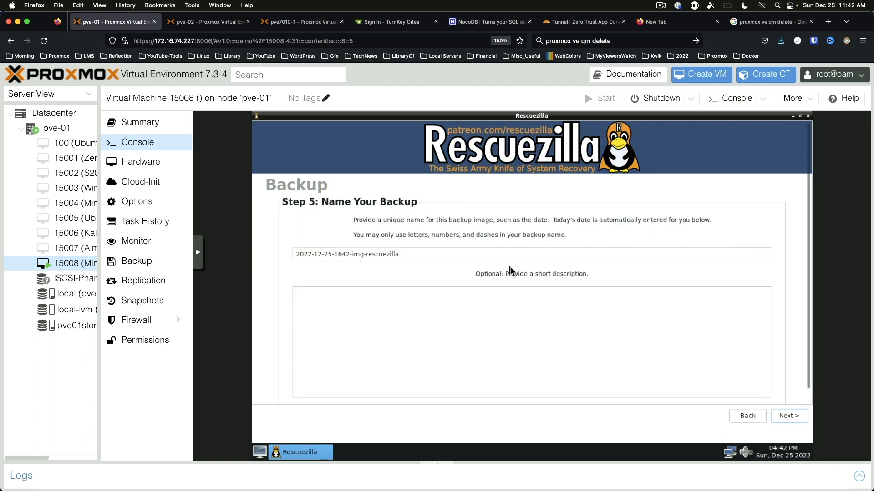
pyautogui.click(790, 416)
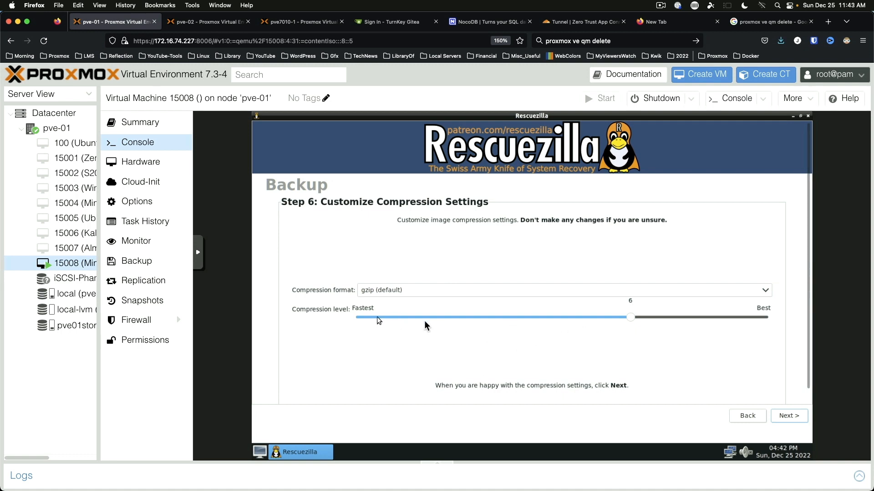
pyautogui.moveTo(631, 319); pyautogui.dragTo(342, 317)
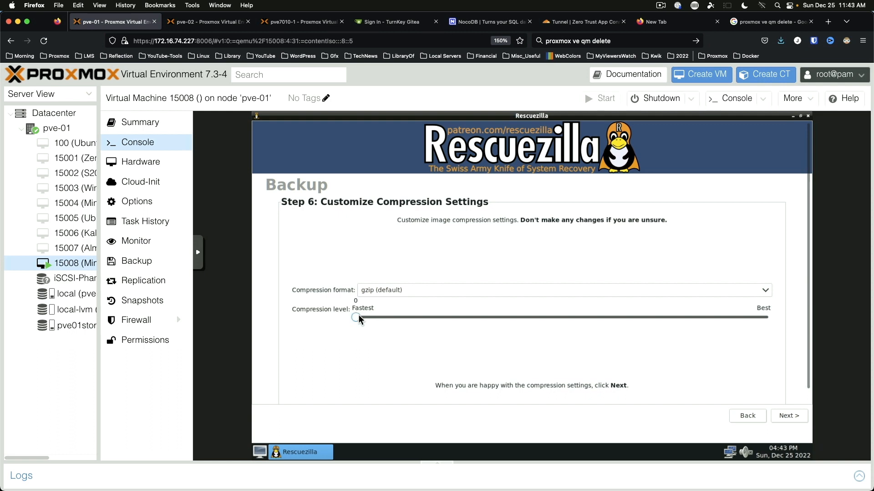
pyautogui.moveTo(357, 318); pyautogui.dragTo(564, 324)
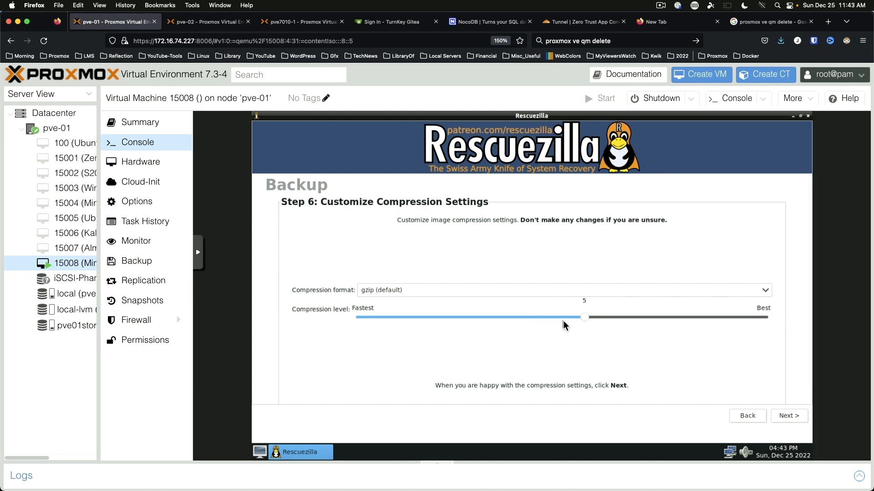
pyautogui.click(788, 419)
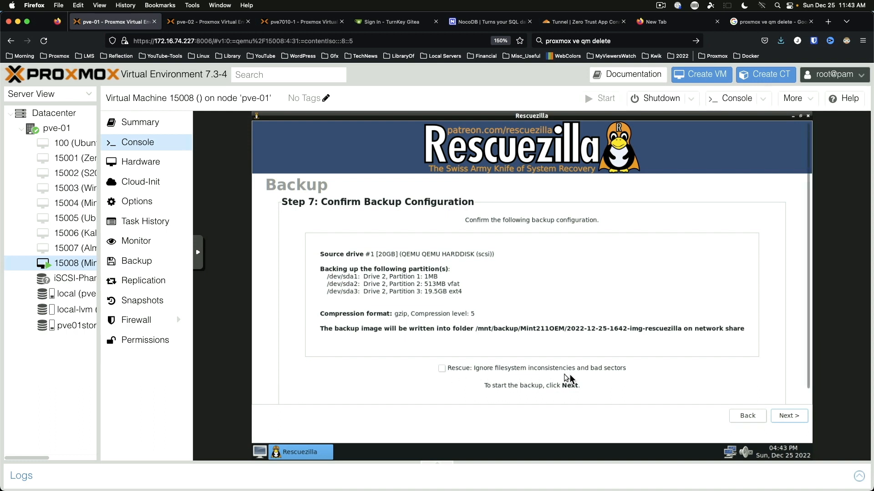
# Step: Run the backup of sda1–sda3 to completion, then go back to the Rescuezilla Welcome screen
pyautogui.click(791, 416)
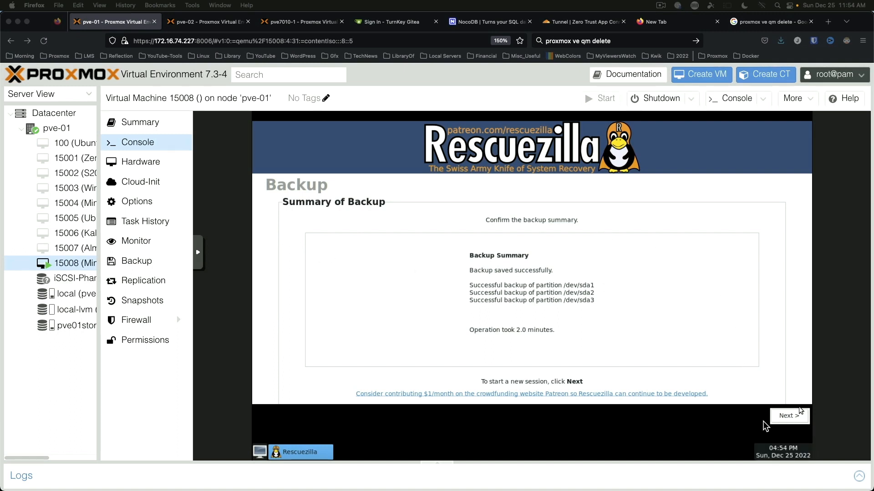
pyautogui.click(784, 418)
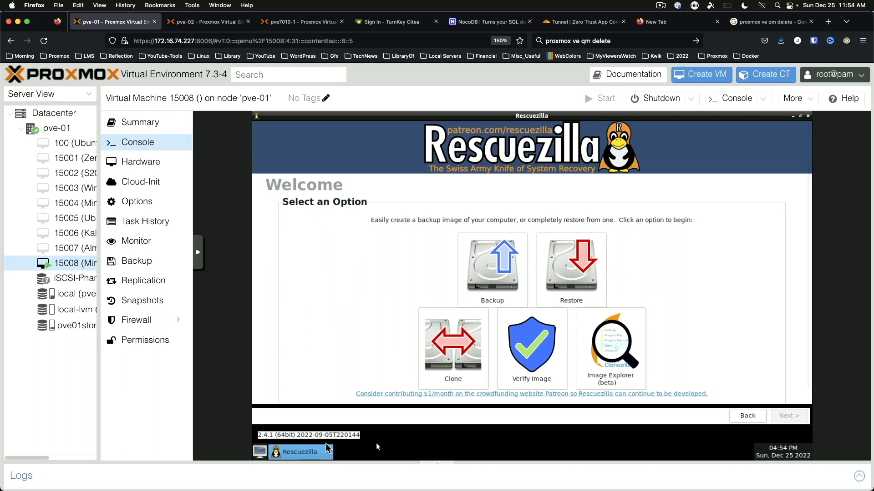
# Step: Close the Rescuezilla window and shut down VM 15008 from the desktop's applications menu
pyautogui.rightClick(319, 452)
pyautogui.click(307, 438)
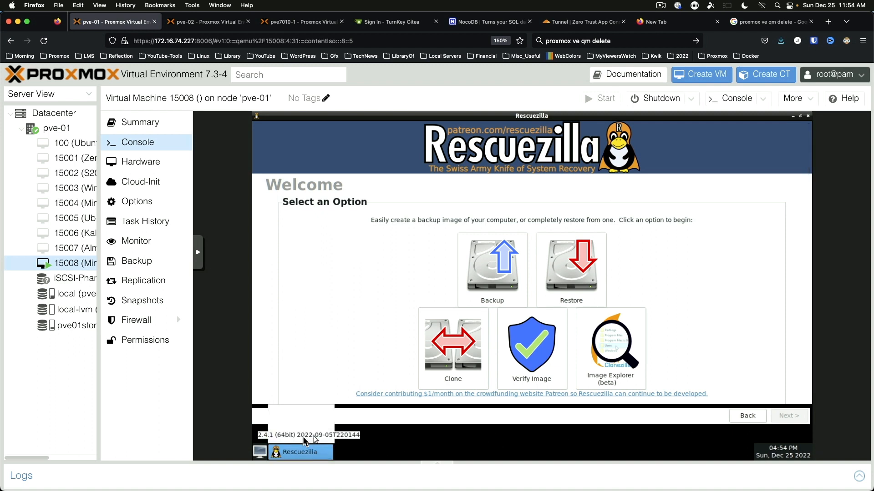
pyautogui.click(263, 453)
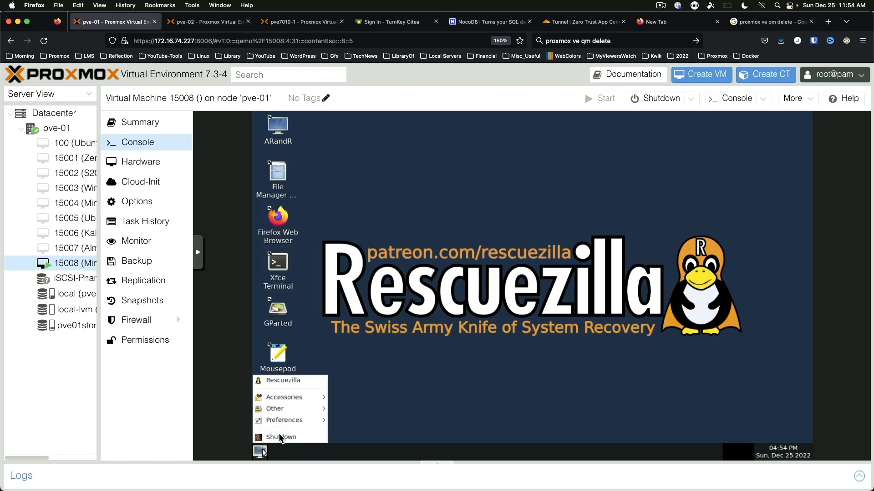
pyautogui.click(284, 438)
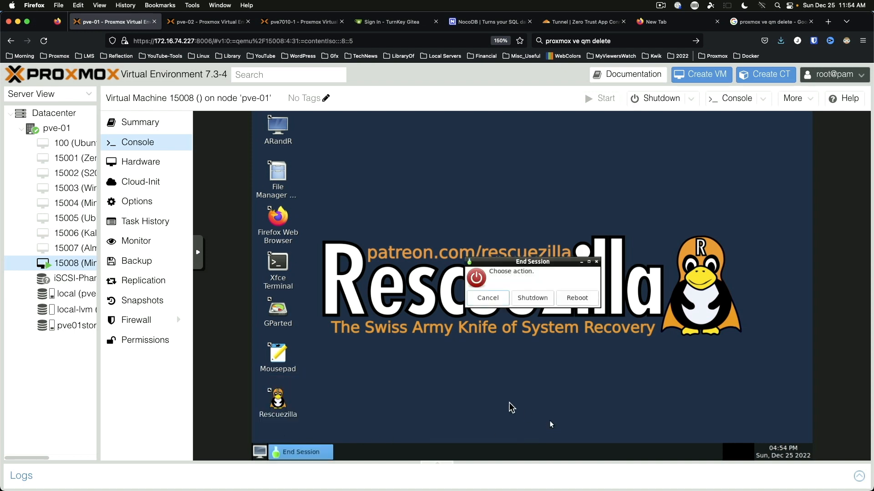
pyautogui.click(537, 299)
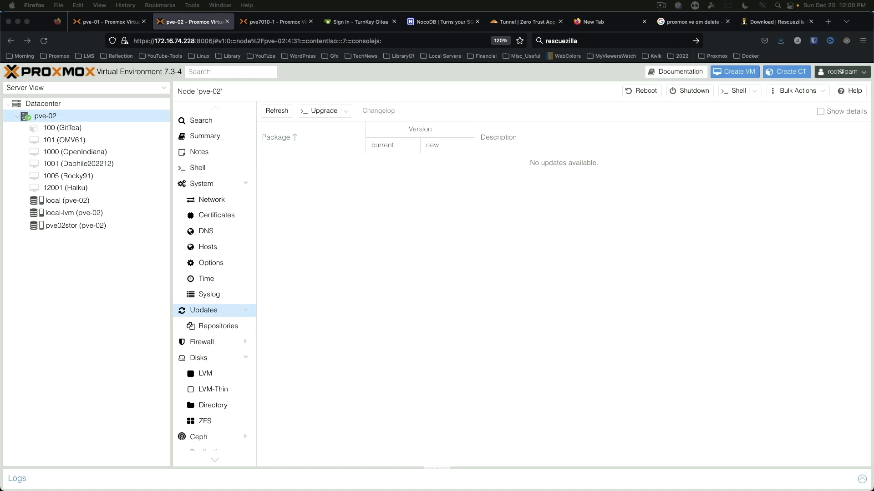
# Step: Start a new VM on pve-02 named MintOEM-01
pyautogui.rightClick(65, 118)
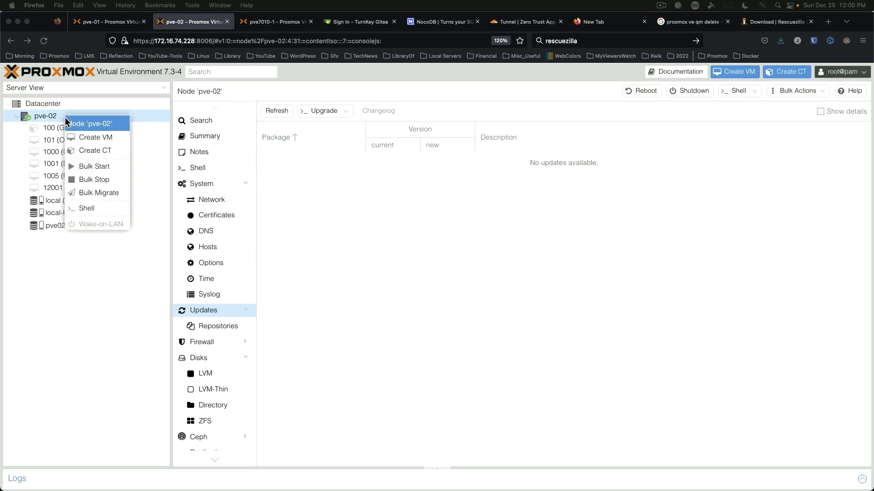
pyautogui.click(105, 138)
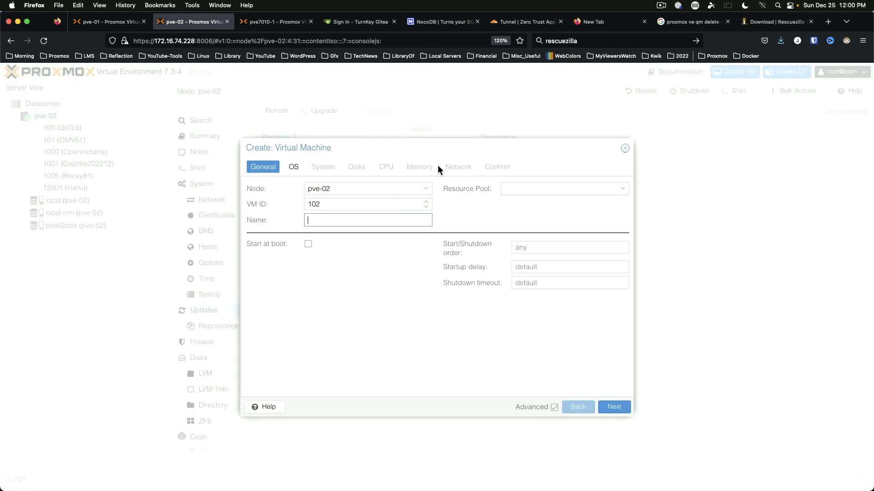
pyautogui.write('MintOEM-01')
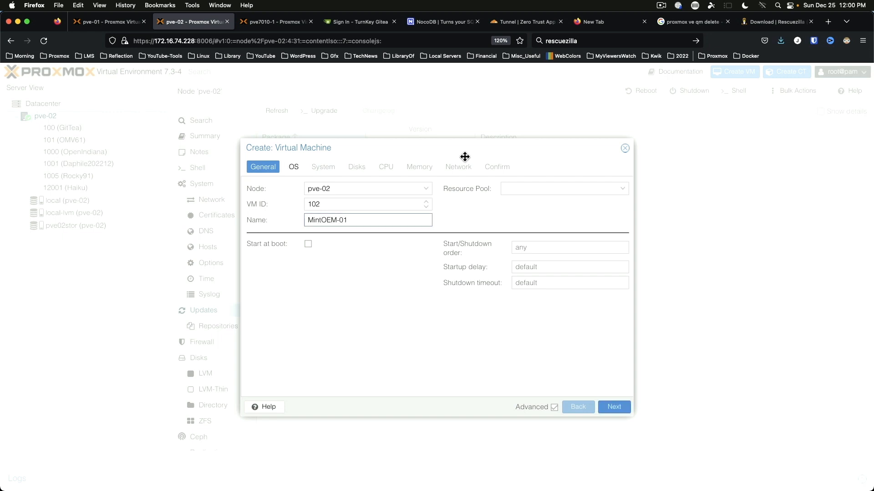
# Step: Set the VM to boot rescuezilla-2.4.1-64bit.jammy.iso from pve02stor storage
pyautogui.click(292, 169)
pyautogui.click(426, 206)
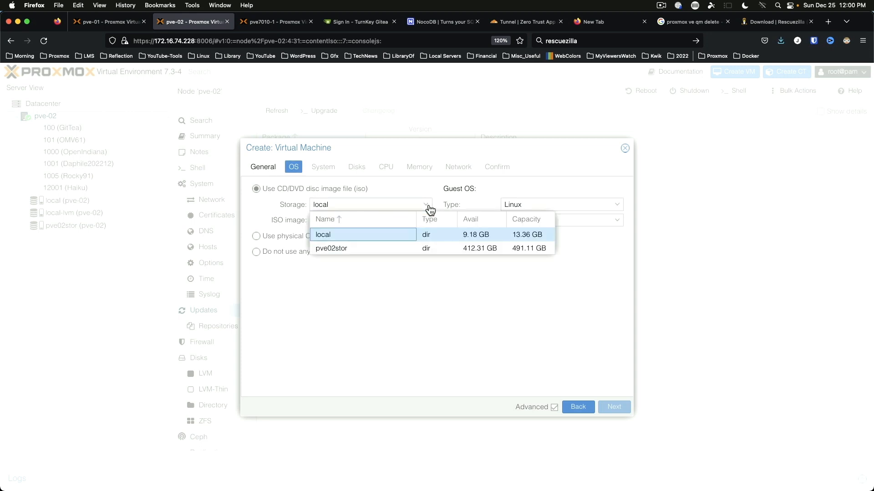
pyautogui.click(386, 247)
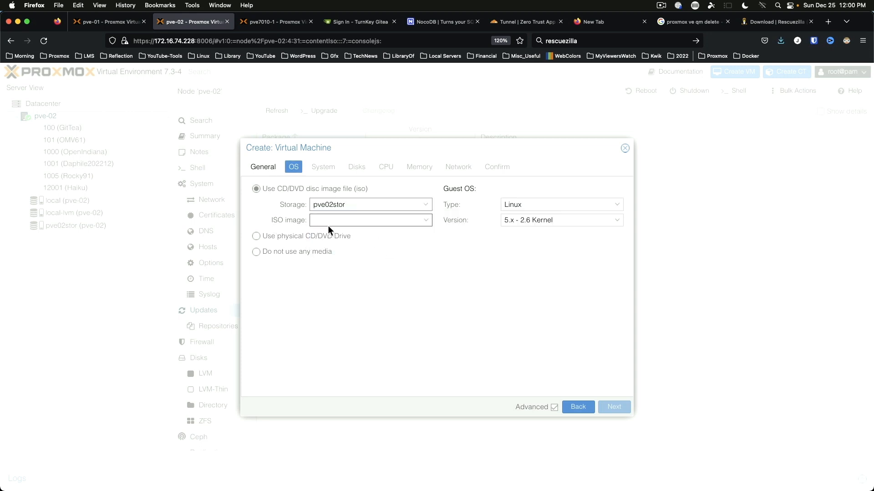
pyautogui.click(426, 222)
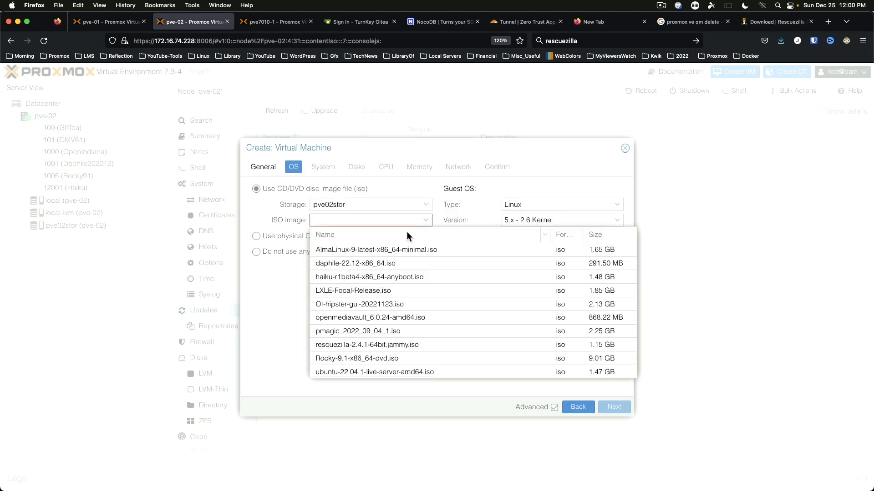
pyautogui.click(374, 346)
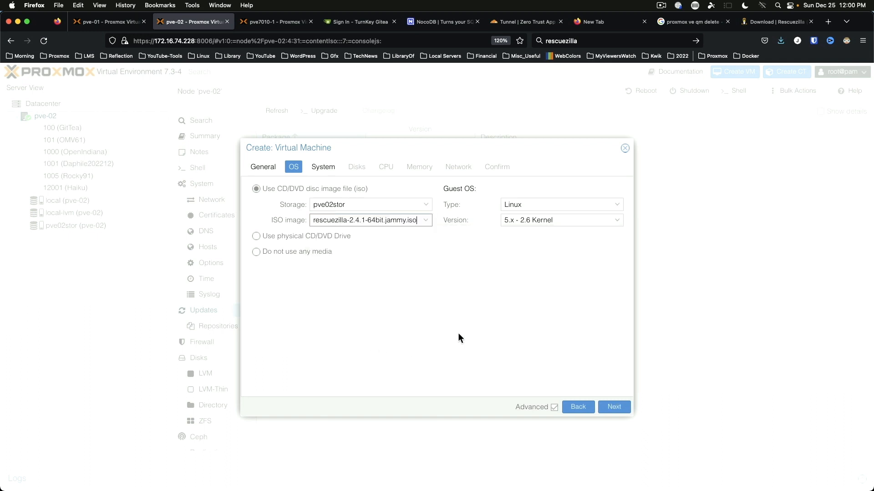
# Step: Enable SSD emulation on the 32 GiB scsi0 disk on local-lvm
pyautogui.click(328, 171)
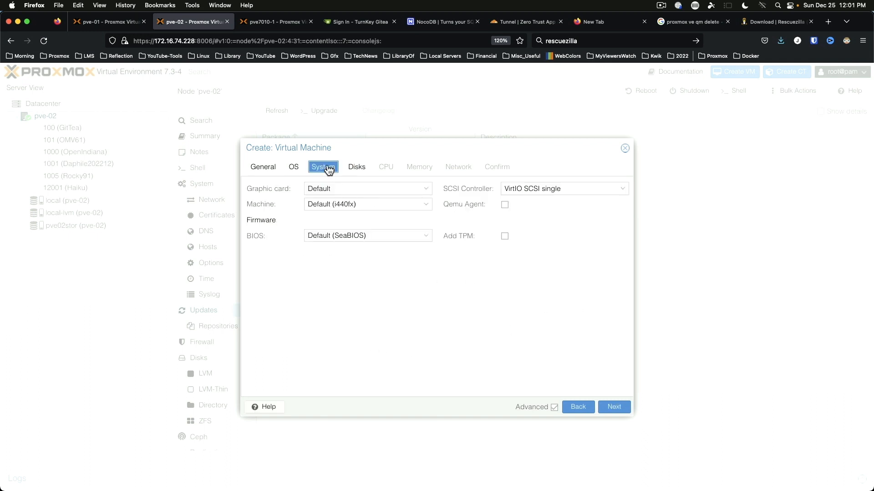
pyautogui.click(360, 168)
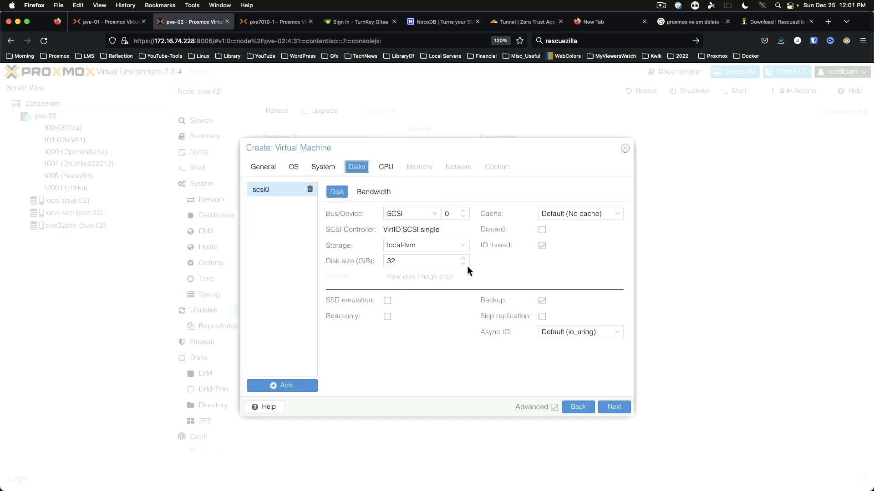
pyautogui.click(387, 302)
# Step: Give MintOEM-01 8 CPU cores, keeping the default CPU type, and 8192 MiB memory
pyautogui.click(613, 407)
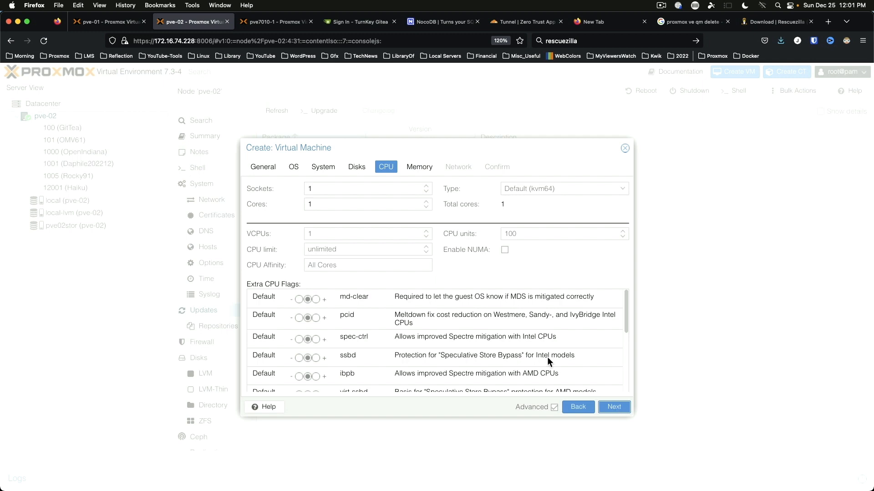
pyautogui.doubleClick(380, 206)
pyautogui.write('8')
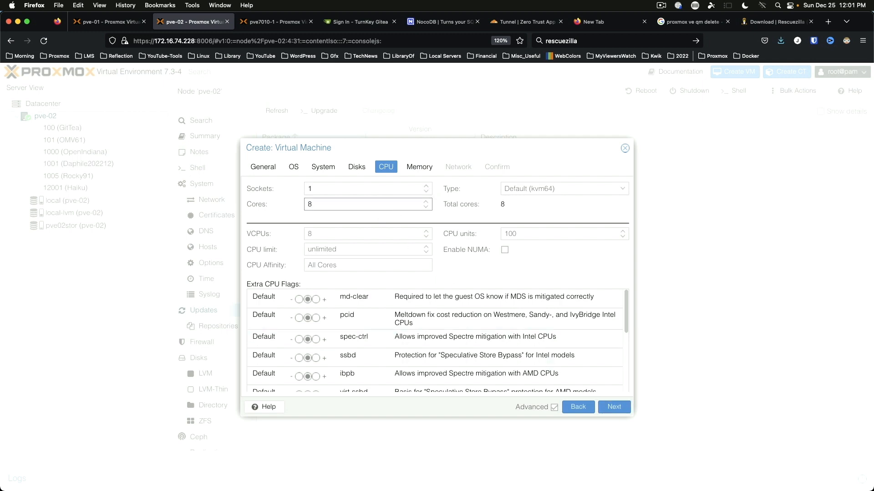
pyautogui.press('Tab')
pyautogui.press('Down')
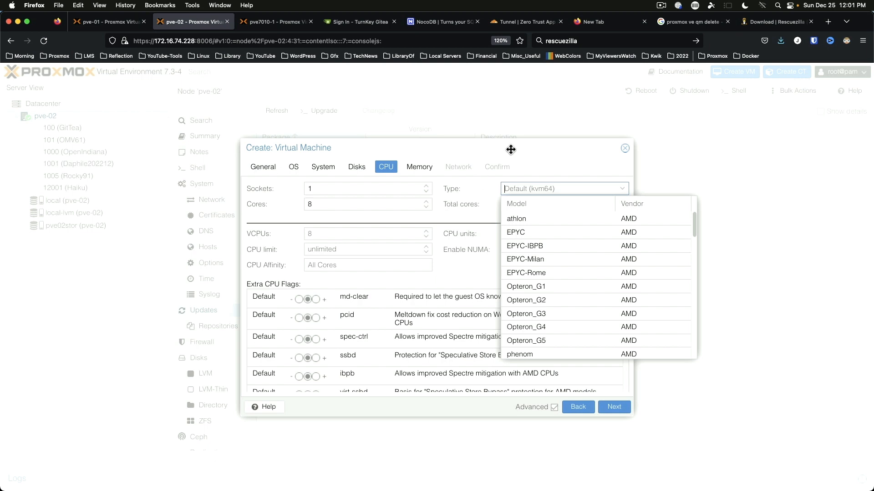
pyautogui.press('Escape')
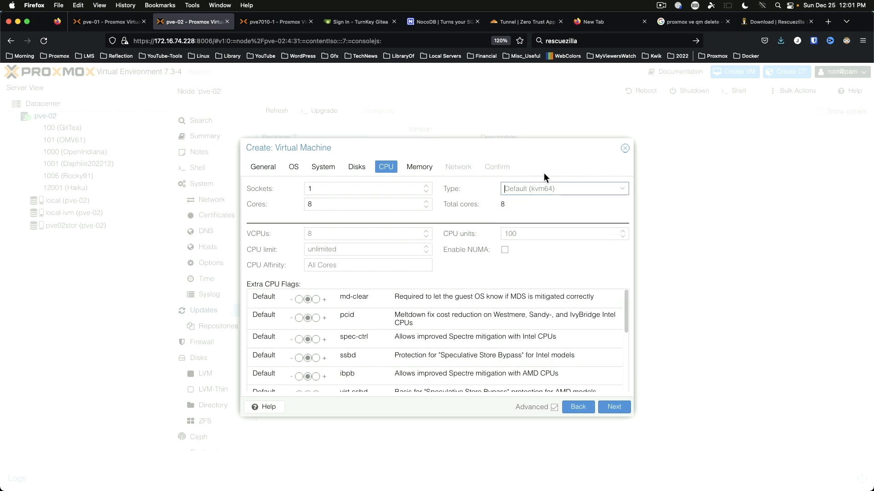
pyautogui.click(419, 167)
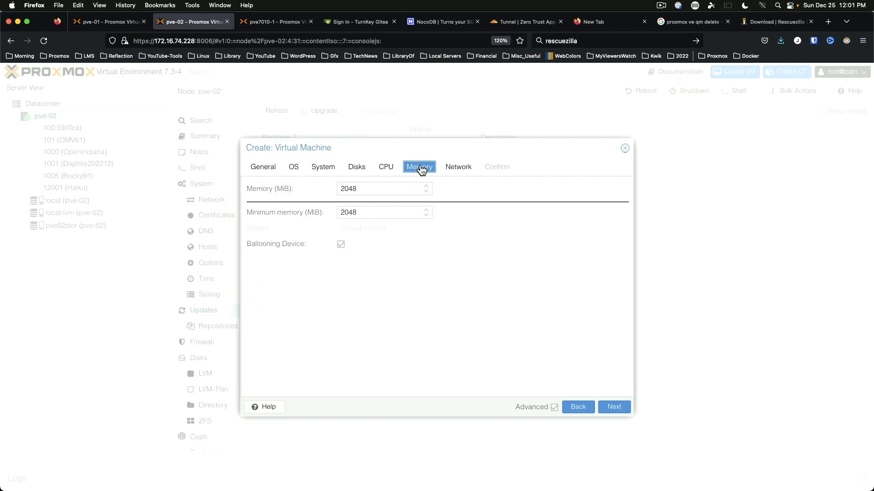
pyautogui.doubleClick(404, 192)
pyautogui.write('8192')
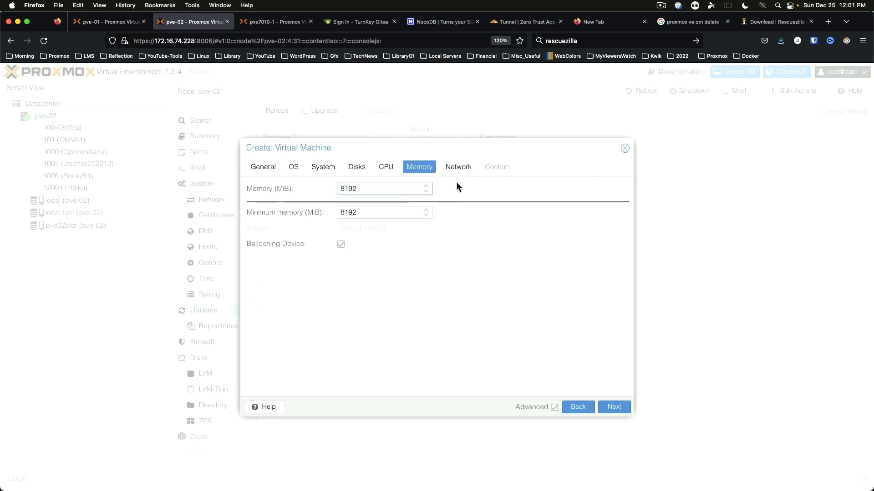
# Step: Tick Start after created on the summary and create the VM
pyautogui.click(459, 167)
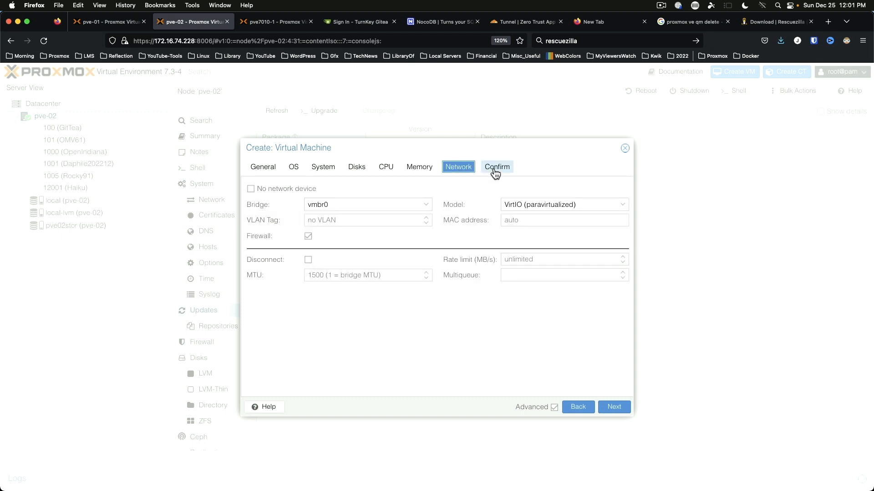
pyautogui.click(495, 172)
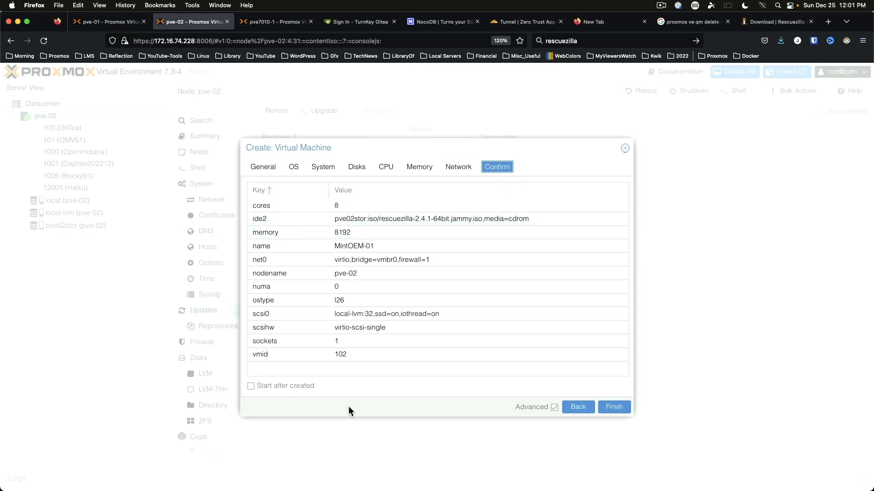
pyautogui.click(250, 386)
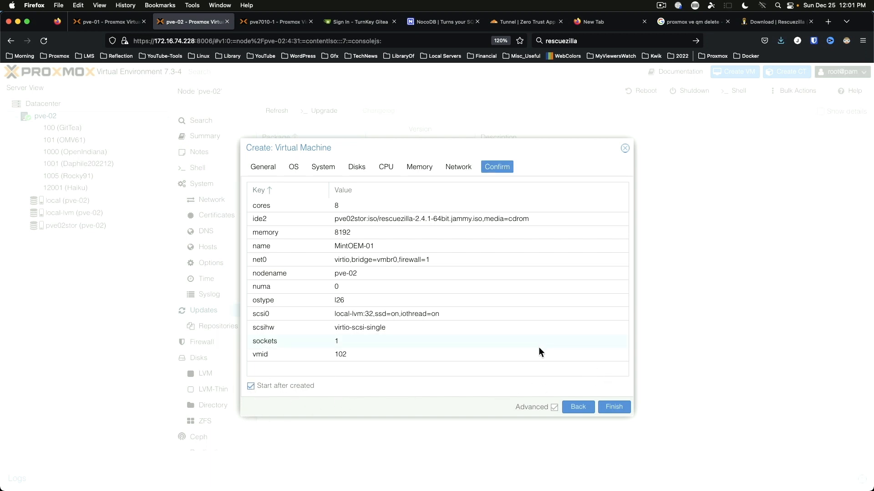
pyautogui.click(612, 406)
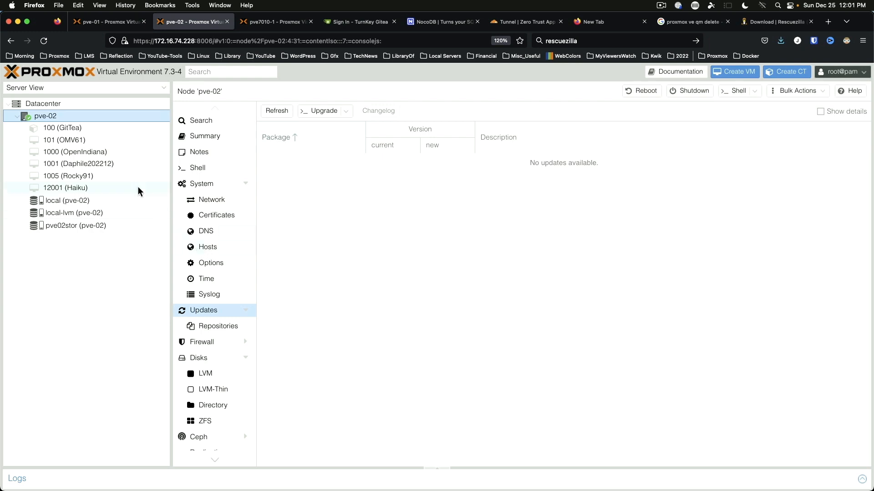
# Step: Boot VM 102 MintOEM-01 into Rescuezilla from its console, starting it when stopped
pyautogui.click(94, 152)
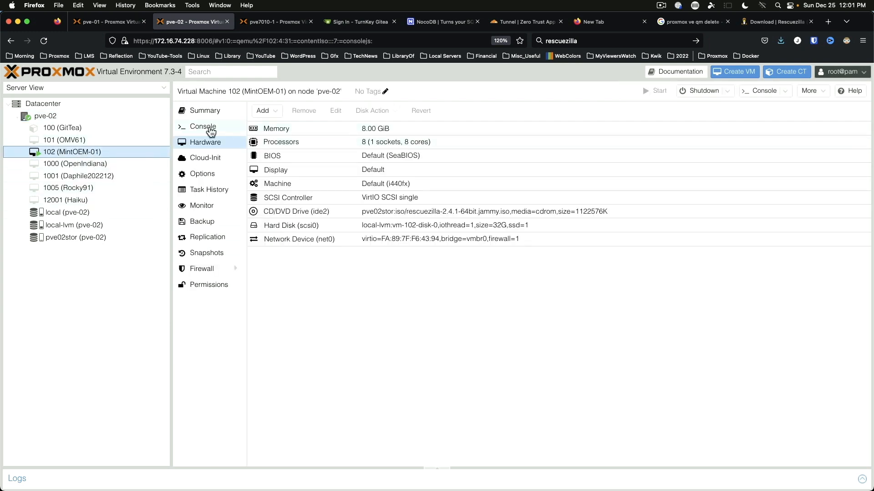
pyautogui.click(209, 127)
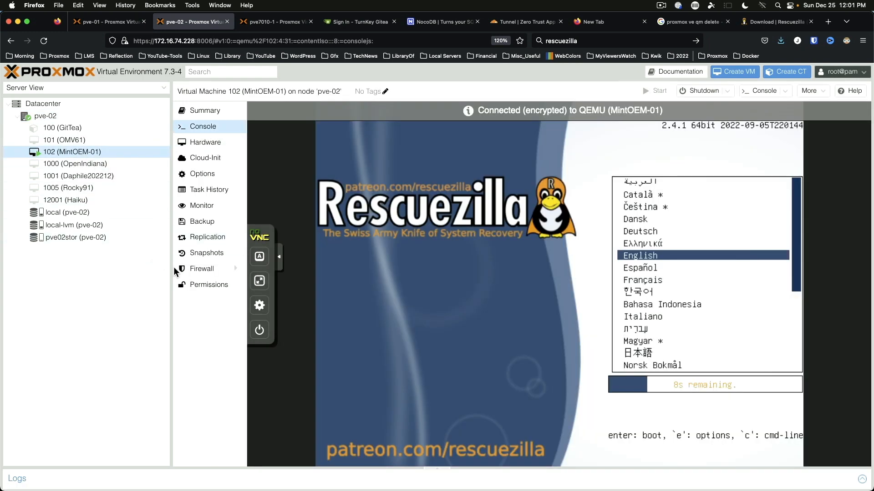
pyautogui.press('Return')
pyautogui.press('Return')
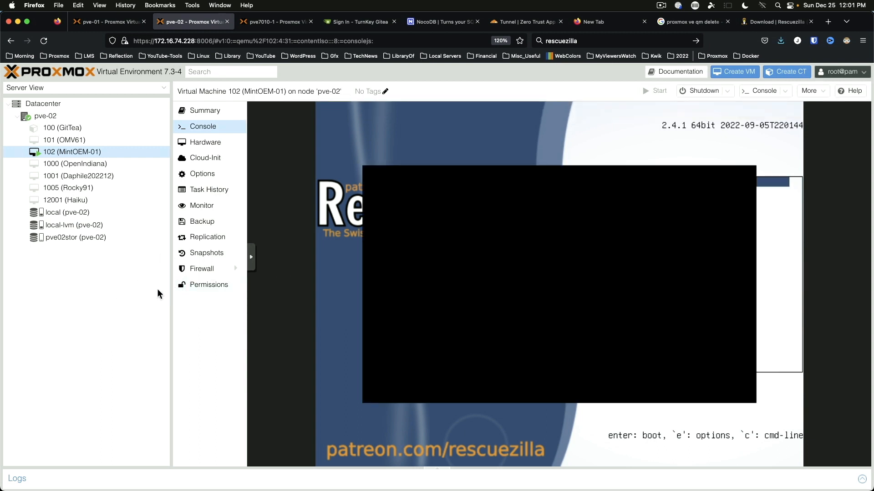
pyautogui.moveTo(171, 292); pyautogui.dragTo(80, 292)
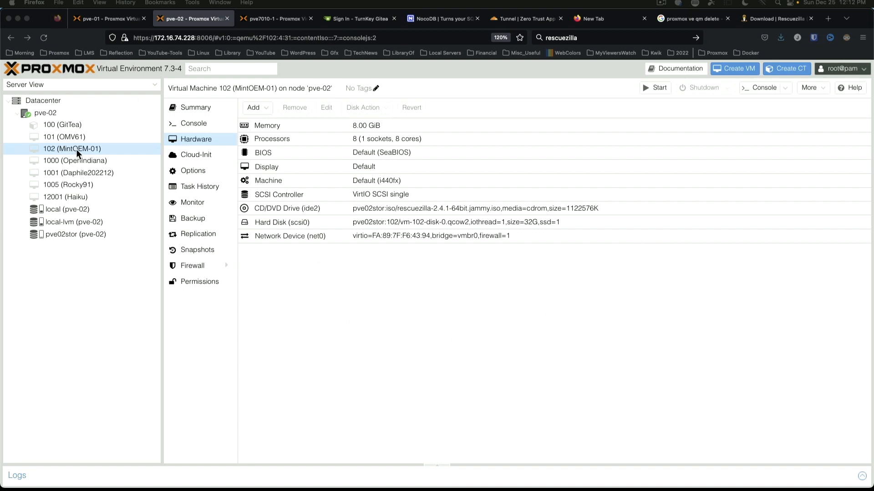
pyautogui.click(200, 125)
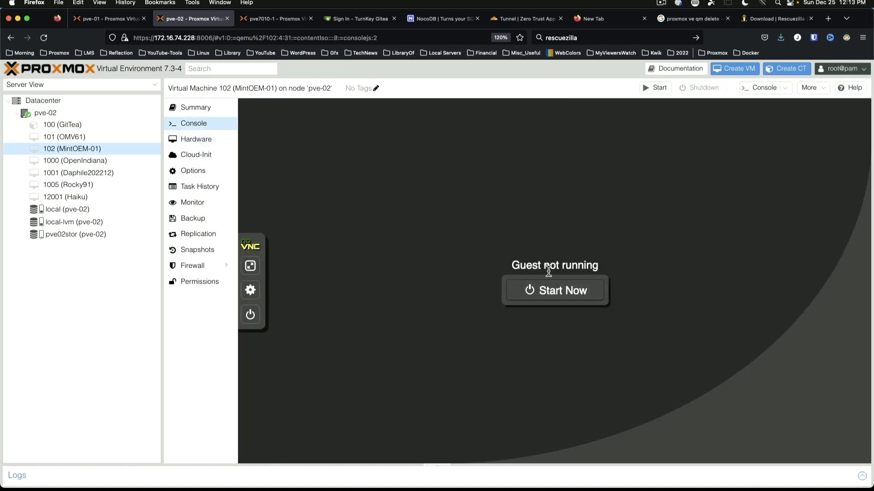
pyautogui.click(551, 291)
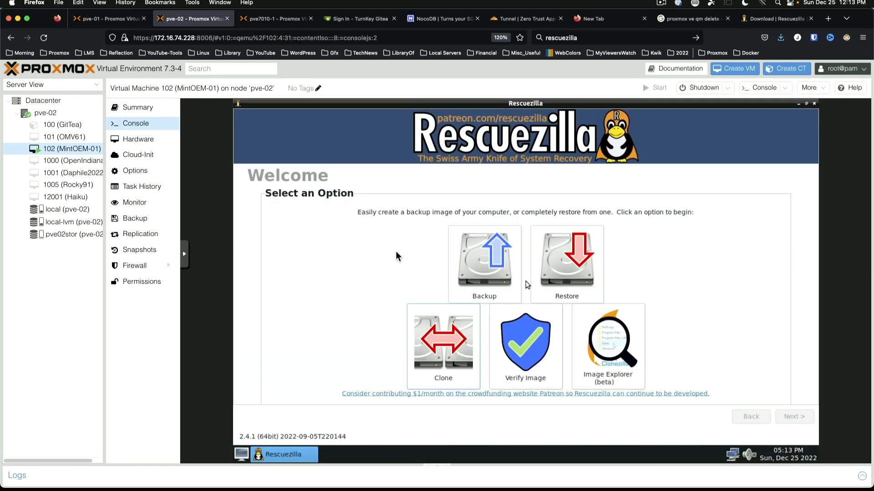
# Step: Start a Rescuezilla restore from the SMB network share and select the Mint21_OEM image folder
pyautogui.click(566, 265)
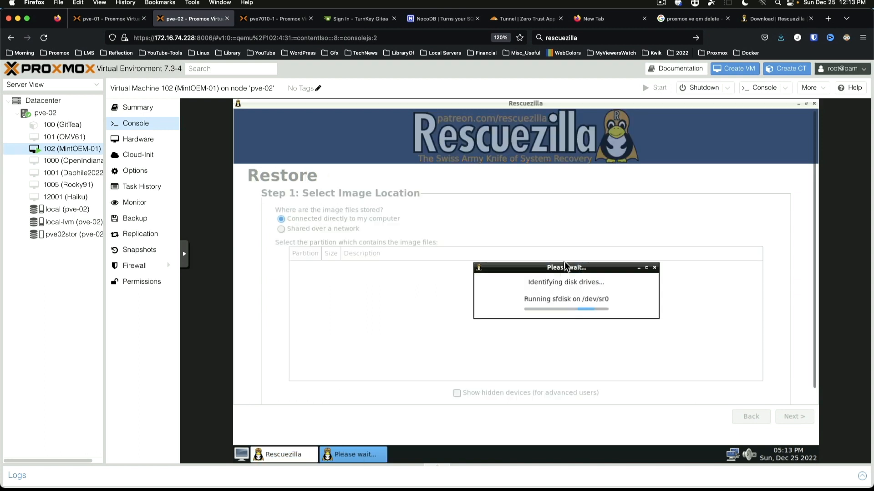
pyautogui.click(336, 227)
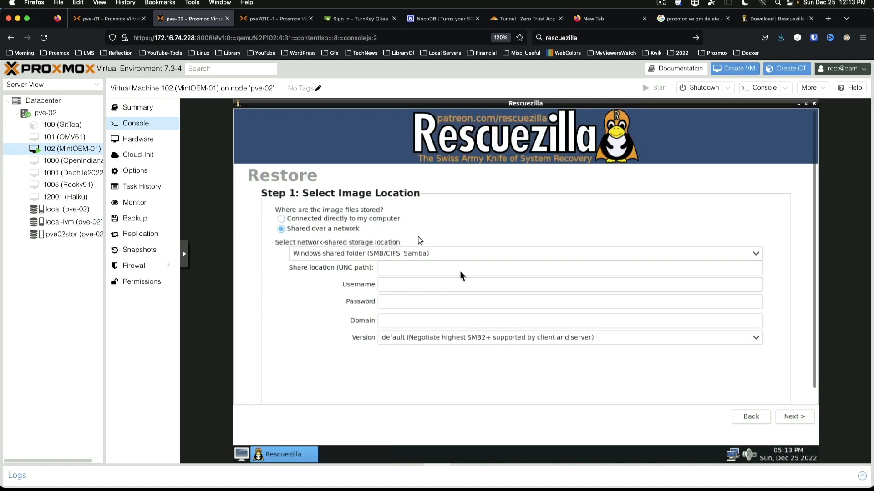
pyautogui.click(428, 265)
pyautogui.write('\\\\172.16.74.223\\BackupImages')
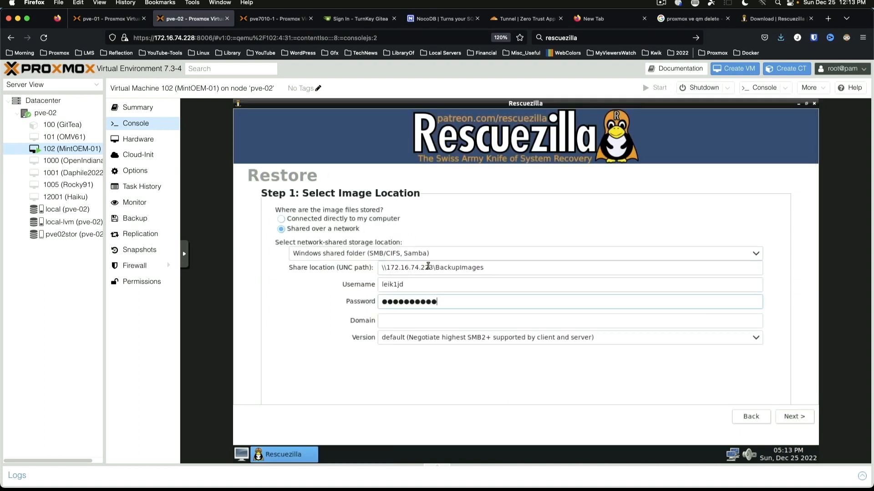
pyautogui.click(794, 418)
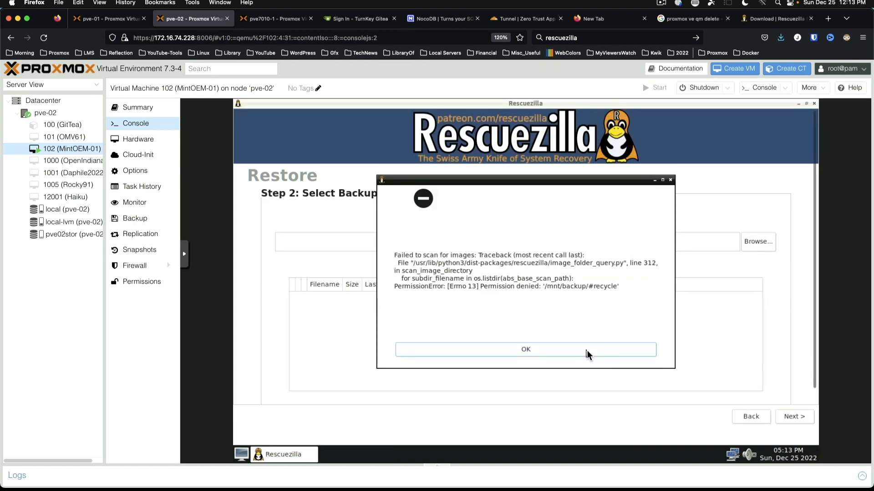
pyautogui.click(586, 348)
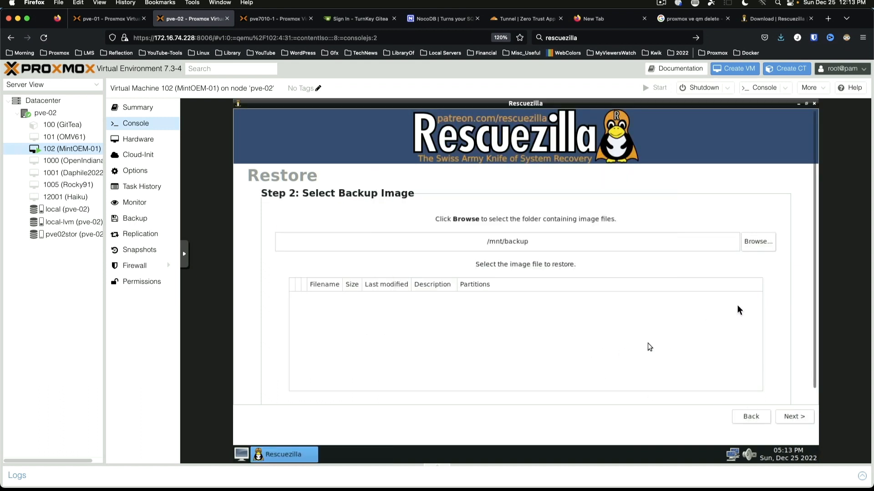
pyautogui.click(750, 244)
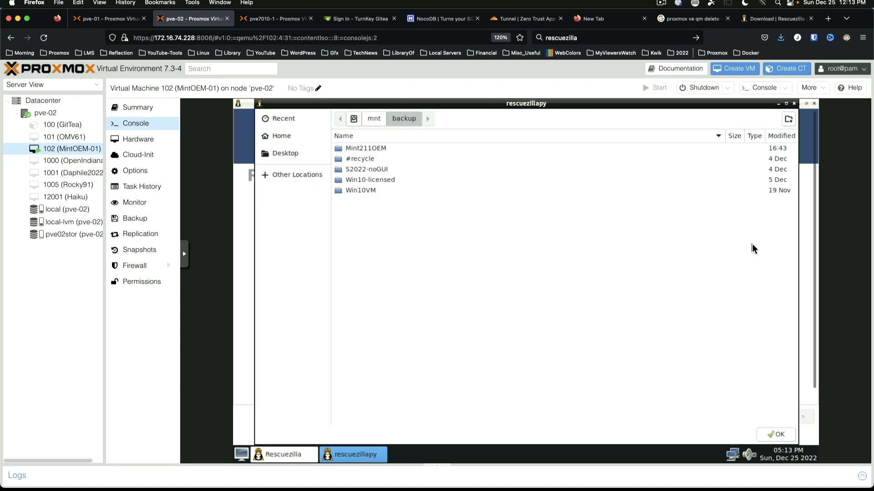
pyautogui.click(372, 148)
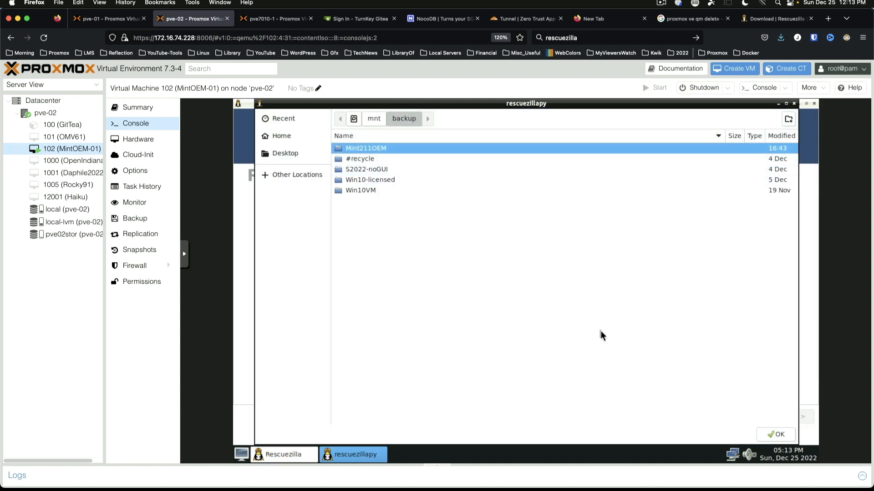
pyautogui.click(776, 435)
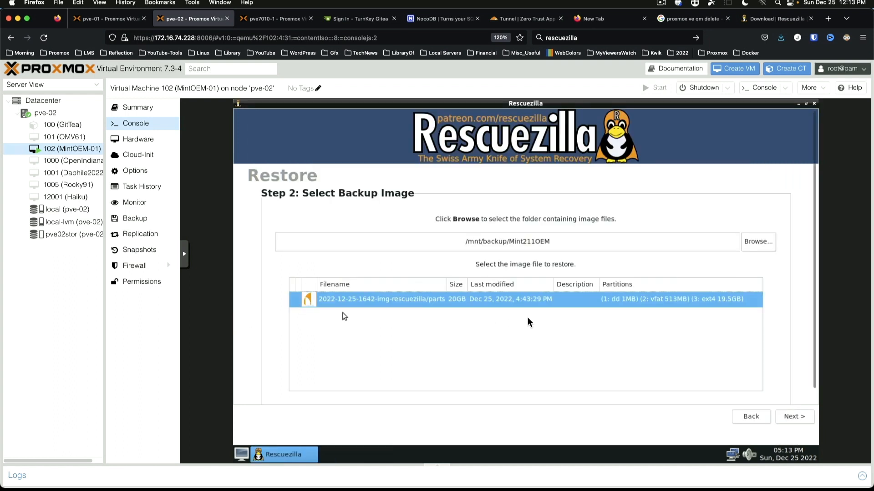
# Step: Restore the image onto the 32GB QEMU hard disk, confirming the overwrite
pyautogui.click(795, 417)
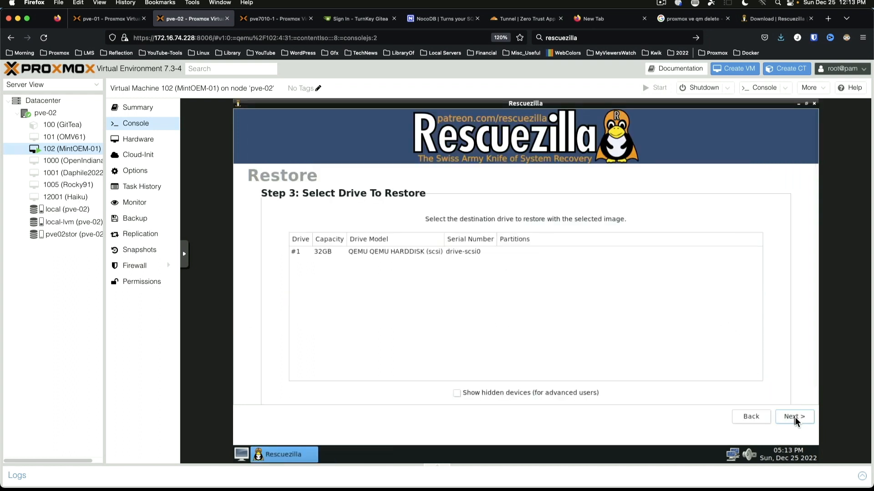
pyautogui.click(328, 253)
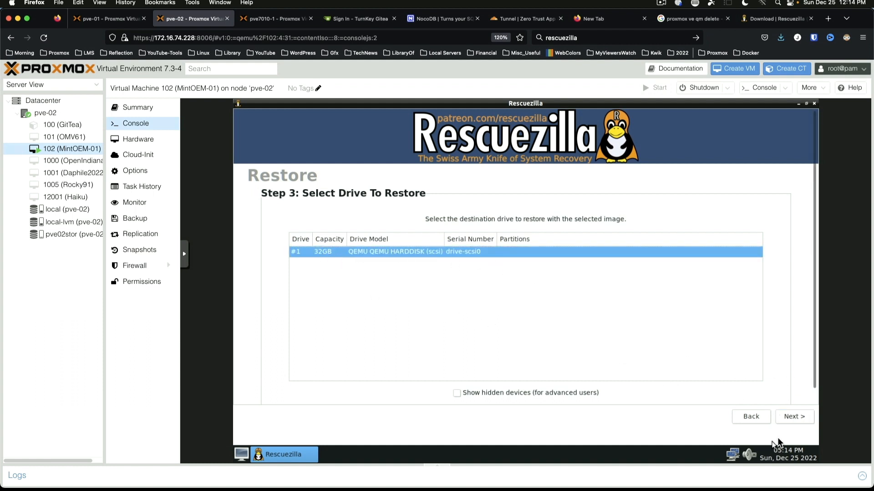
pyautogui.click(793, 416)
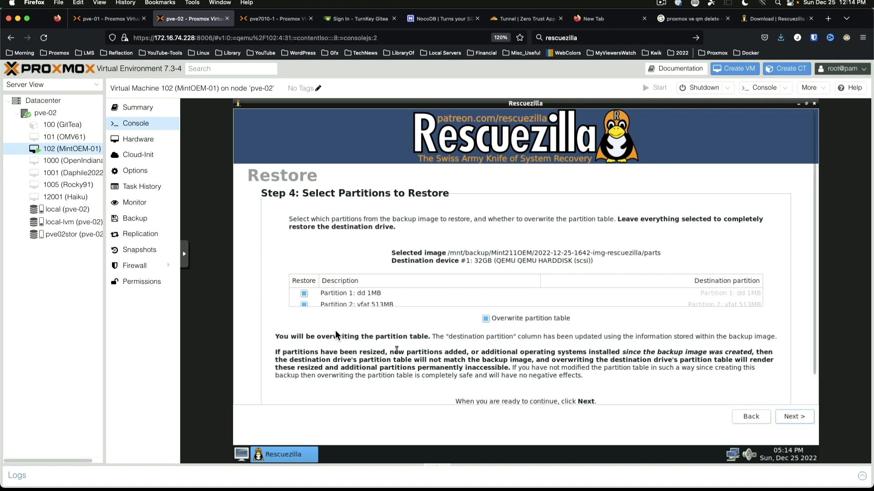
pyautogui.scroll(-2, 409, 295)
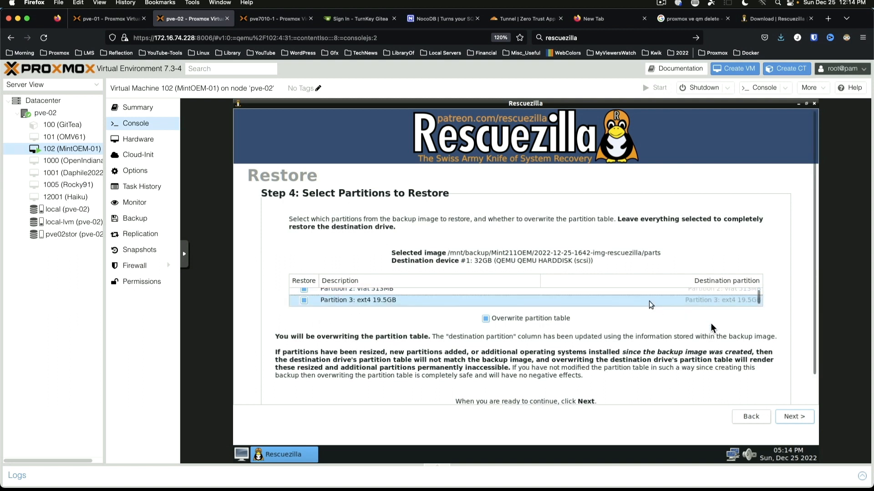
pyautogui.click(795, 416)
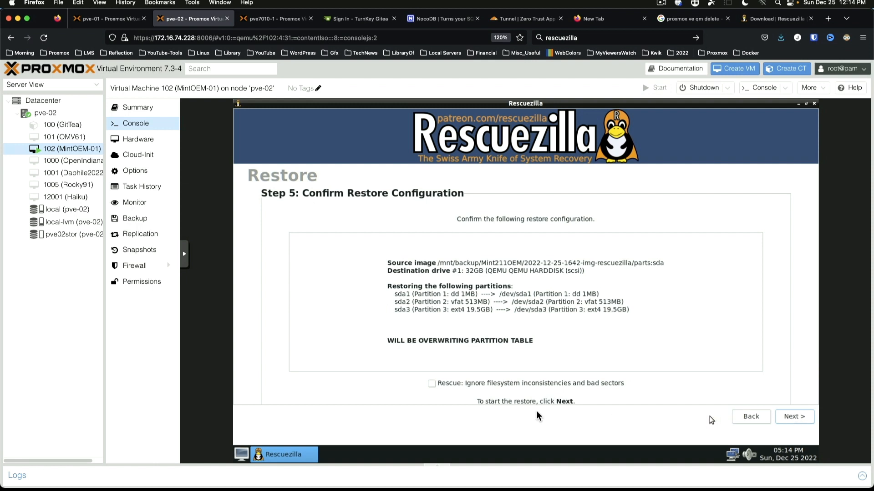
pyautogui.click(798, 416)
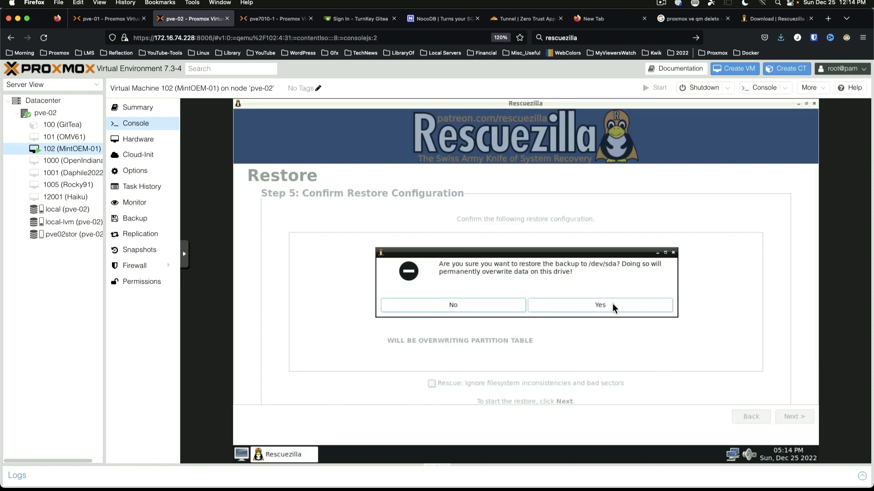
pyautogui.click(612, 305)
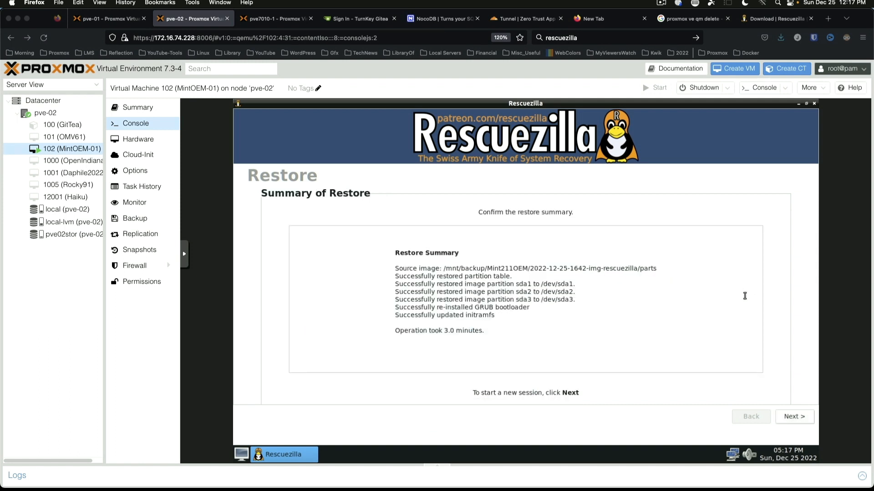
# Step: Close the Rescuezilla wizard and shut down VM 102 from the desktop menu
pyautogui.click(800, 420)
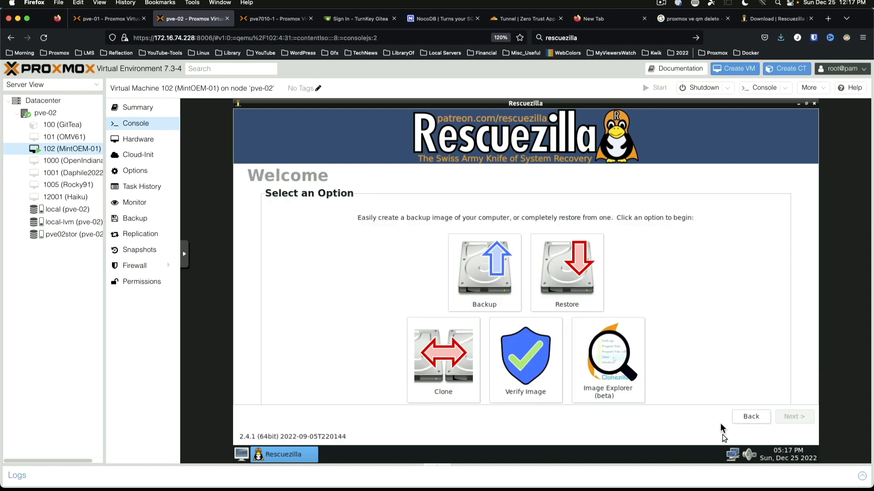
pyautogui.click(814, 104)
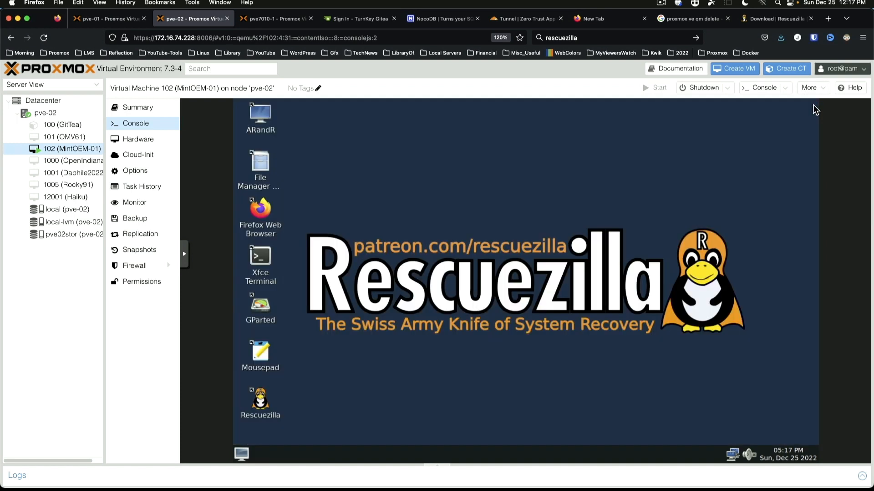
pyautogui.click(241, 453)
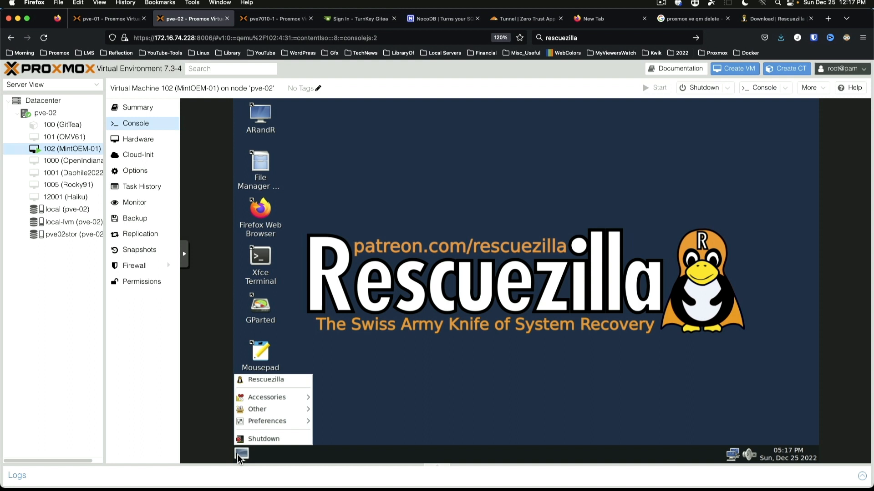
pyautogui.click(264, 439)
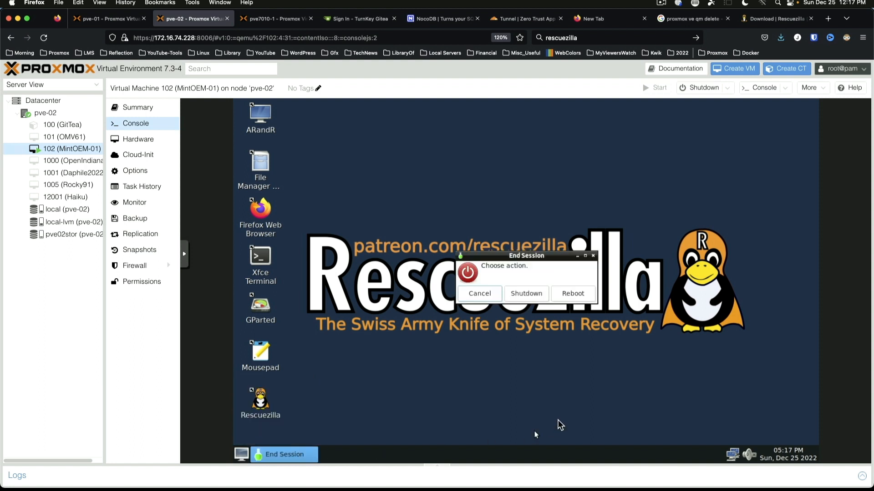
pyautogui.click(536, 292)
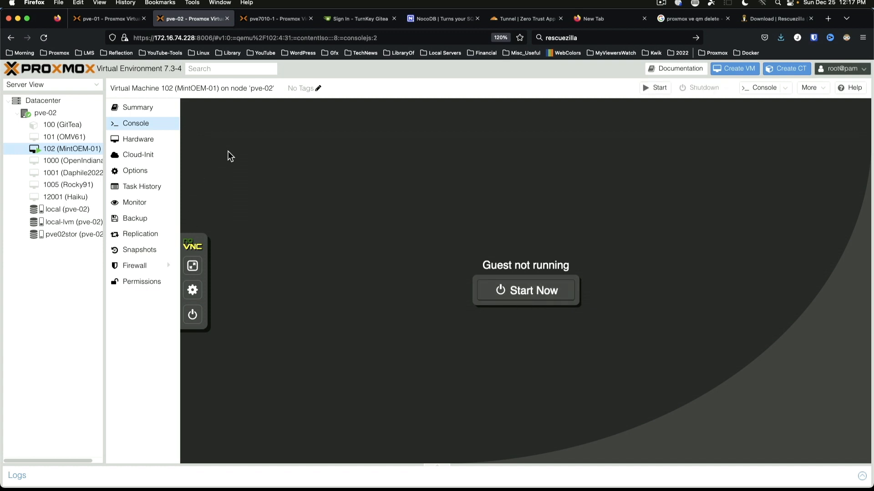
# Step: Set VM 102's CD/DVD drive to 'Do not use any media', ejecting the Rescuezilla ISO
pyautogui.click(143, 140)
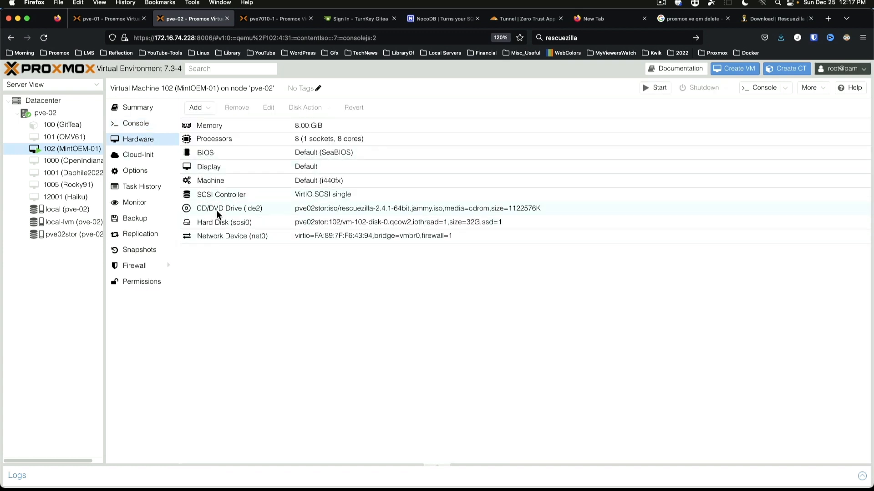
pyautogui.doubleClick(374, 206)
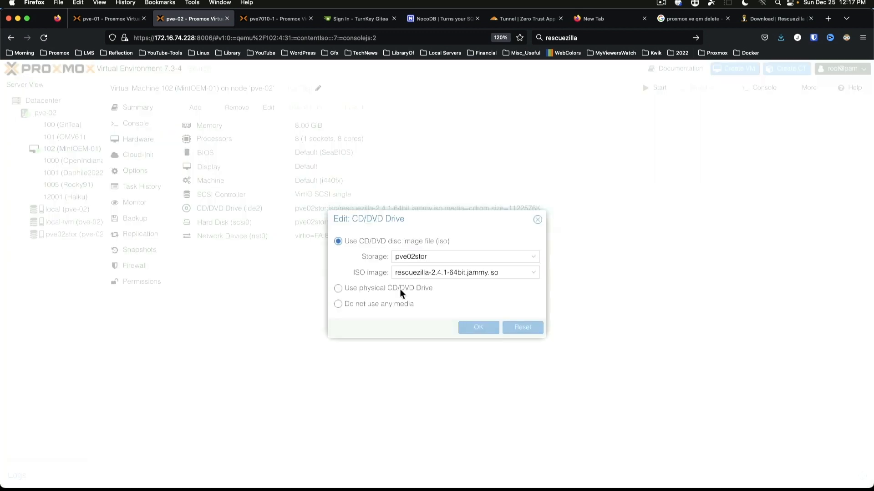
pyautogui.click(337, 303)
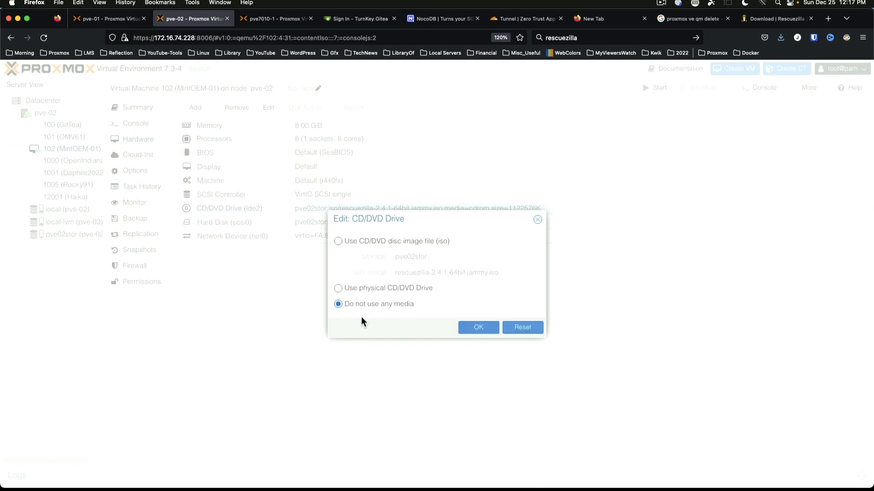
pyautogui.click(477, 327)
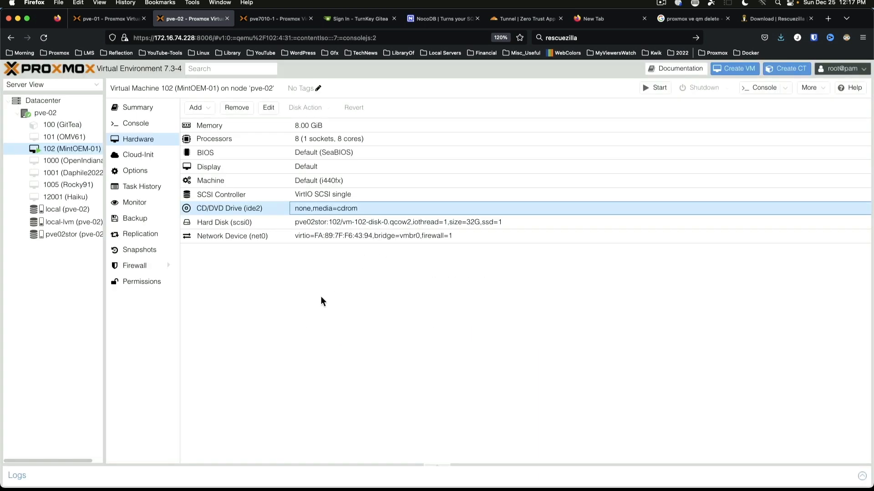
pyautogui.click(146, 173)
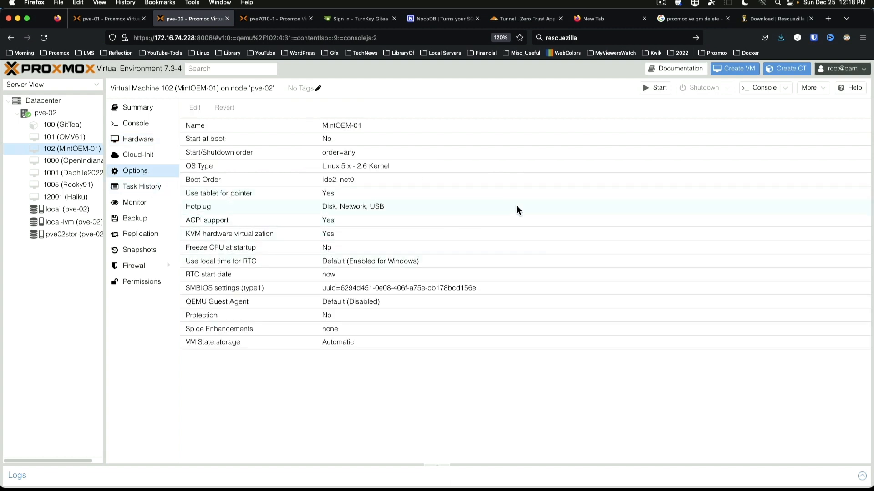
# Step: Enable scsi0 in the boot order and move net0 below it, giving ide2, scsi0, net0
pyautogui.doubleClick(247, 205)
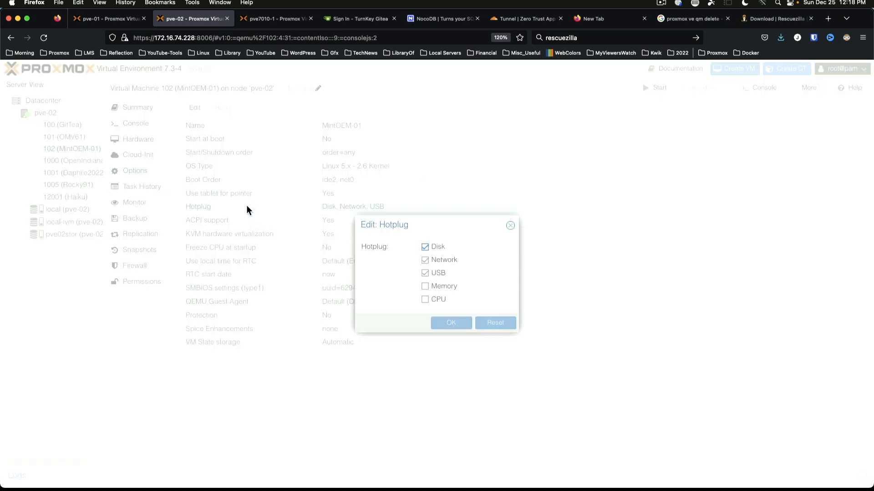
pyautogui.click(510, 225)
pyautogui.doubleClick(227, 180)
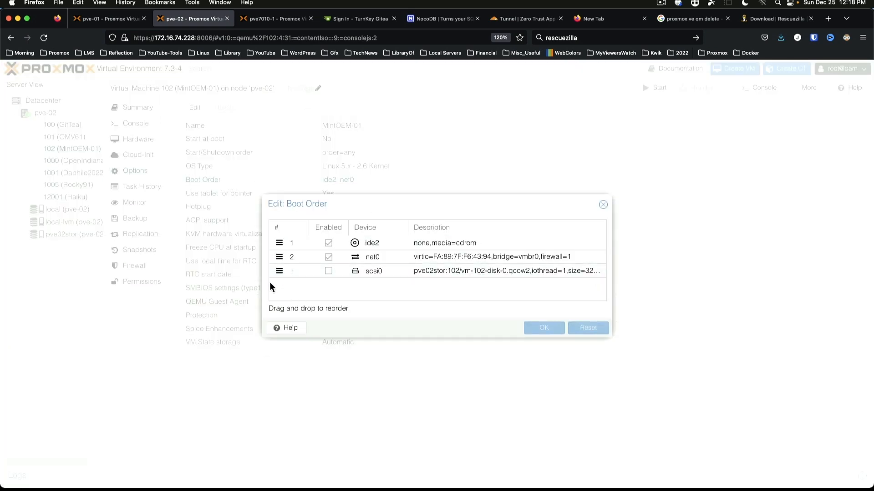
pyautogui.click(329, 271)
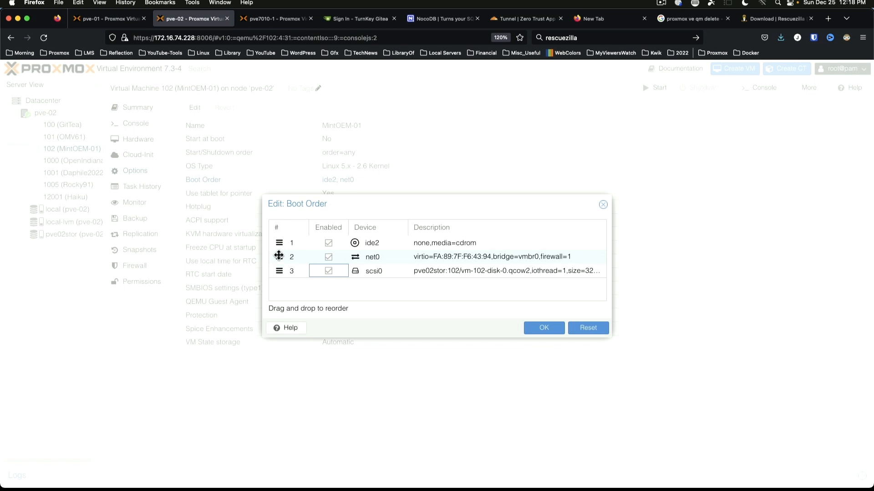
pyautogui.moveTo(279, 257); pyautogui.dragTo(277, 276)
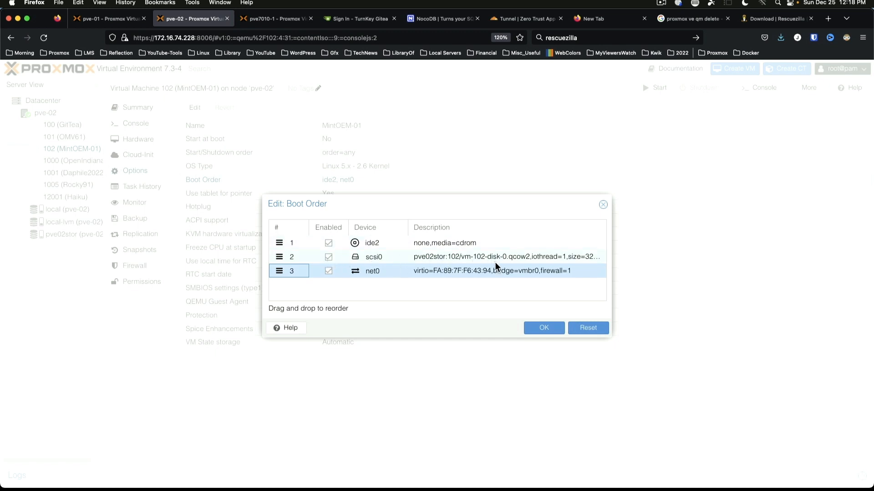
pyautogui.click(544, 328)
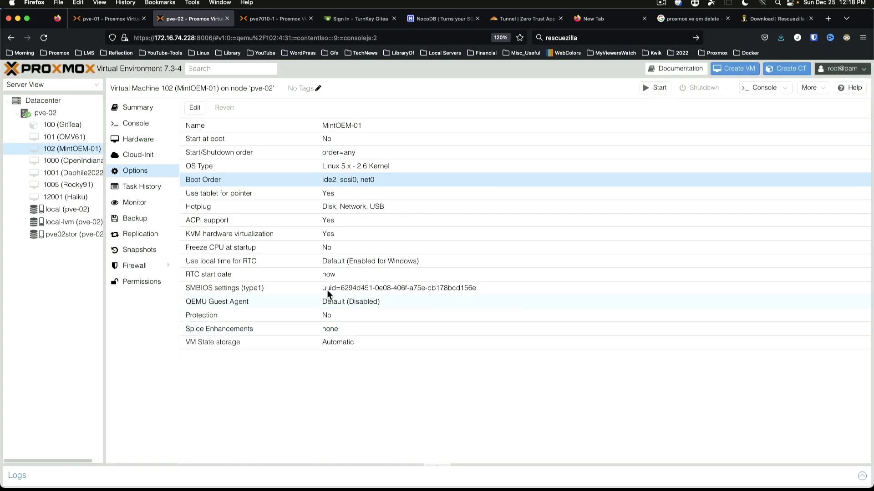
# Step: Start VM 102 from its console view
pyautogui.click(141, 129)
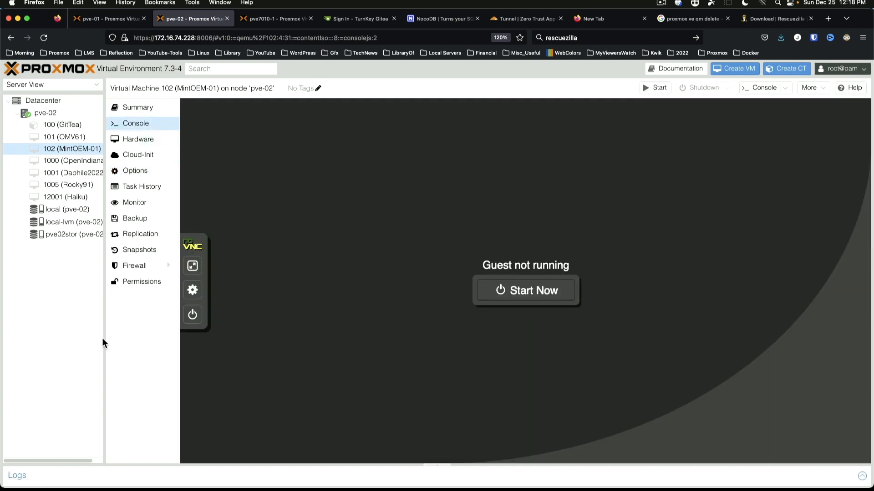
pyautogui.moveTo(103, 338); pyautogui.dragTo(78, 336)
pyautogui.click(505, 293)
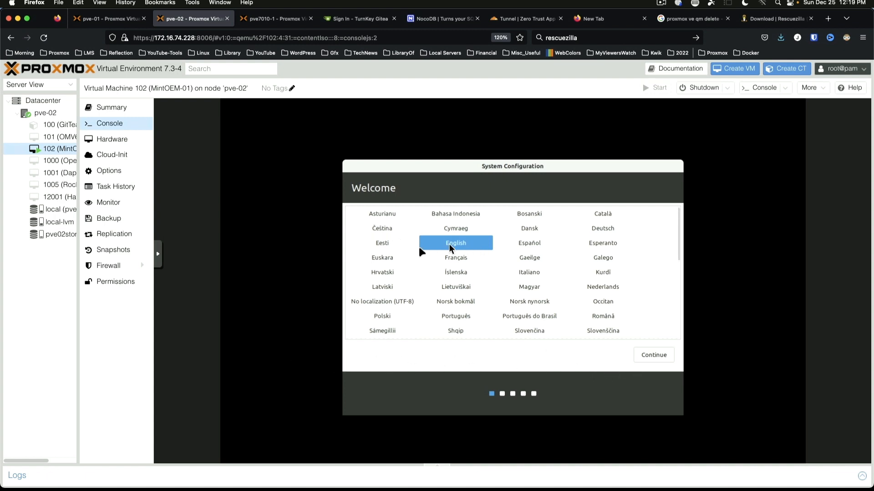
# Step: Complete Mint setup with English, English (US) keyboard, New York time zone and the new user account
pyautogui.click(649, 354)
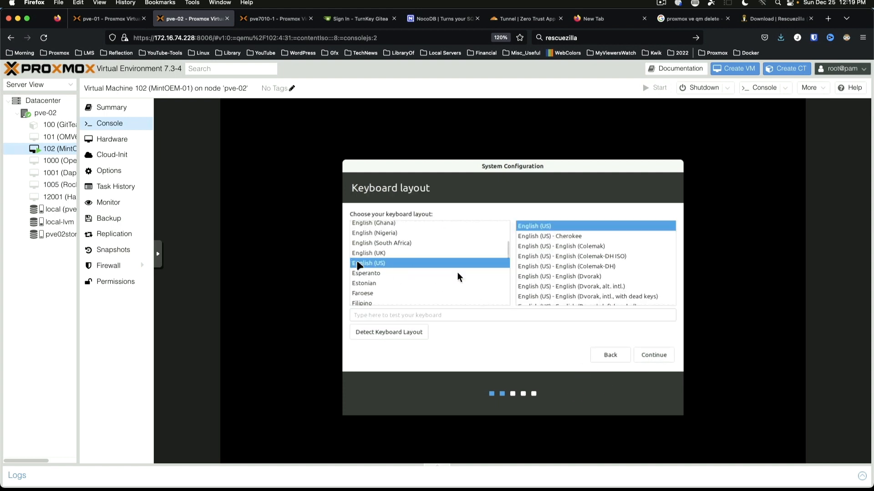
pyautogui.click(655, 355)
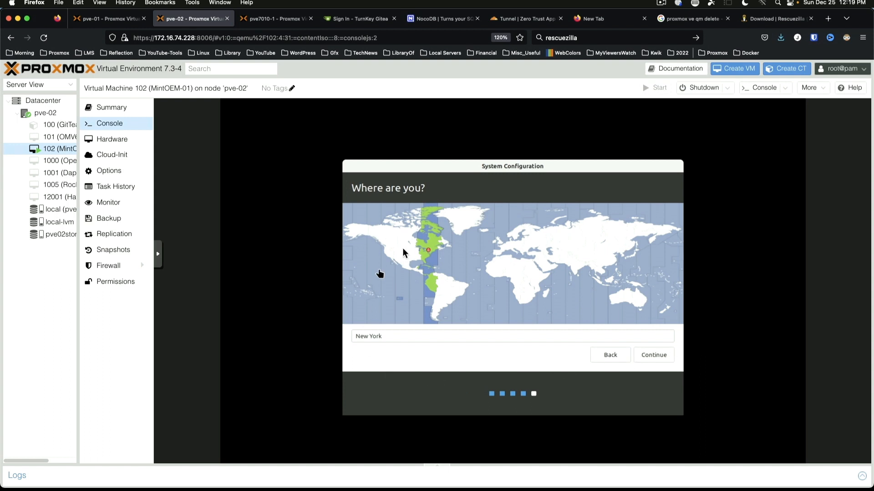
pyautogui.click(650, 357)
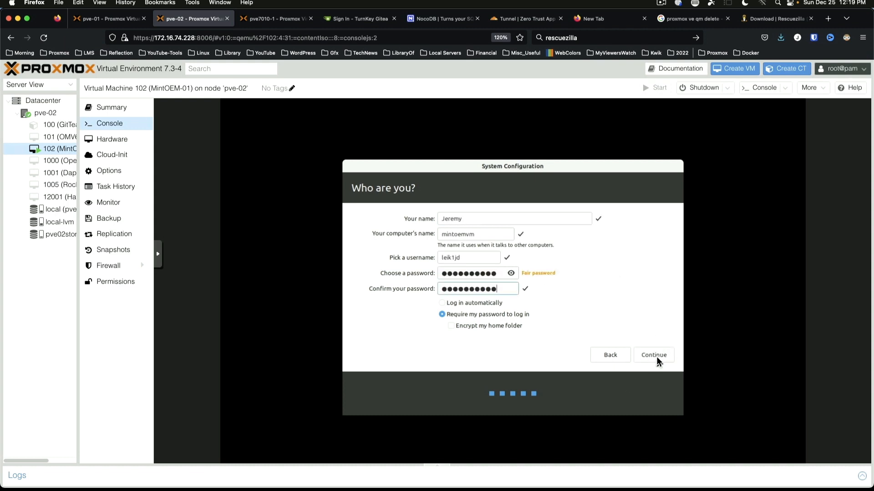
pyautogui.click(656, 359)
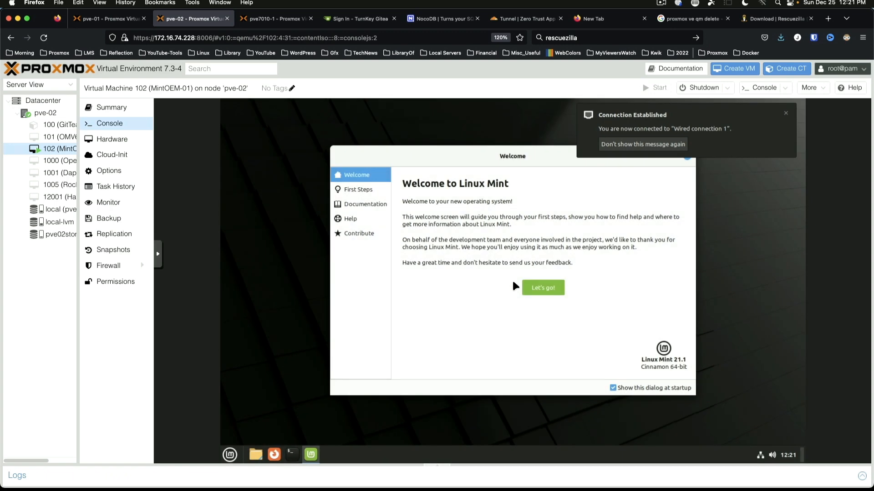
# Step: Disable the Mint welcome screen at startup, close it, and launch LibreOffice Writer
pyautogui.click(613, 387)
pyautogui.click(687, 156)
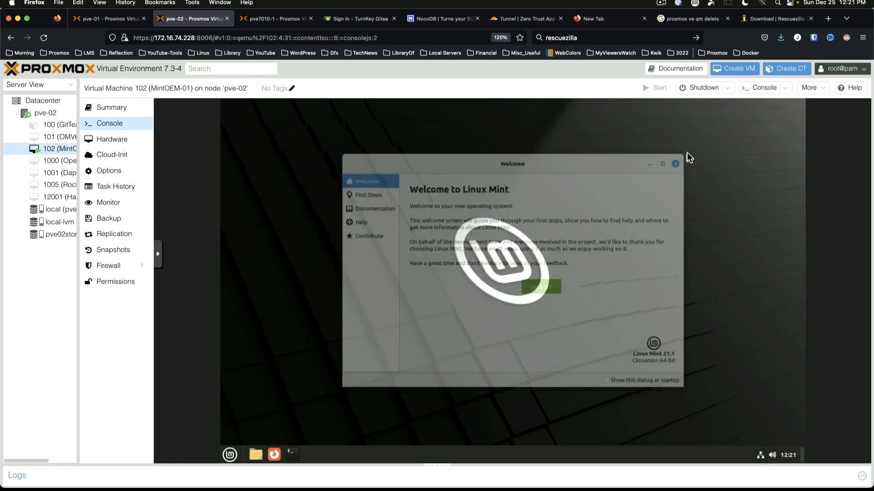
pyautogui.click(229, 455)
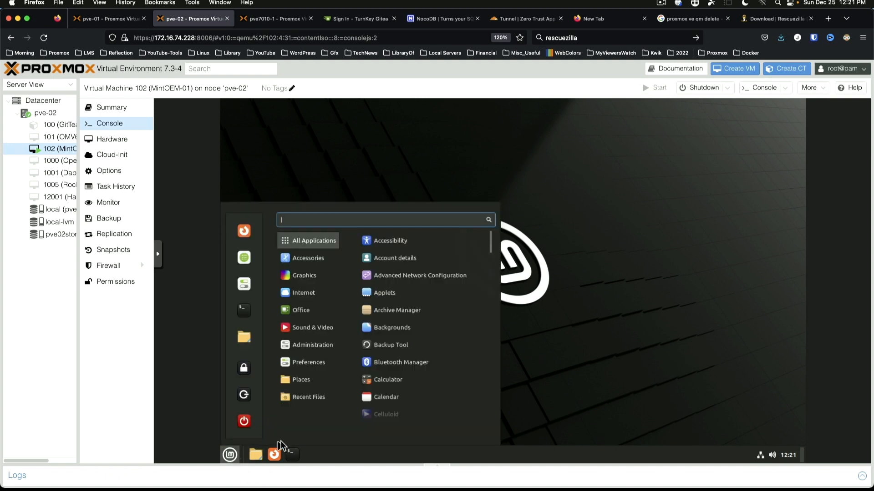
pyautogui.moveTo(309, 281)
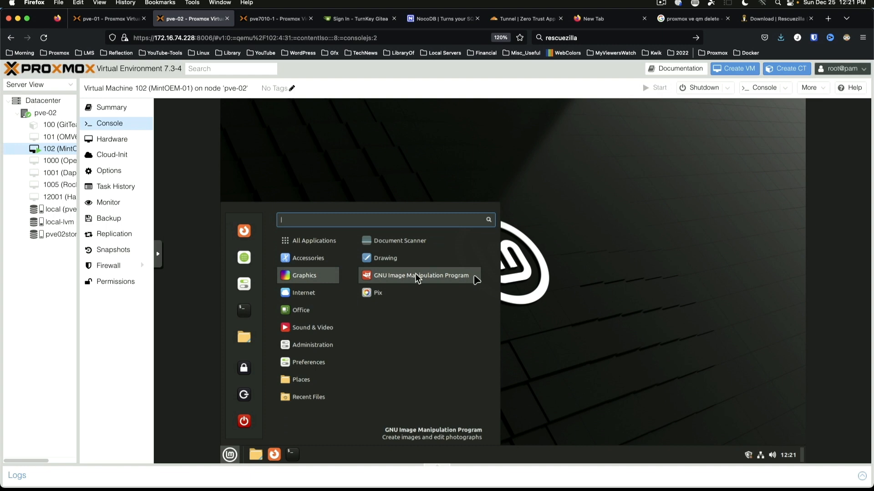
pyautogui.moveTo(310, 313)
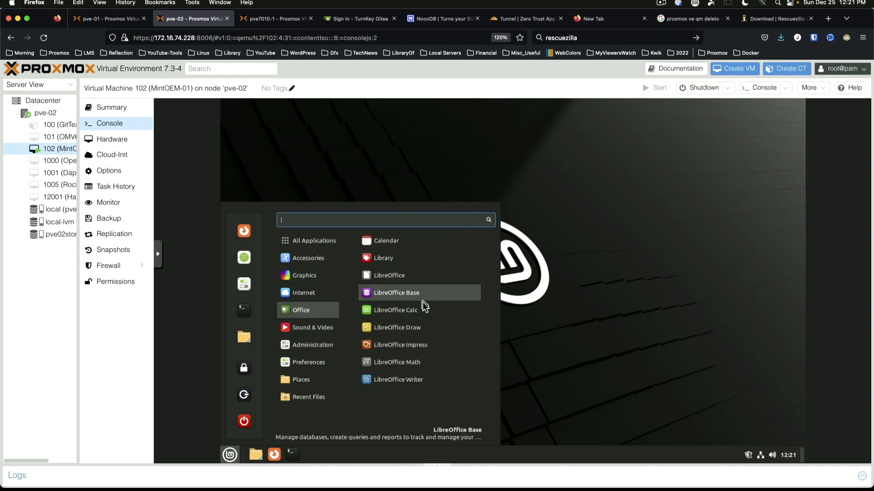
pyautogui.click(415, 378)
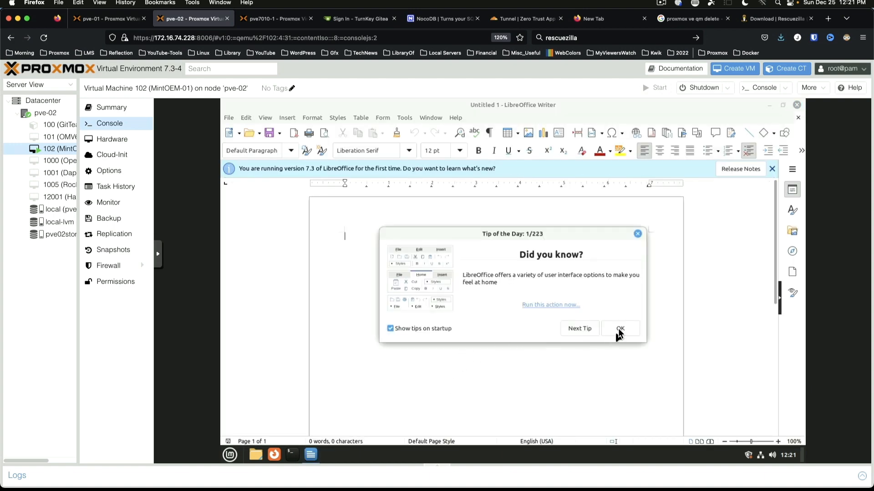
# Step: Turn off Writer's startup tips, dismiss the release notes, and set the font to Arial
pyautogui.click(438, 329)
pyautogui.click(635, 330)
pyautogui.click(773, 169)
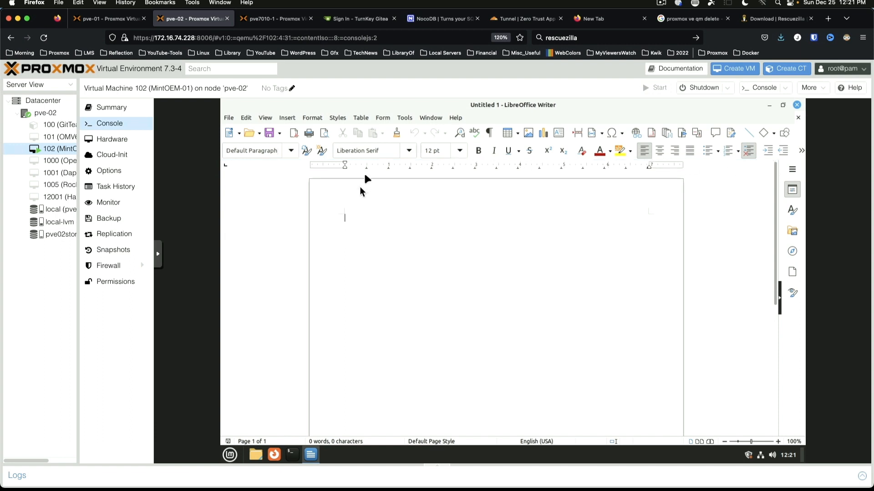
pyautogui.click(409, 150)
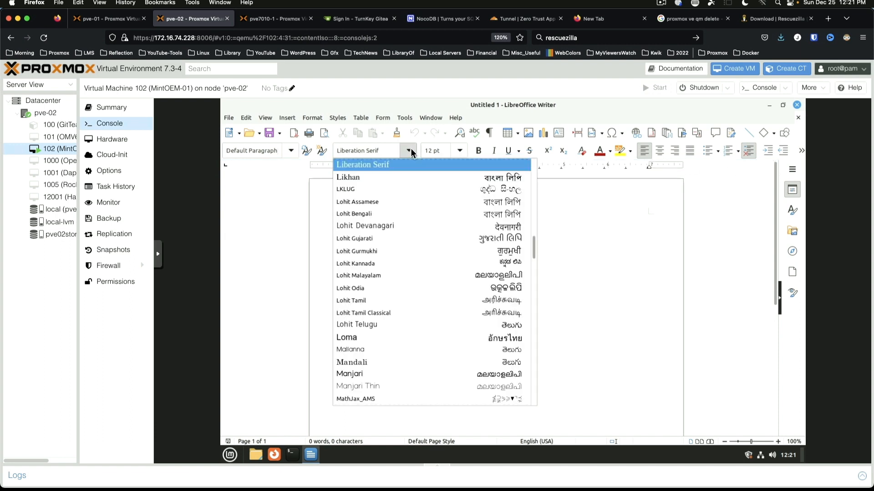
pyautogui.write('ar')
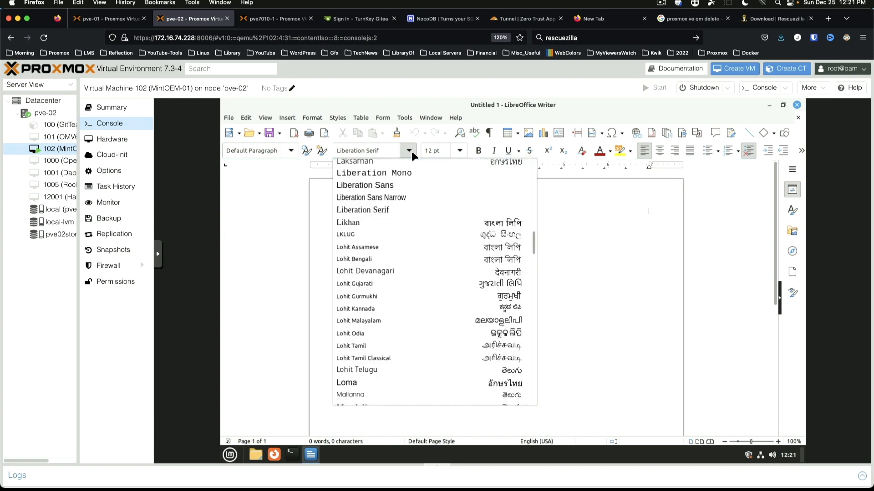
pyautogui.press('Return')
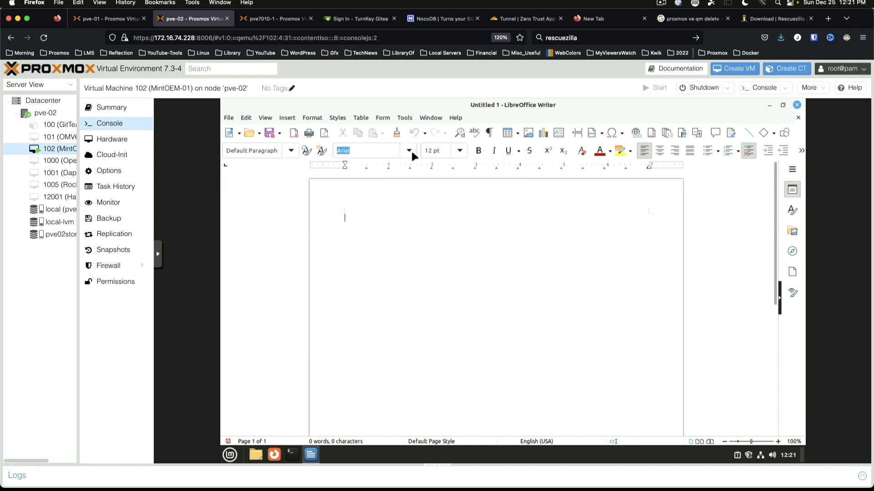
# Step: Type 'This is a Microsoft Arial Font in LibreOffice Writer on Linux Mint 21.1' and close Writer without saving
pyautogui.write('This is a Microsoft Arial Font in LibreOffice Writer on Linux Mint 21.1')
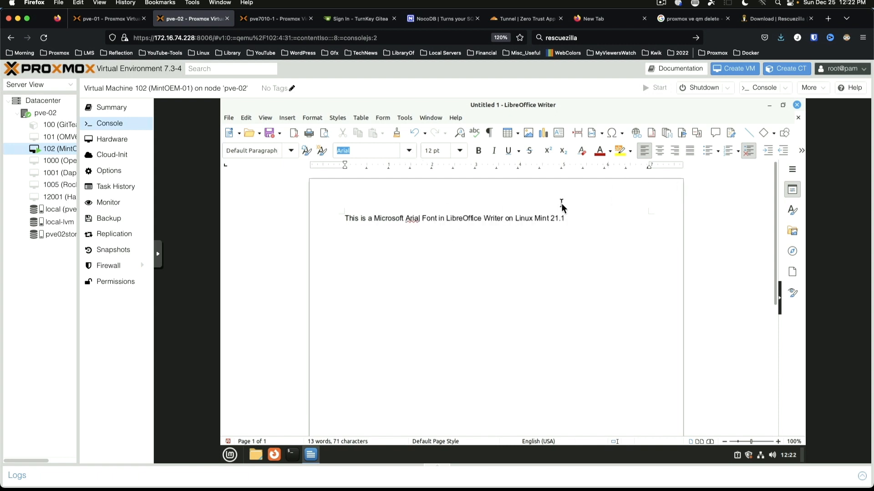
pyautogui.click(796, 105)
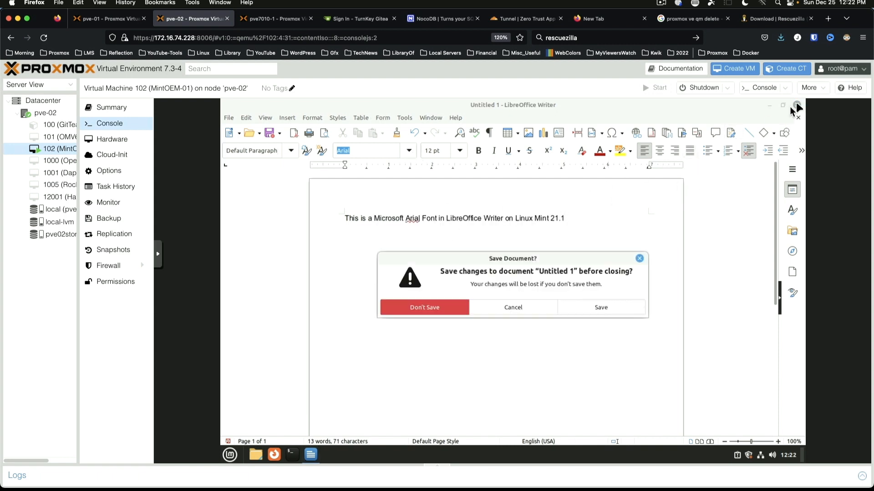
pyautogui.click(421, 307)
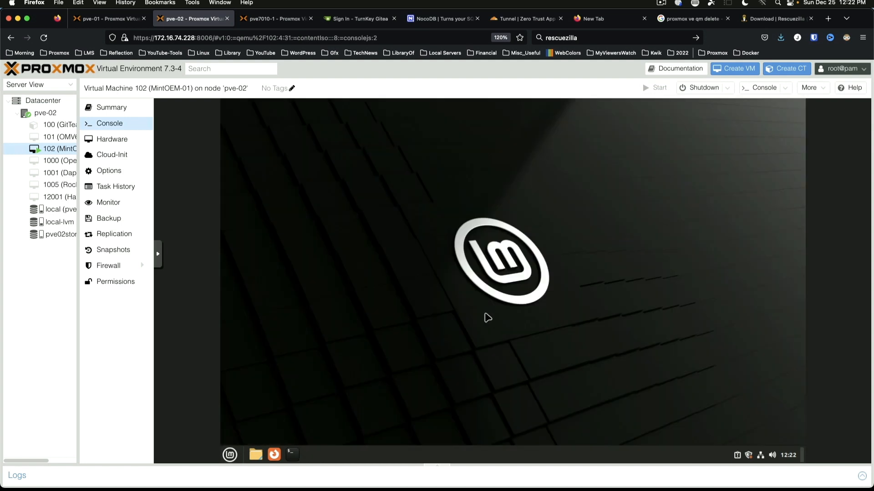
pyautogui.hotkey('ctrl', 'alt', 't')
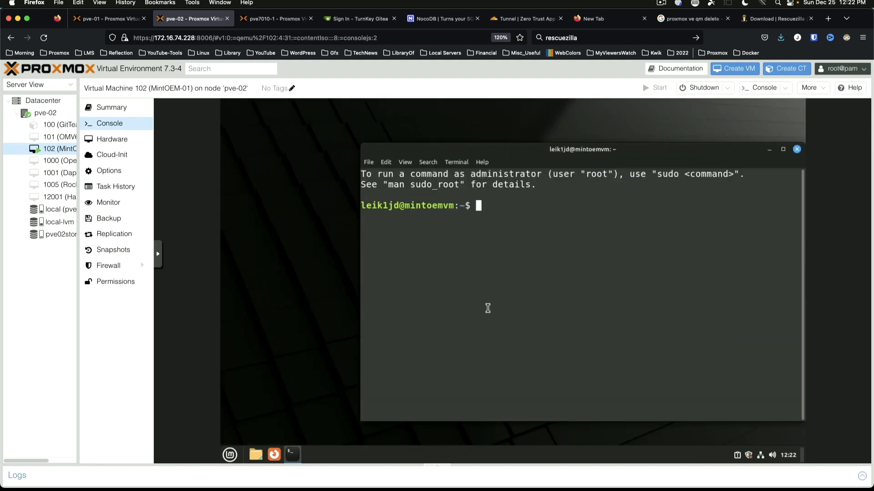
pyautogui.moveTo(522, 147); pyautogui.dragTo(469, 139)
pyautogui.write('ne')
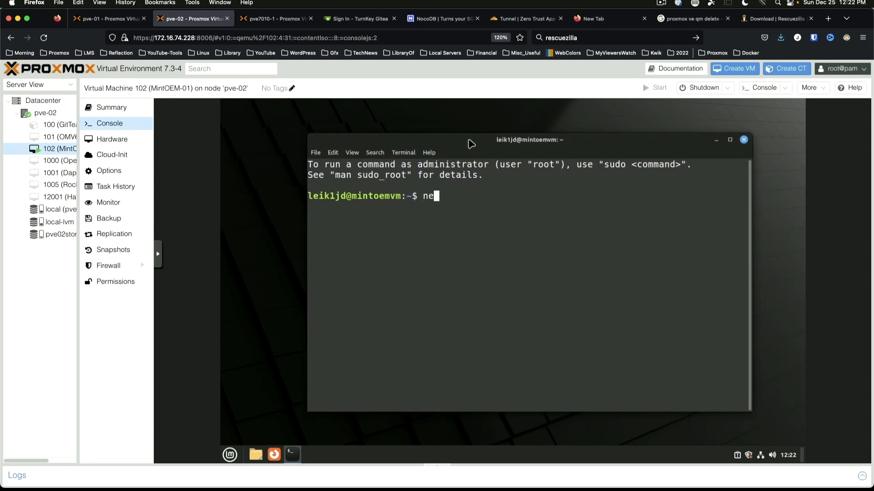
pyautogui.write('ofetch')
pyautogui.press('Return')
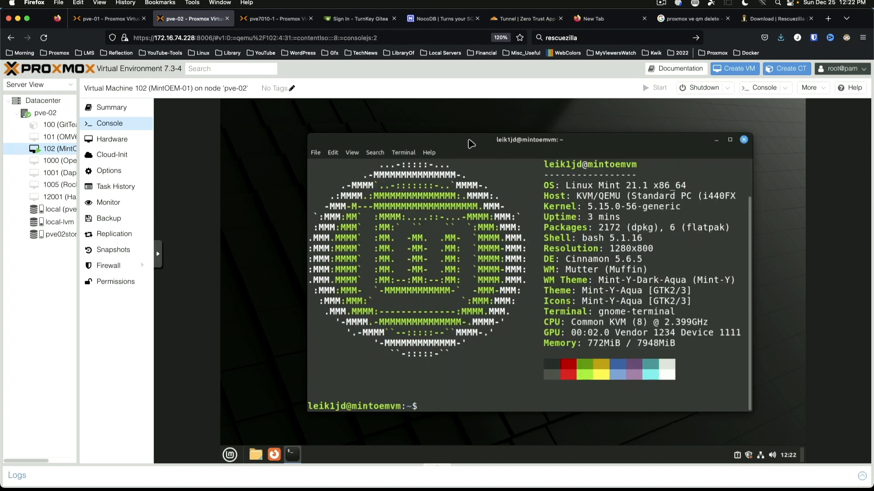
pyautogui.write('htop')
pyautogui.press('Return')
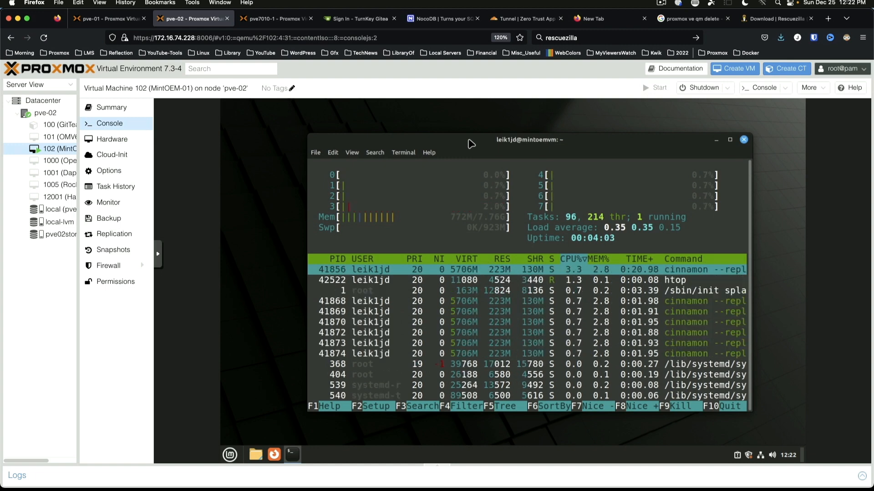
pyautogui.press('q')
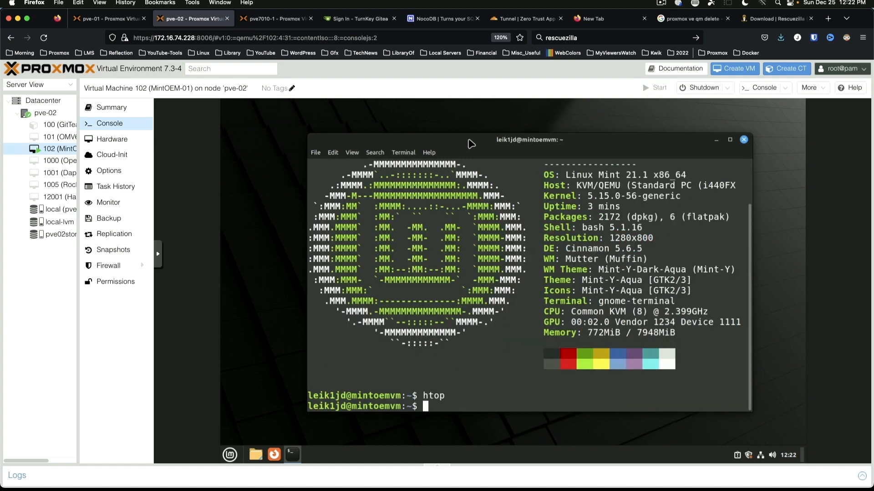
pyautogui.click(744, 140)
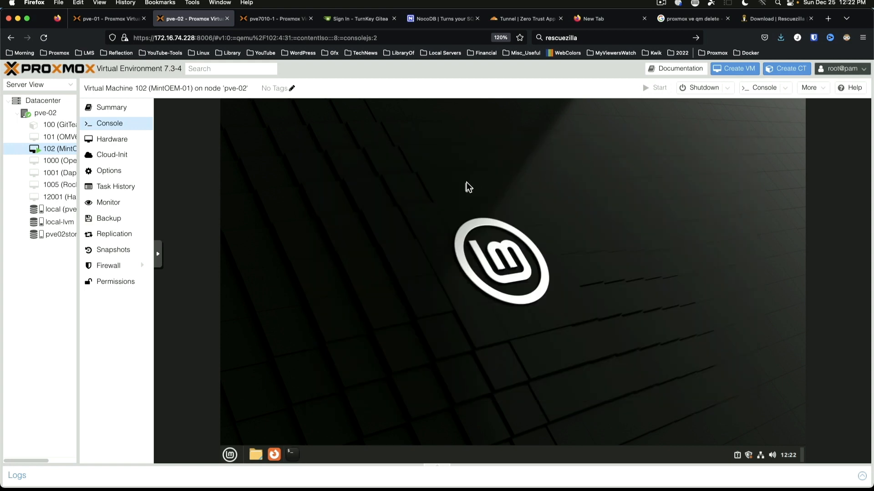